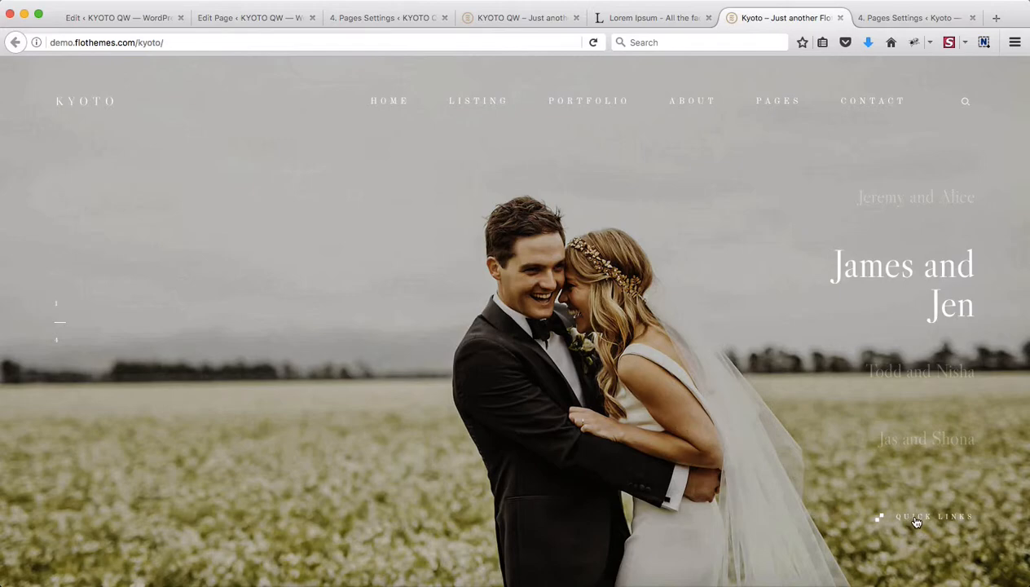
# Open the Quick Links overlay on the Kyoto demo site, review its links and welcome text, and close it
pyautogui.click(916, 522)
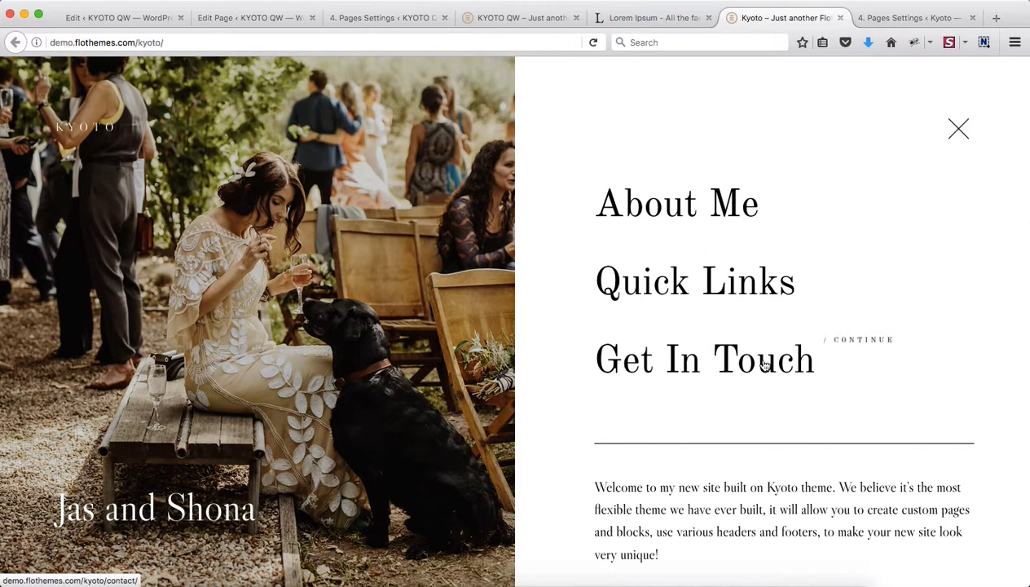
pyautogui.scroll(-2, 758, 358)
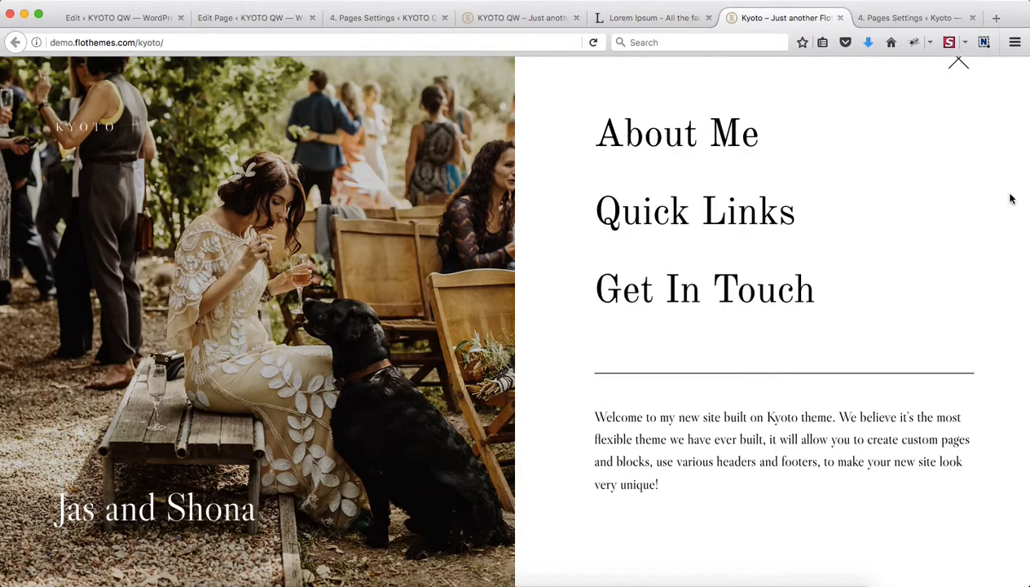
pyautogui.scroll(2, 932, 335)
pyautogui.click(958, 127)
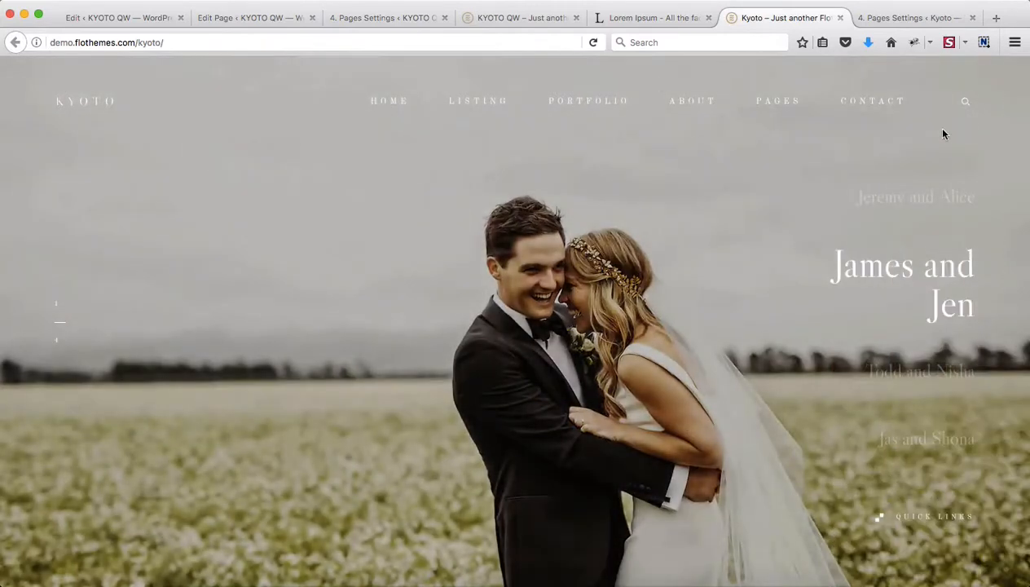
# Switch to the KYOTO QW site, check its Quick Links overlay, and close it
pyautogui.click(520, 21)
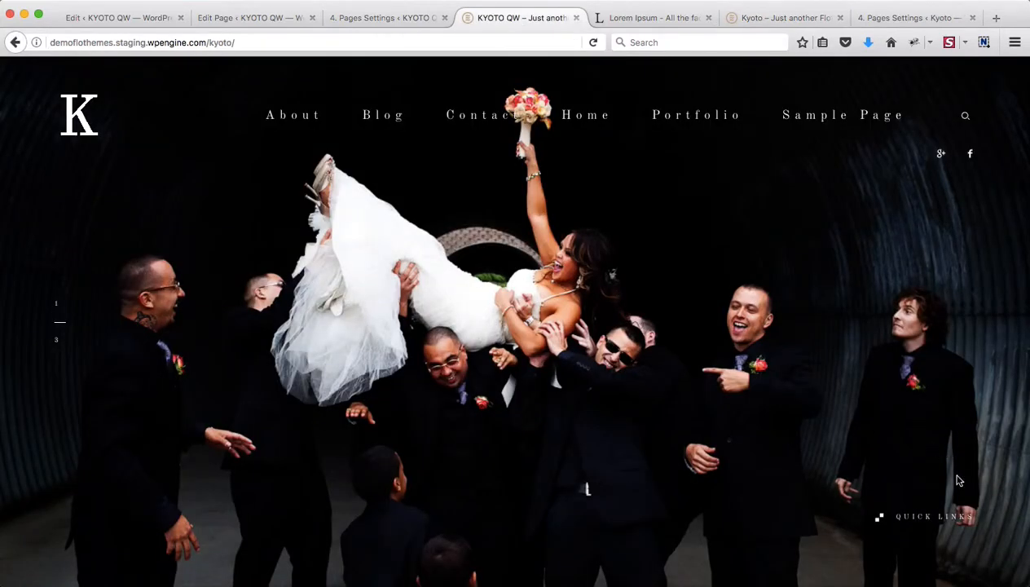
pyautogui.click(930, 511)
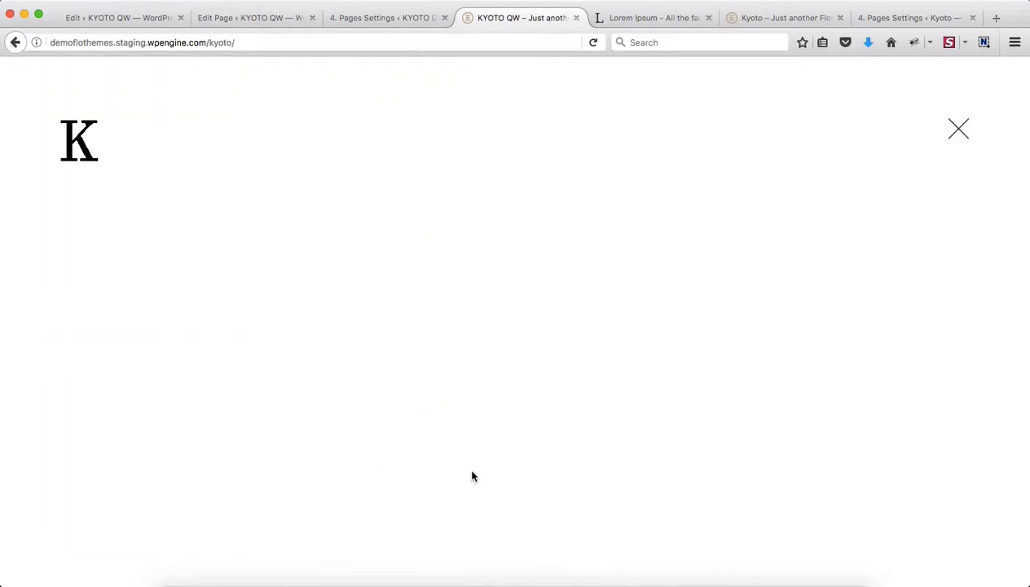
pyautogui.click(959, 129)
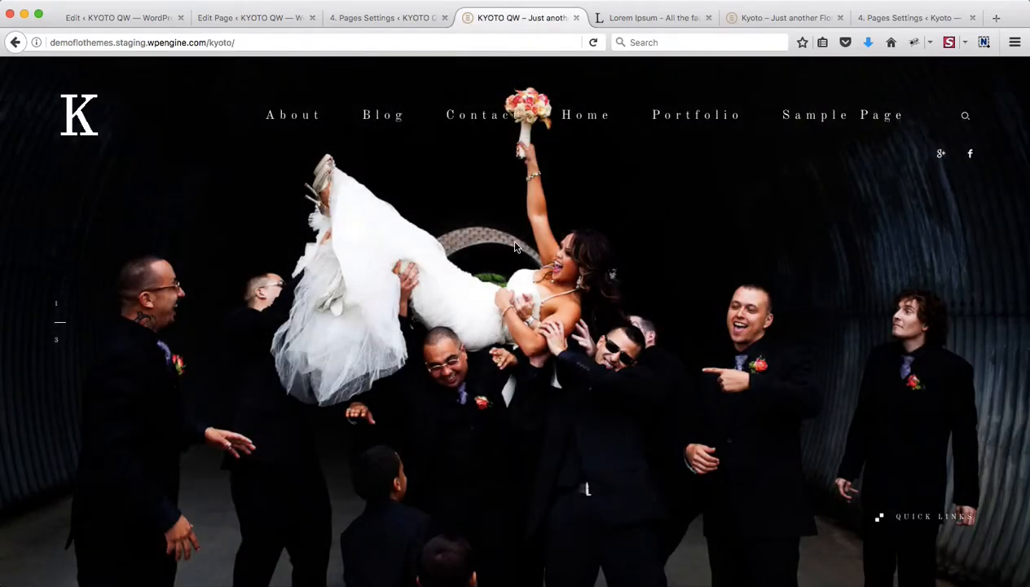
# In the 4. Pages settings, preview the Type B Quick Links layout options and set the layout back to Type A
pyautogui.click(366, 20)
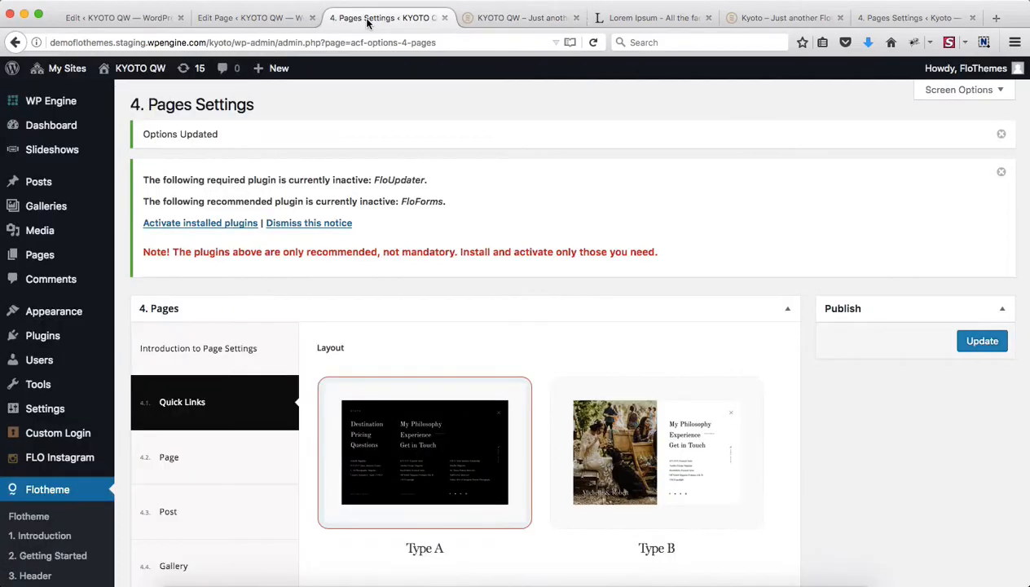
pyautogui.scroll(-4, 241, 245)
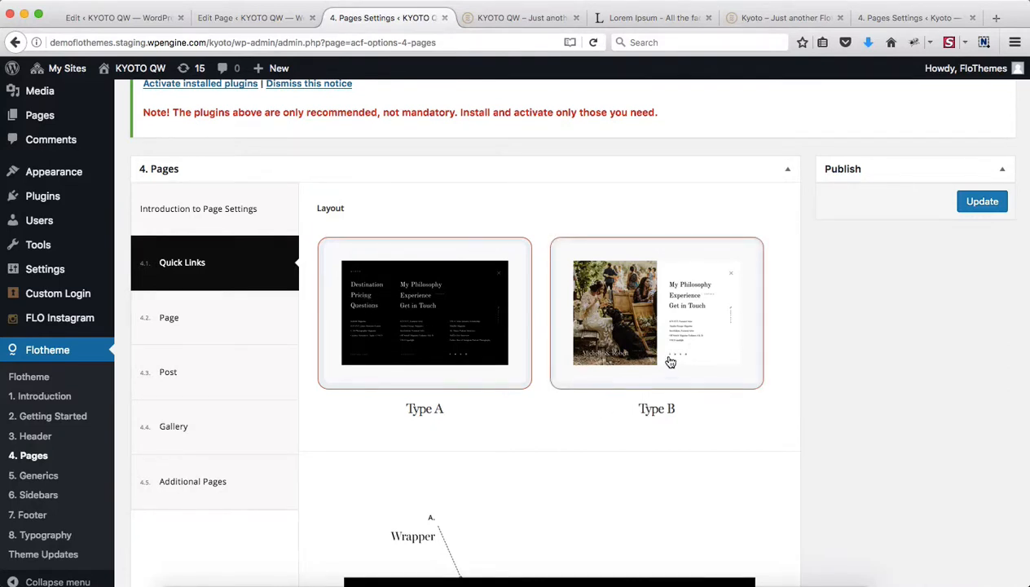
pyautogui.click(630, 342)
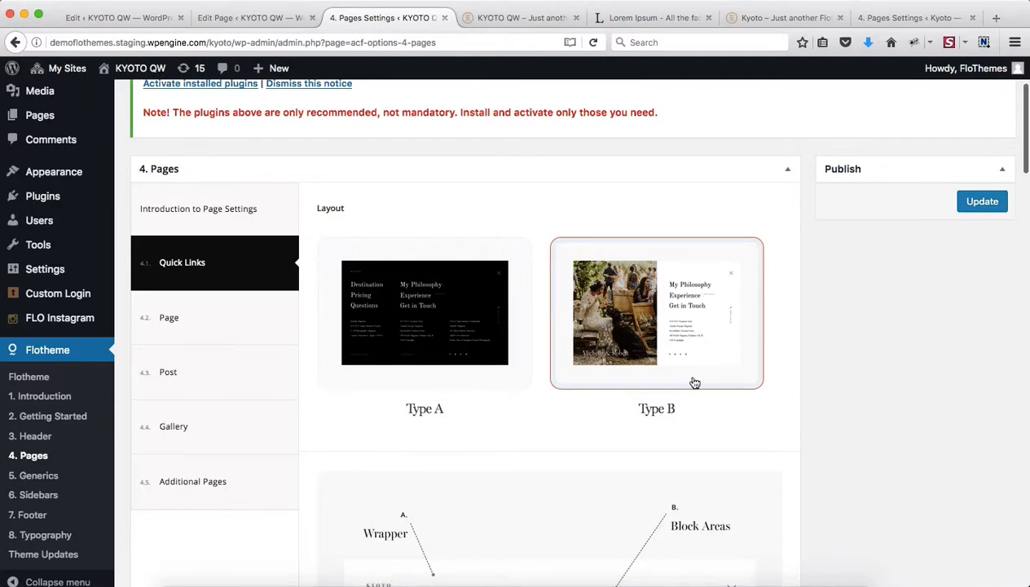
pyautogui.scroll(-10, 694, 383)
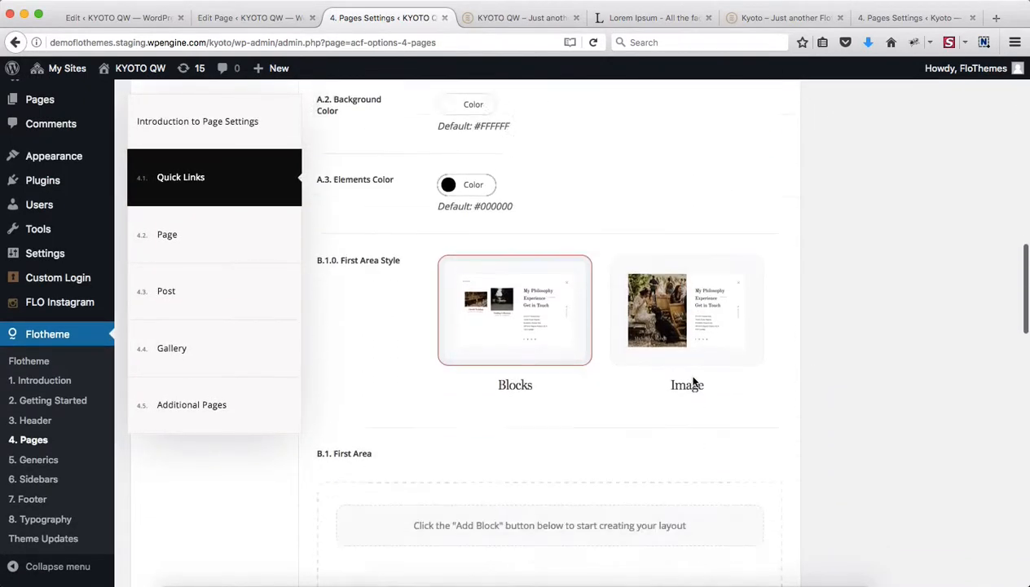
pyautogui.scroll(-1, 695, 383)
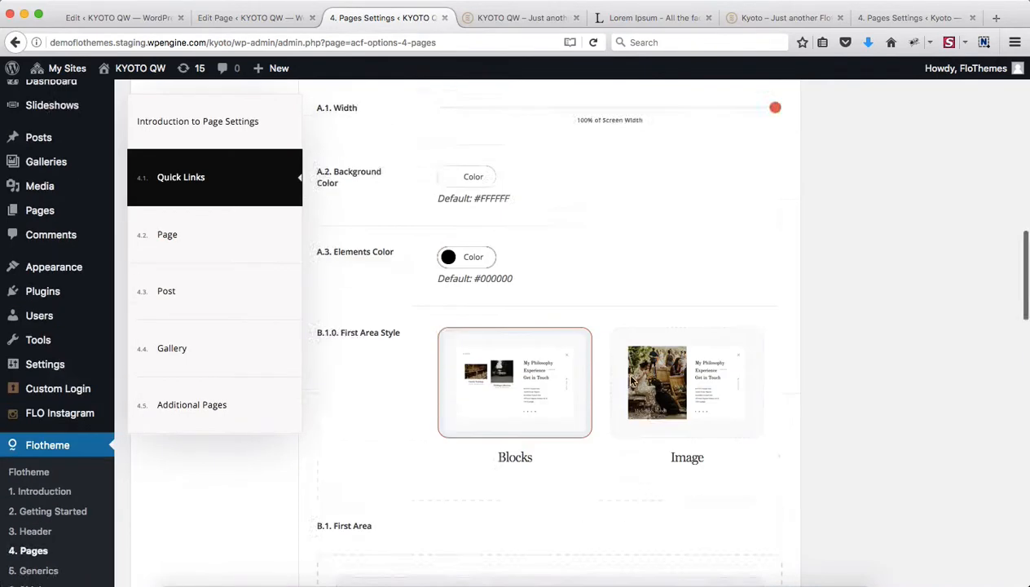
pyautogui.scroll(10, 625, 378)
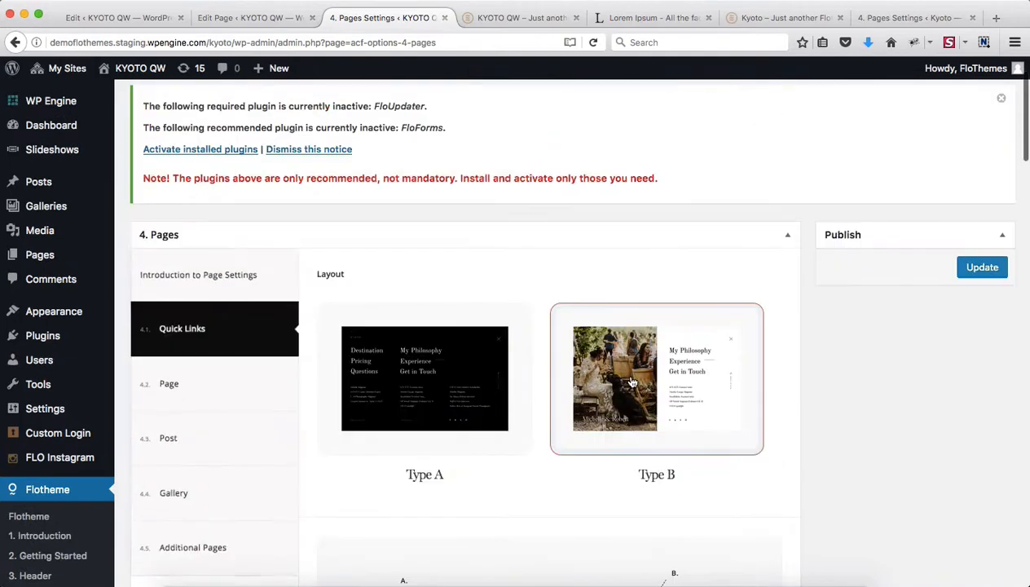
pyautogui.click(399, 374)
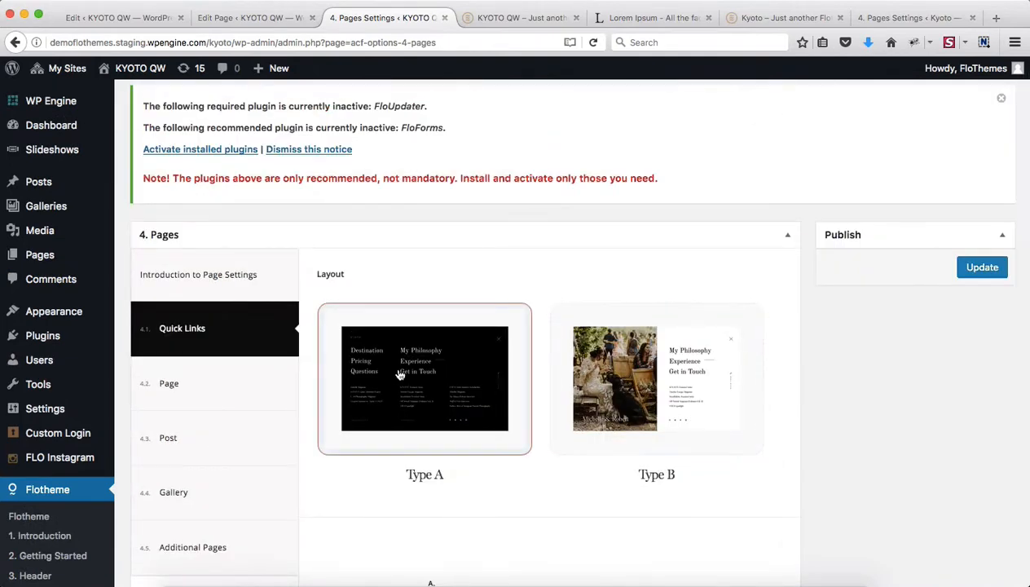
# Examine the Type A layout diagram, width and column note, colour options and First Area block section
pyautogui.scroll(-3, 546, 341)
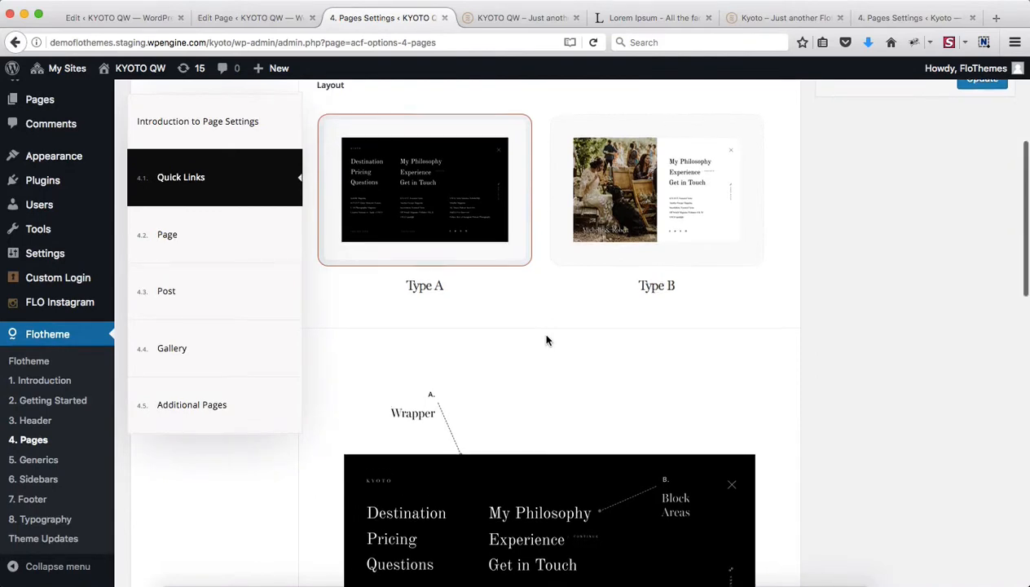
pyautogui.scroll(-10, 547, 341)
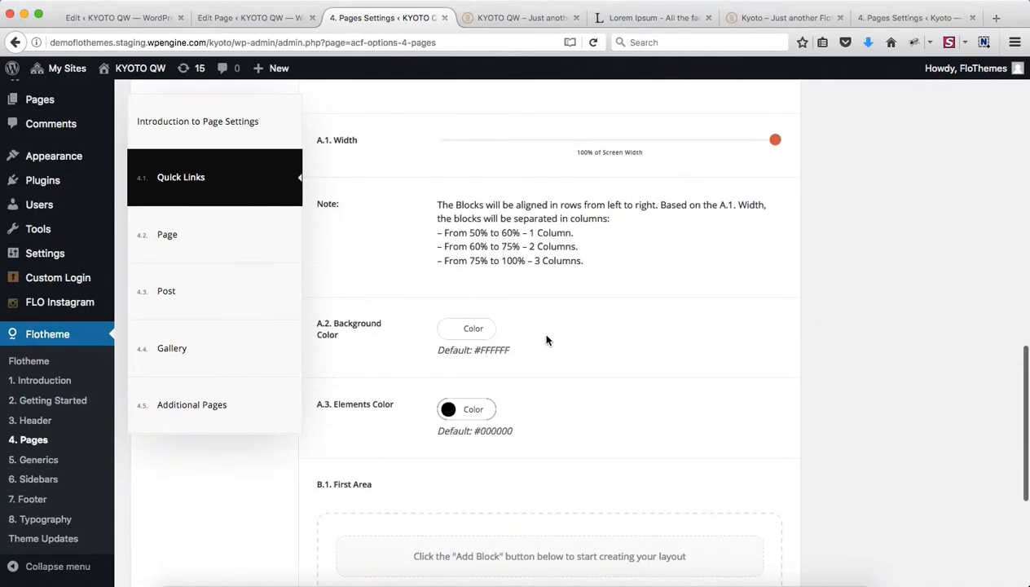
pyautogui.scroll(-3, 547, 341)
pyautogui.scroll(8, 546, 338)
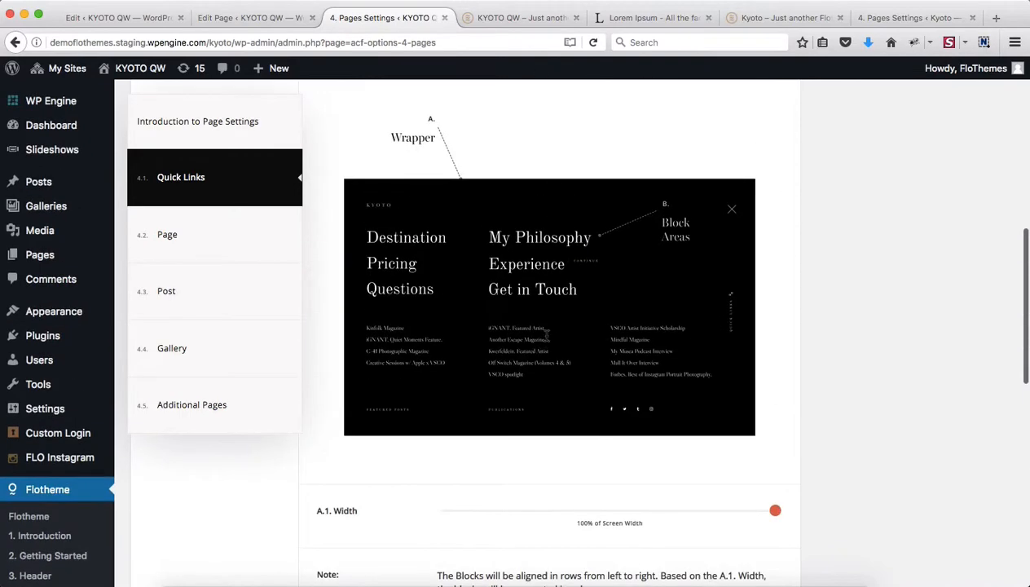
pyautogui.scroll(-1, 547, 336)
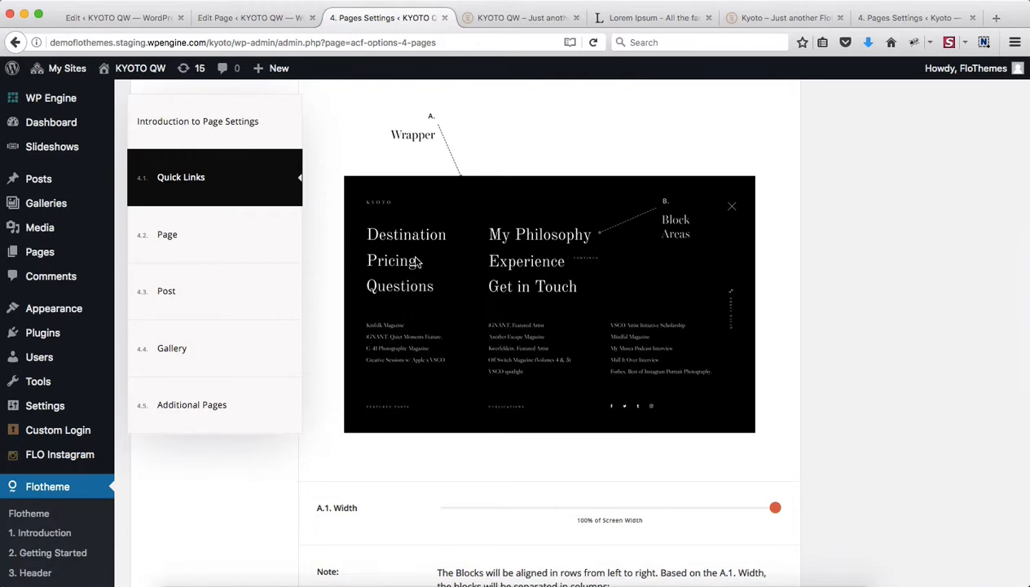
pyautogui.scroll(-5, 412, 262)
pyautogui.scroll(-10, 412, 261)
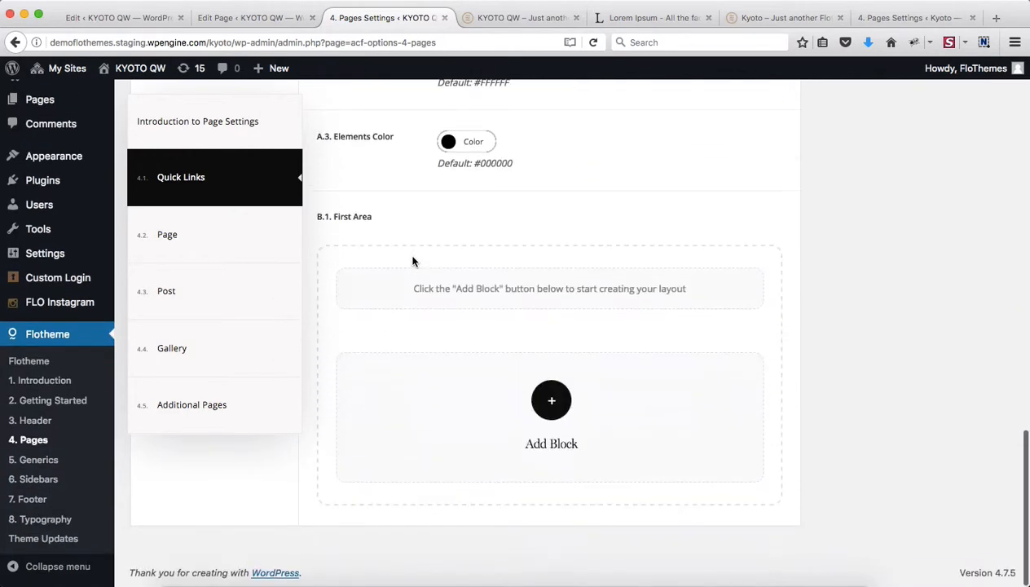
pyautogui.scroll(2, 478, 453)
pyautogui.scroll(12, 466, 438)
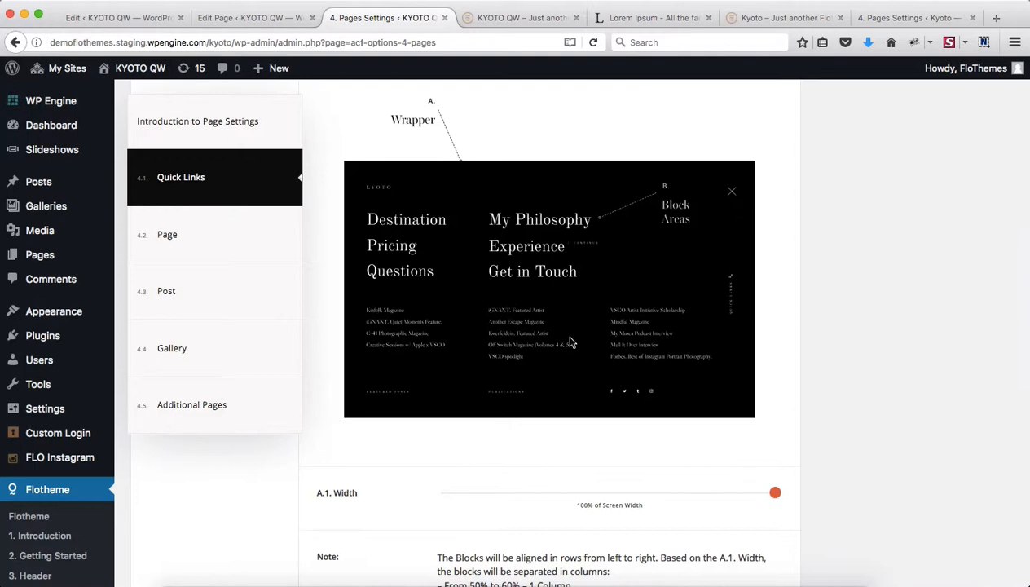
pyautogui.scroll(-3, 571, 342)
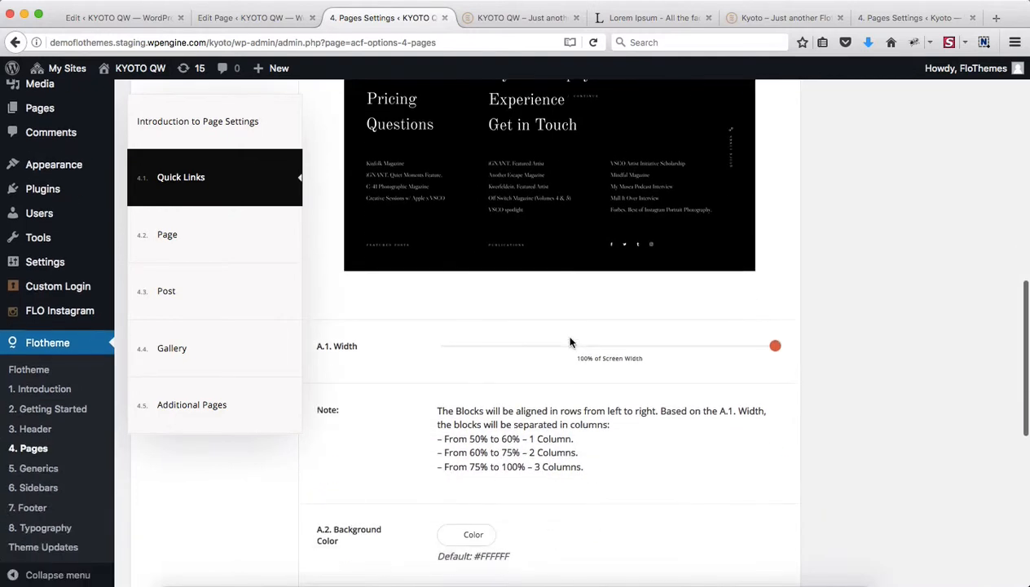
pyautogui.scroll(-5, 570, 342)
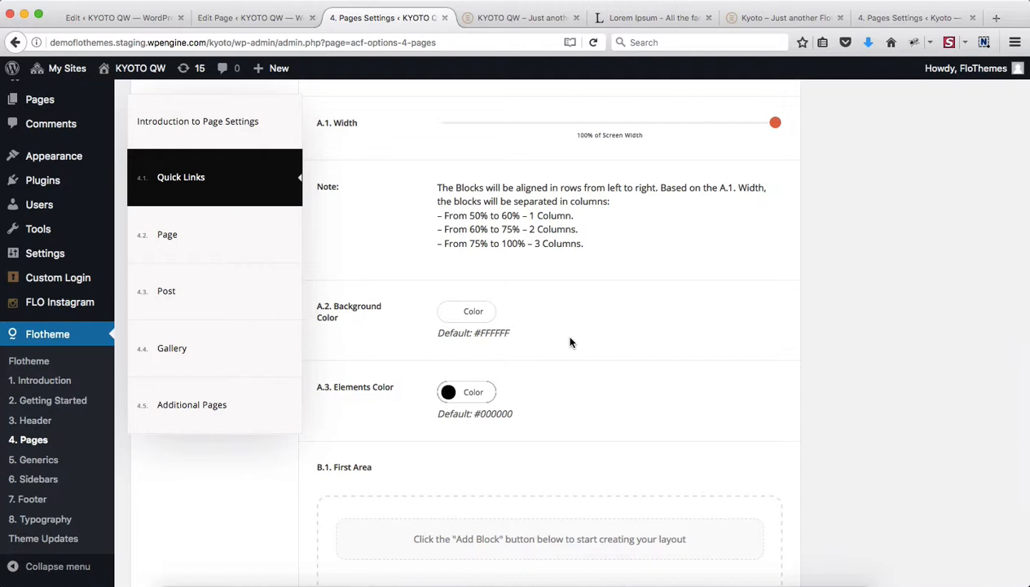
pyautogui.scroll(-1, 571, 343)
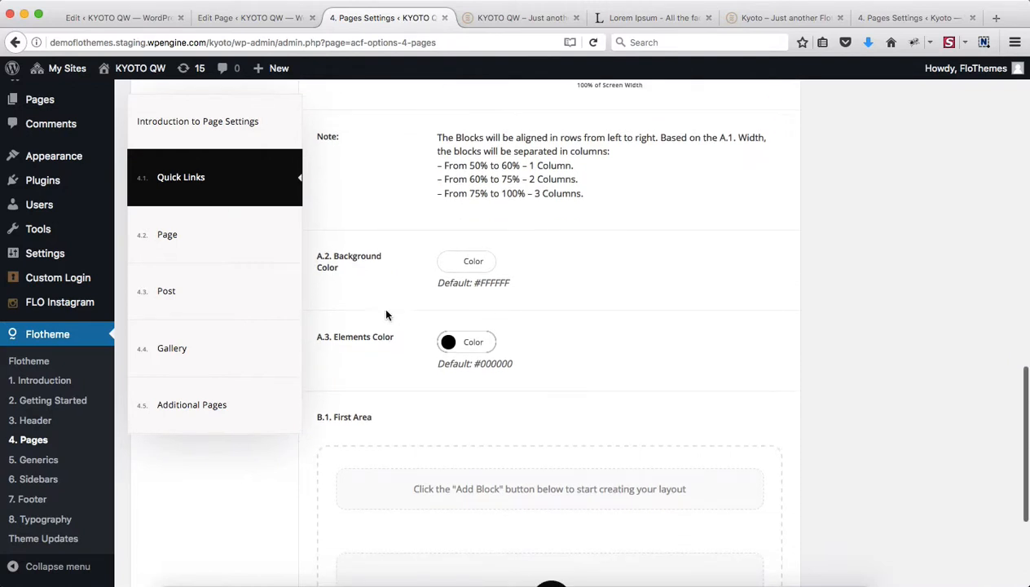
# Inspect the A.2. Background Color picker and close it without choosing another colour
pyautogui.click(471, 260)
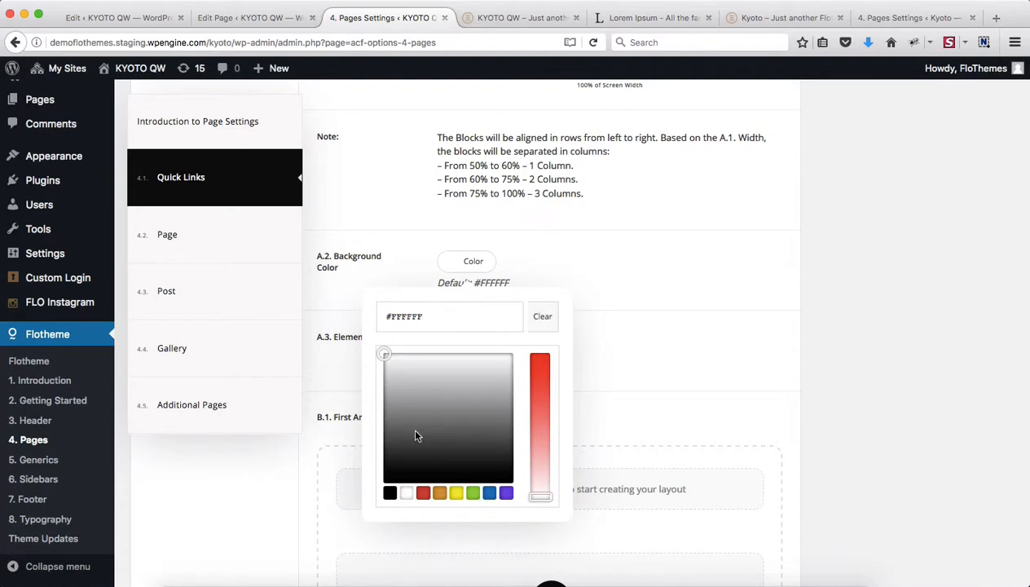
pyautogui.click(629, 352)
pyautogui.scroll(-2, 629, 352)
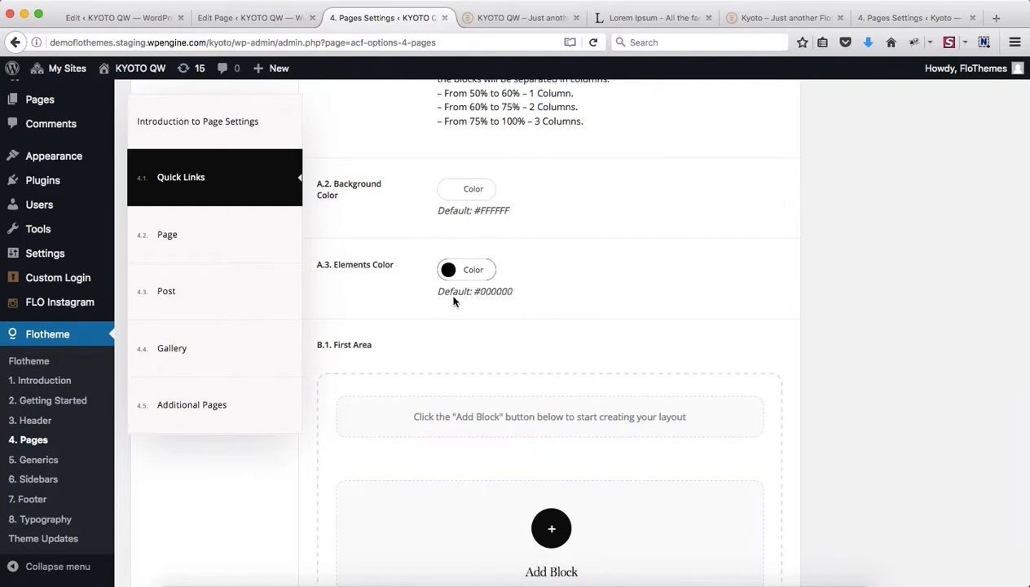
# Add a Big Links block to the B.1. First Area of the Quick Links layout
pyautogui.scroll(-3, 623, 260)
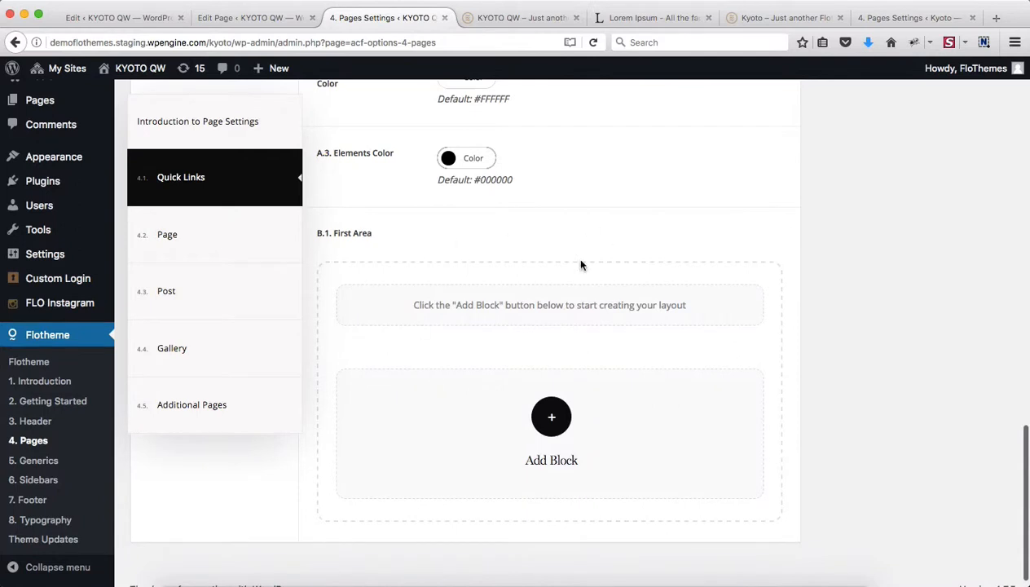
pyautogui.scroll(-1, 575, 263)
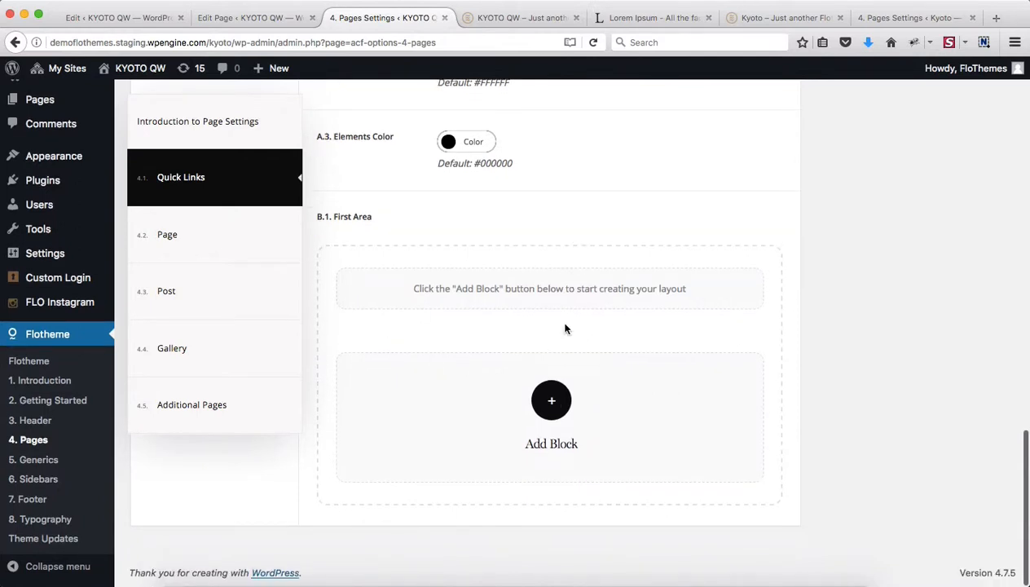
pyautogui.click(554, 422)
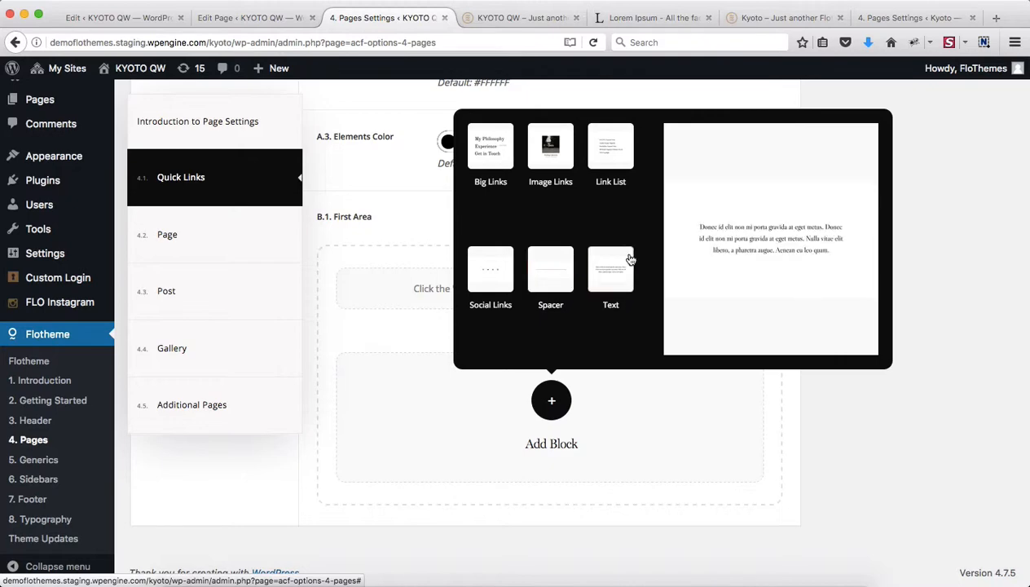
pyautogui.click(492, 159)
pyautogui.scroll(-5, 784, 325)
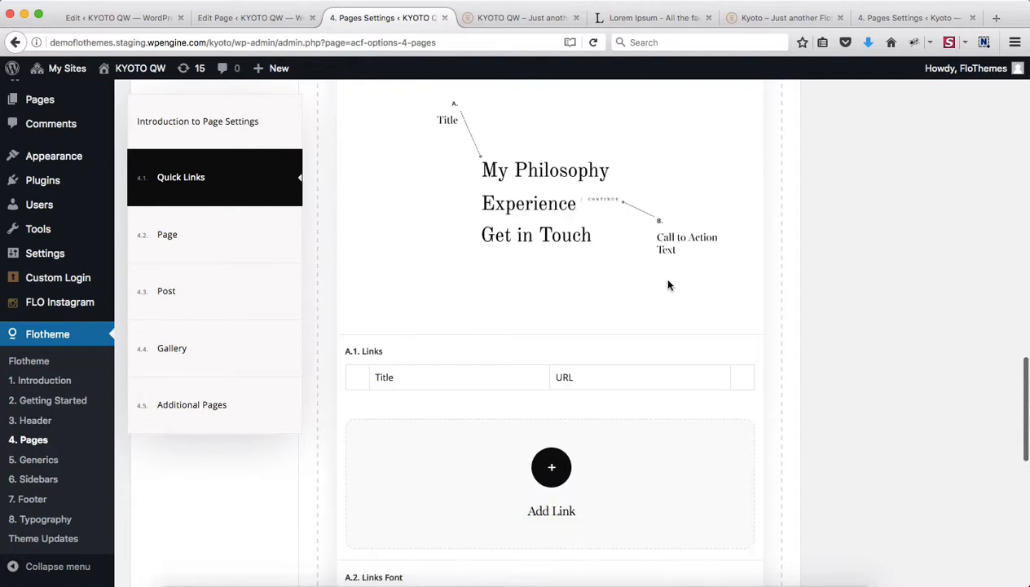
pyautogui.scroll(-2, 611, 280)
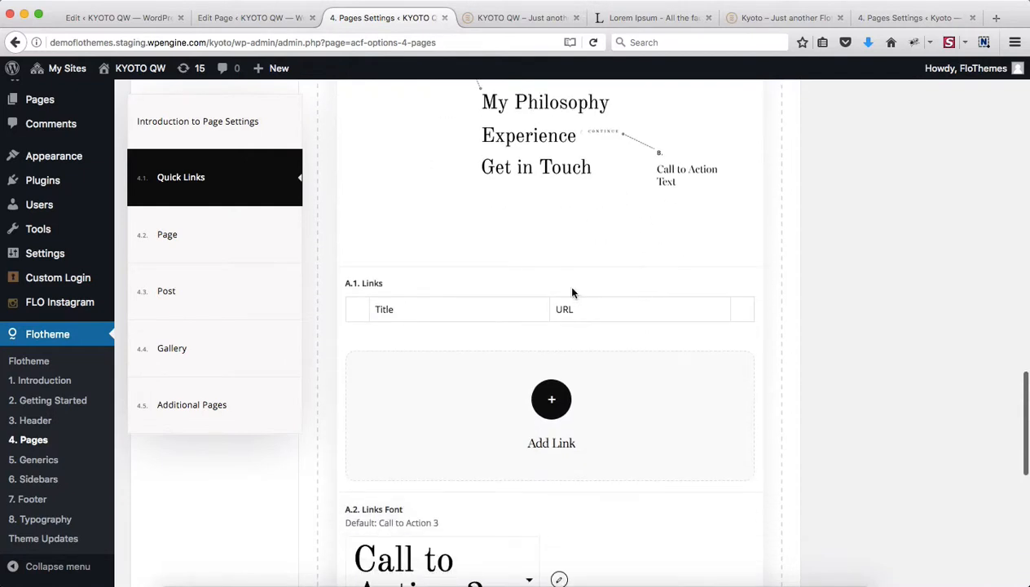
# Add a link to the Big Links block, title it "Link Title 1", and copy the title
pyautogui.click(540, 409)
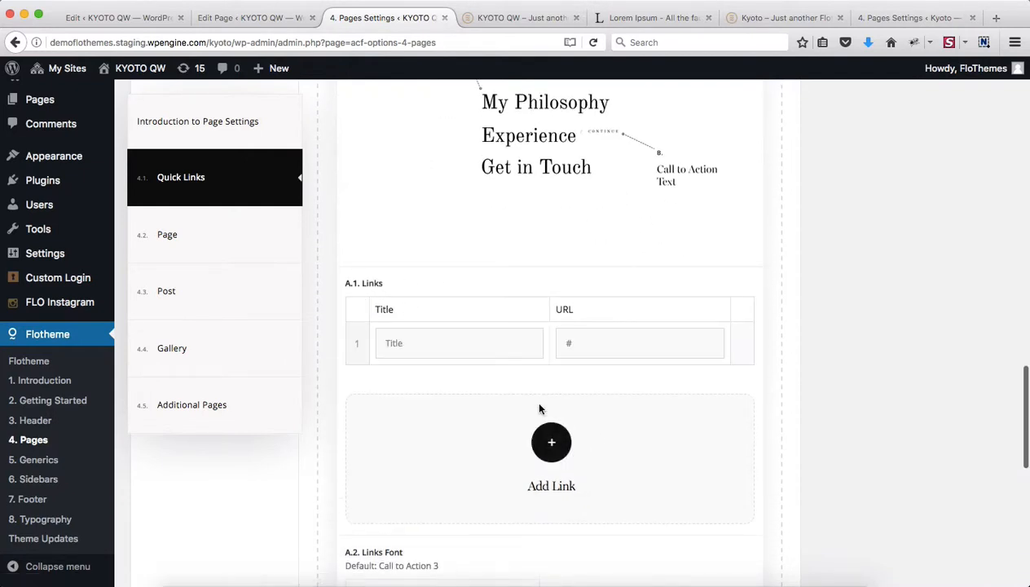
pyautogui.doubleClick(438, 345)
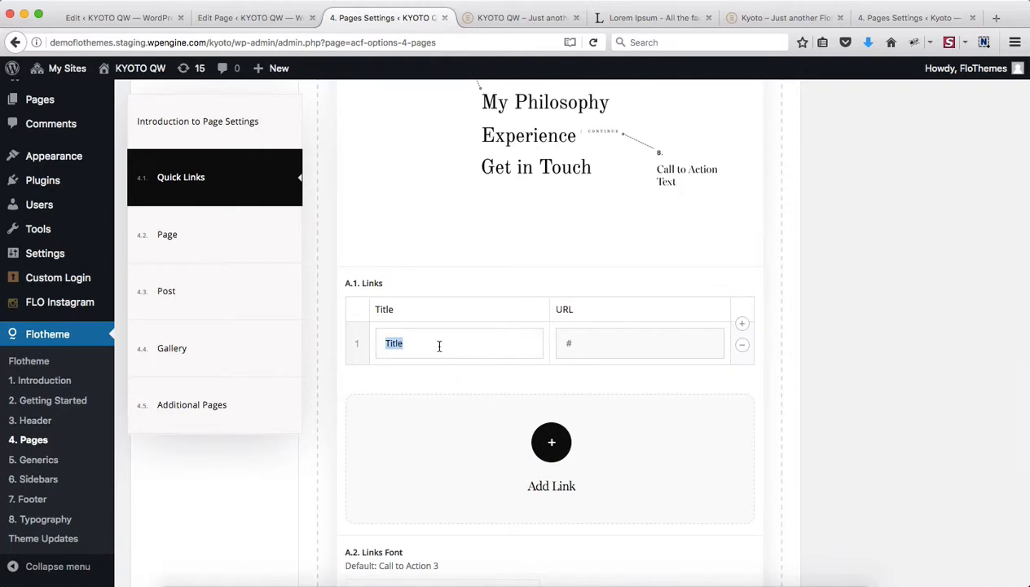
pyautogui.press('Left')
pyautogui.write('Link')
pyautogui.press('super+a')
pyautogui.press('super+c')
pyautogui.click(605, 346)
# Add a second link to the Big Links block titled "Link Title 2", reusing the copied title
pyautogui.click(551, 444)
pyautogui.click(445, 390)
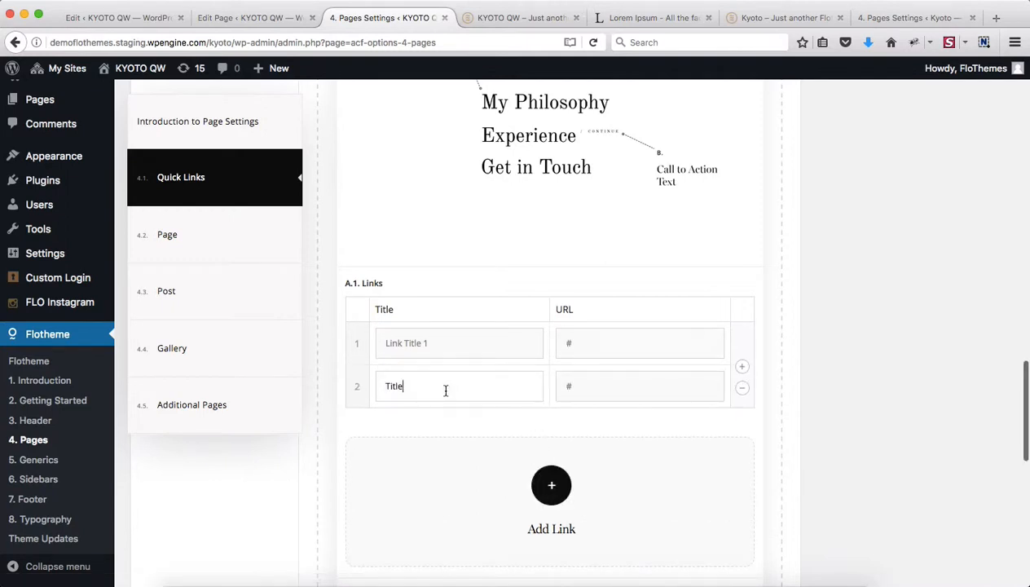
pyautogui.doubleClick(445, 390)
pyautogui.press('super+v')
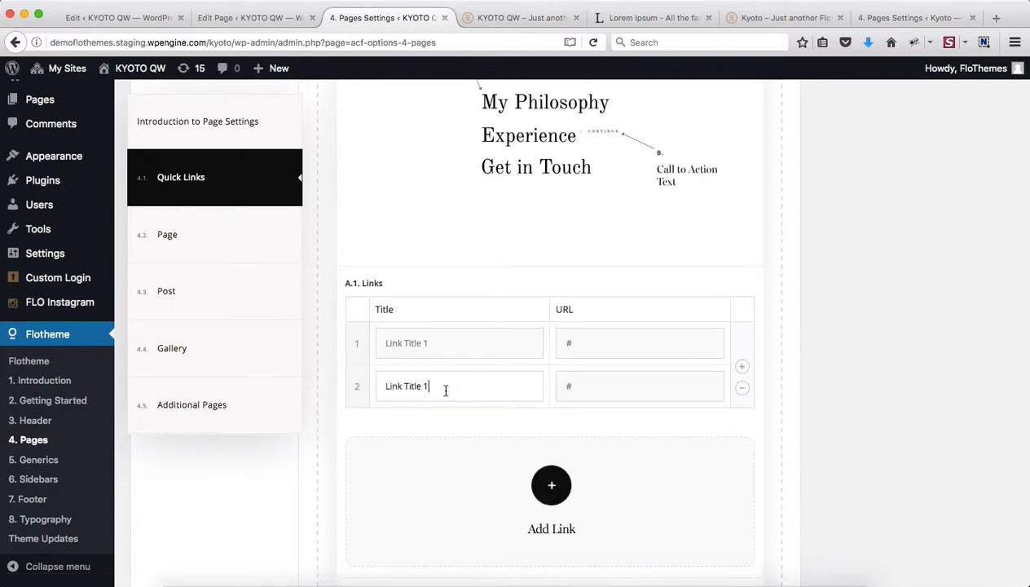
# Add a third link to the Big Links block titled "Link Title 3", reusing the copied title
pyautogui.click(551, 481)
pyautogui.click(431, 428)
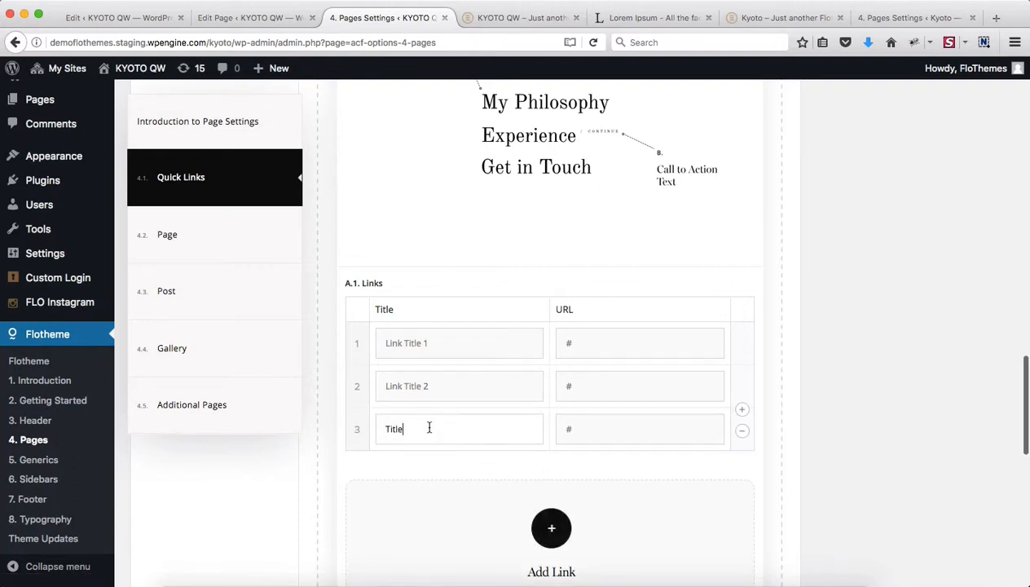
pyautogui.doubleClick(430, 429)
pyautogui.press('super+v')
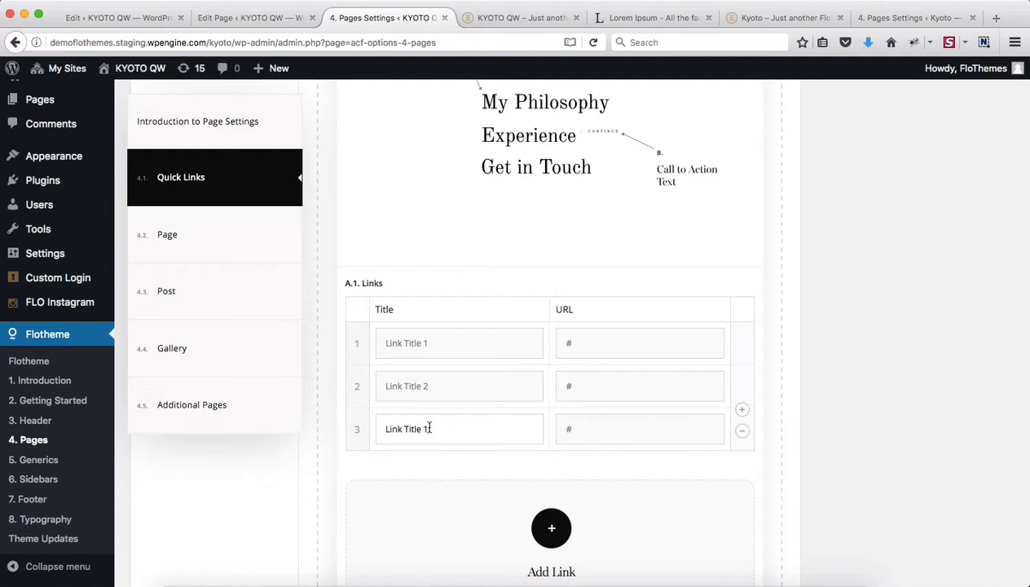
# Review the Links Font, Call to Action Text Font and Call to Action Text settings of the Big Links block
pyautogui.scroll(-5, 959, 378)
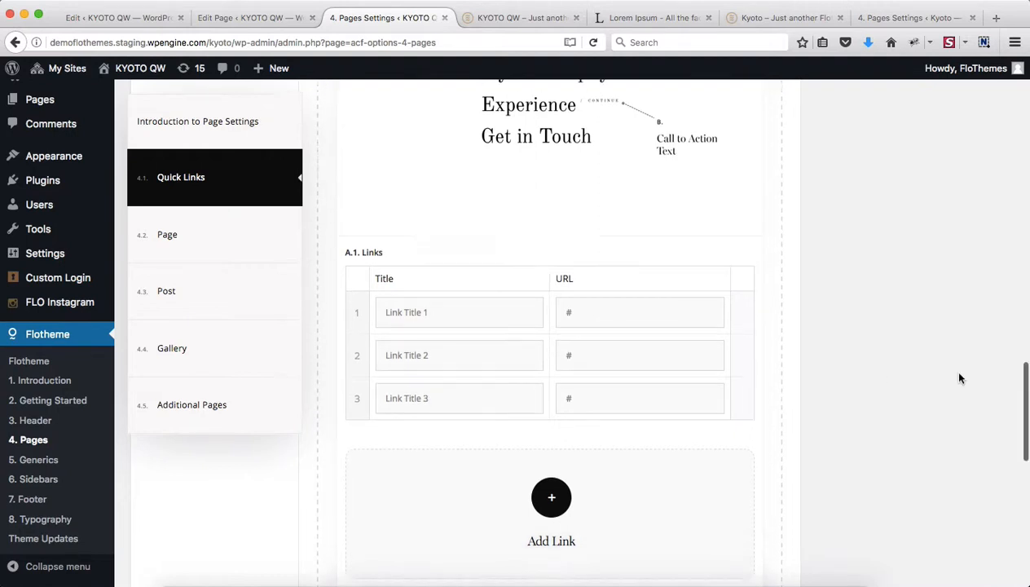
pyautogui.scroll(-2, 960, 377)
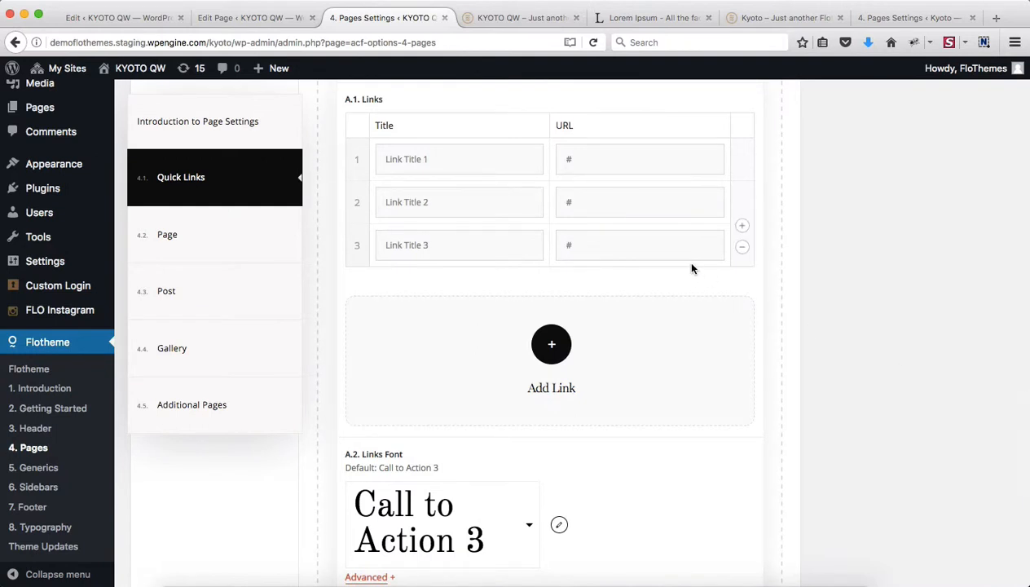
pyautogui.scroll(-5, 780, 343)
pyautogui.scroll(-4, 667, 338)
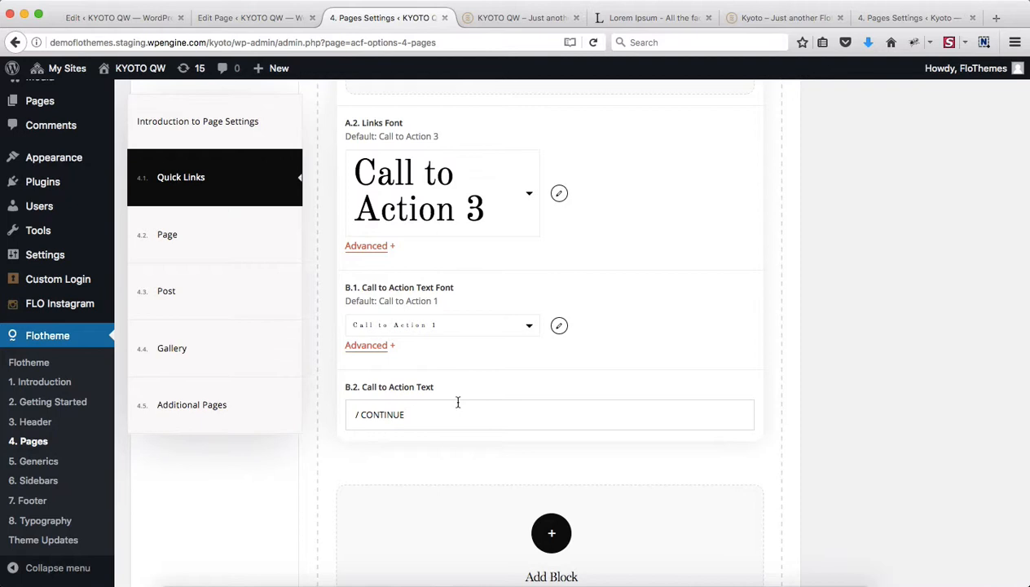
pyautogui.tripleClick(390, 411)
pyautogui.scroll(-3, 562, 399)
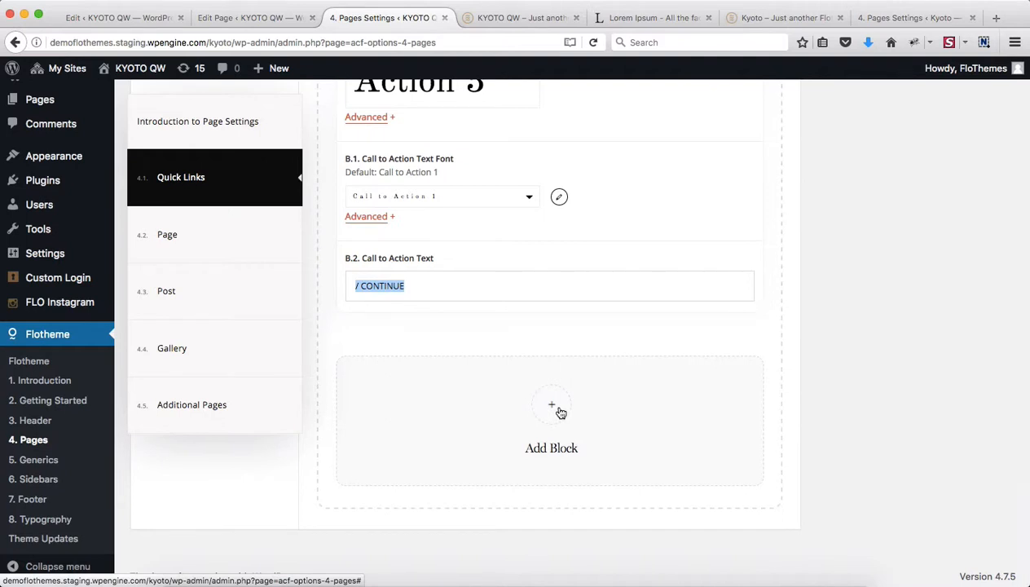
# Title the third link of the third Big Links block "Link Title 9" and save the page settings
pyautogui.scroll(15, 560, 412)
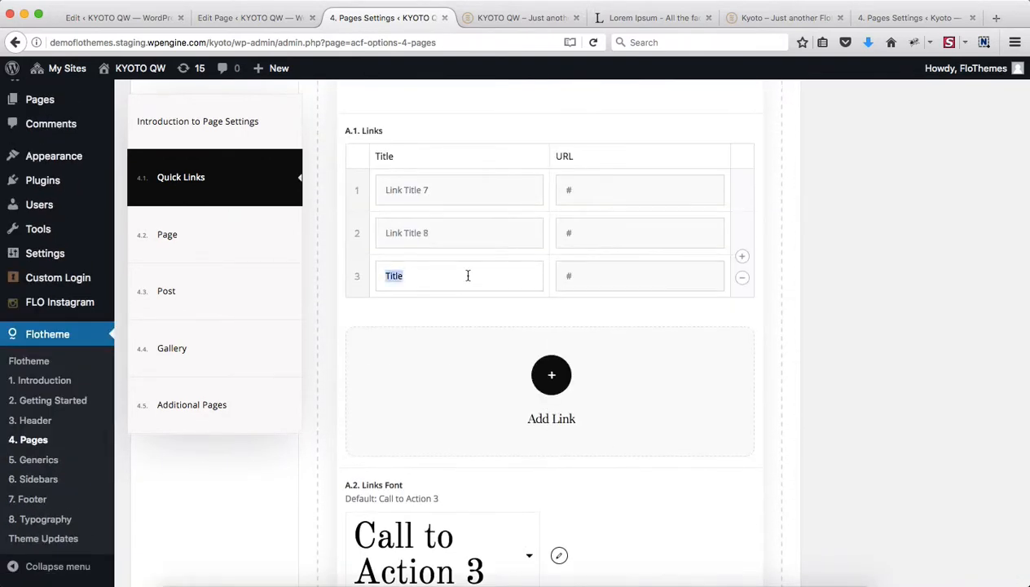
pyautogui.write('Link Title 9')
pyautogui.scroll(20, 813, 374)
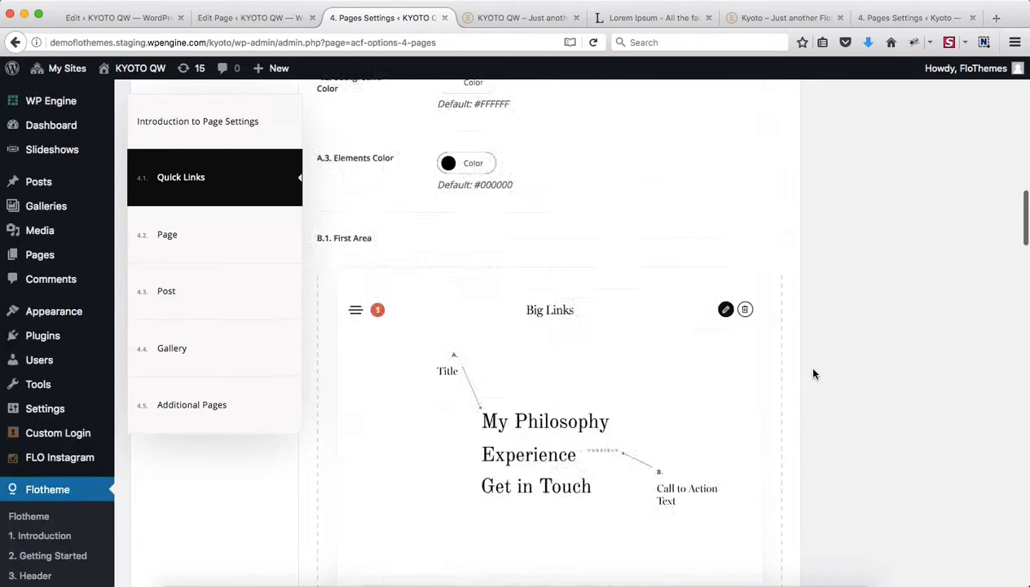
pyautogui.click(982, 342)
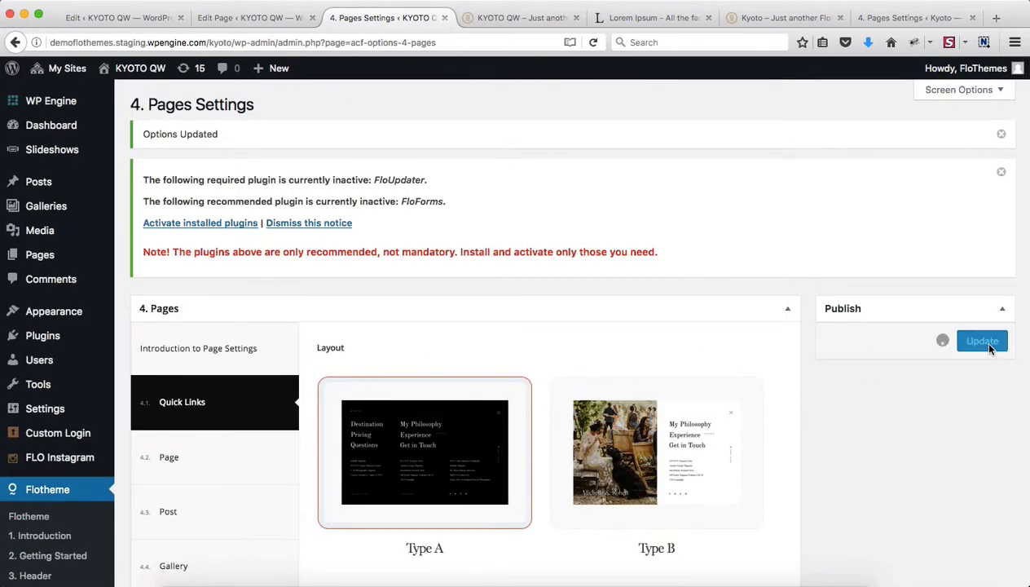
# Reload the site's front page and open its Quick Links overlay to examine the Big Links columns
pyautogui.hotkey('ctrl', 'Tab')
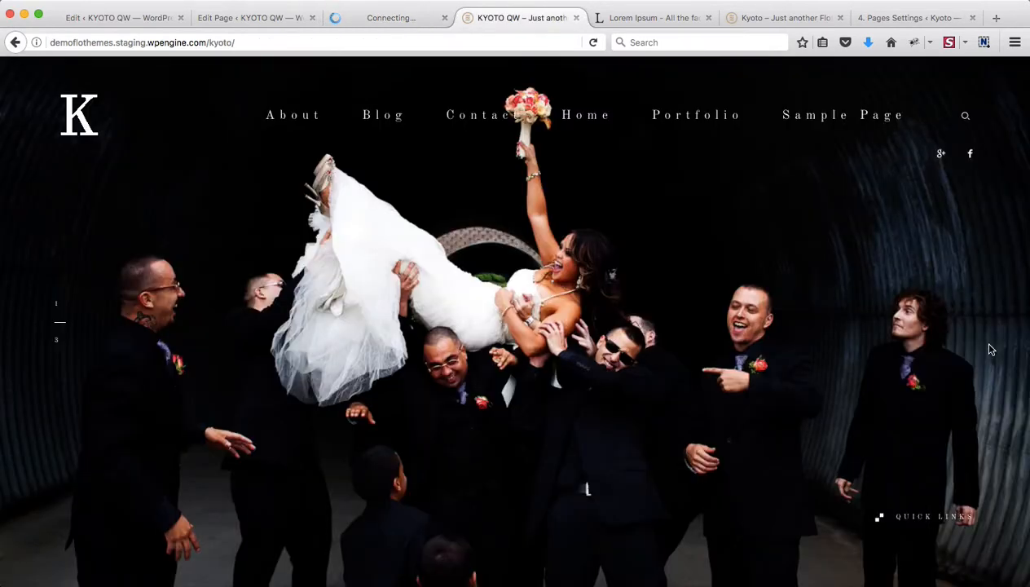
pyautogui.press('super+r')
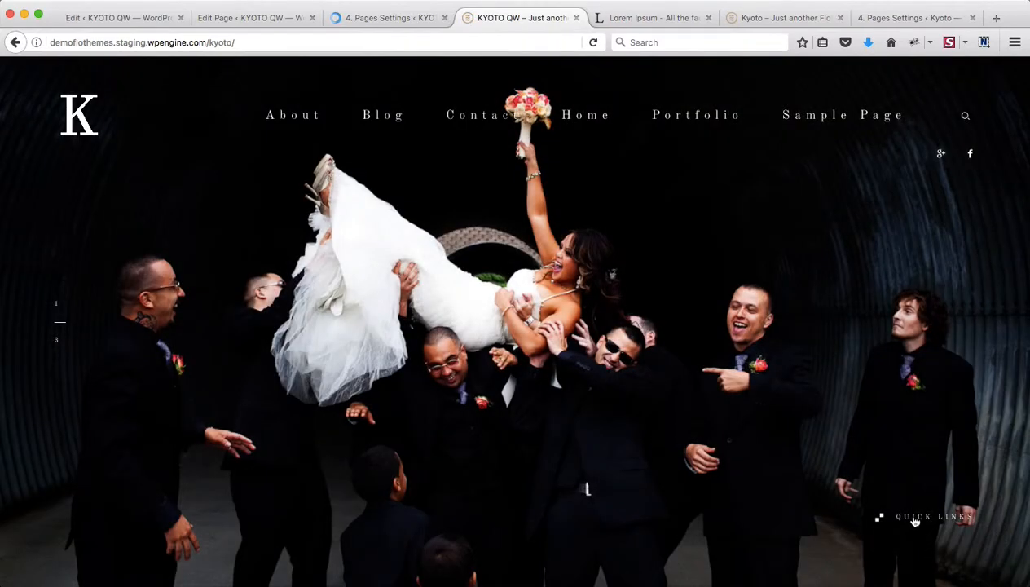
pyautogui.click(910, 518)
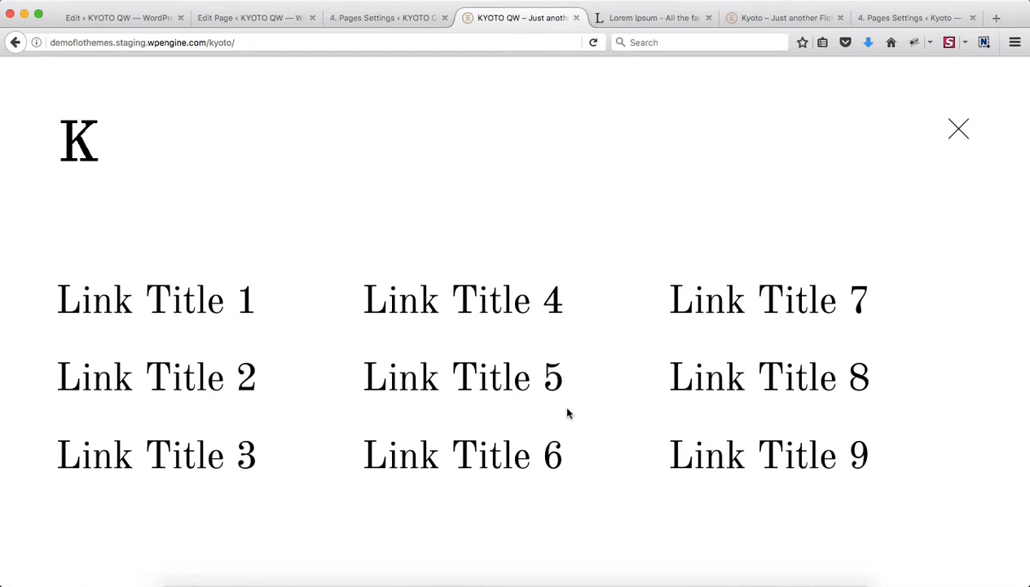
# Return to the Pages Settings and add a Text block below the three Big Links blocks
pyautogui.hotkey('ctrl', 'shift', 'Tab')
pyautogui.scroll(-10, 656, 326)
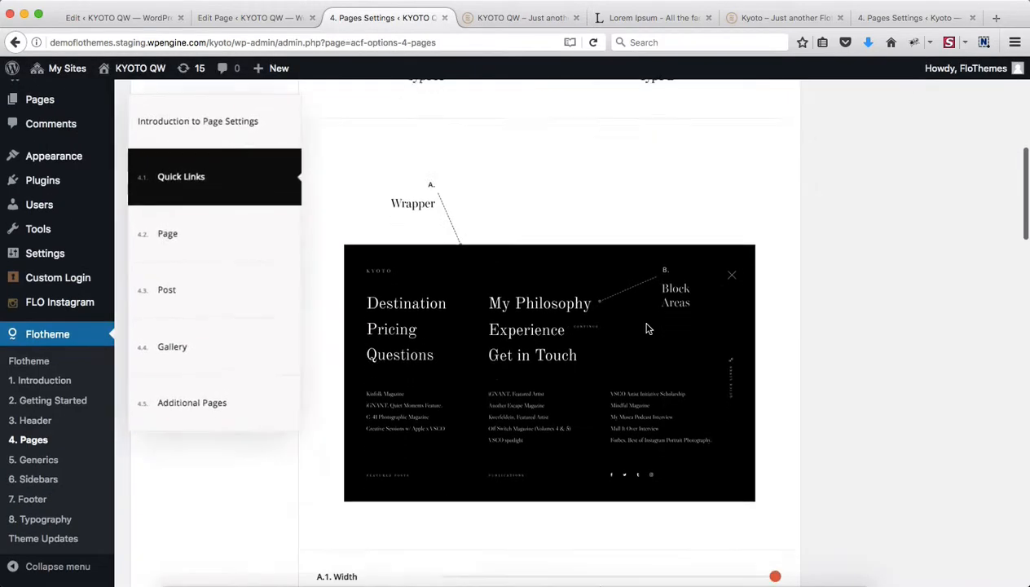
pyautogui.scroll(-10, 647, 328)
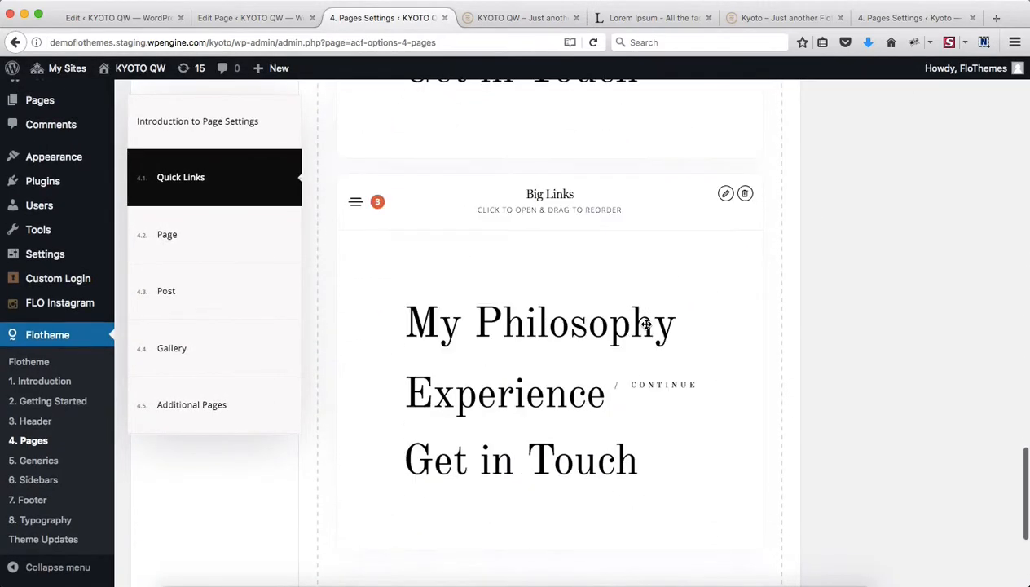
pyautogui.click(551, 399)
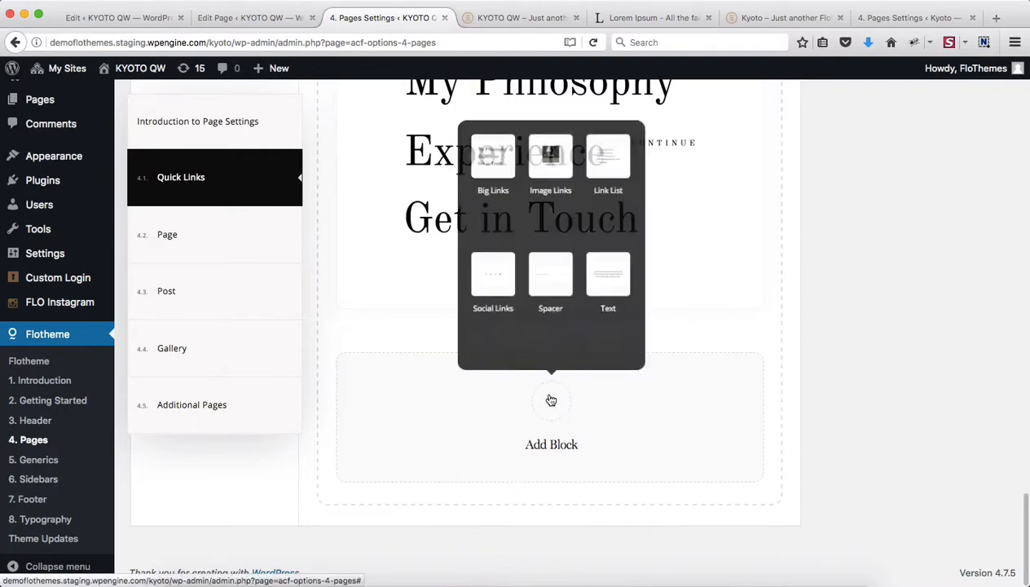
pyautogui.click(611, 278)
pyautogui.scroll(-5, 532, 485)
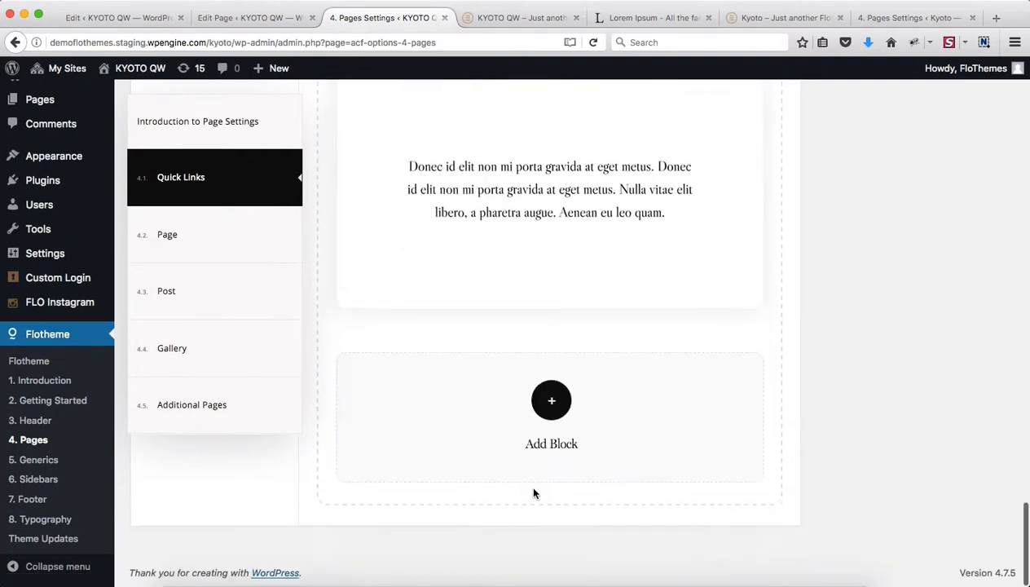
# Add two more Text blocks at the end of the Quick Links First Area
pyautogui.click(550, 402)
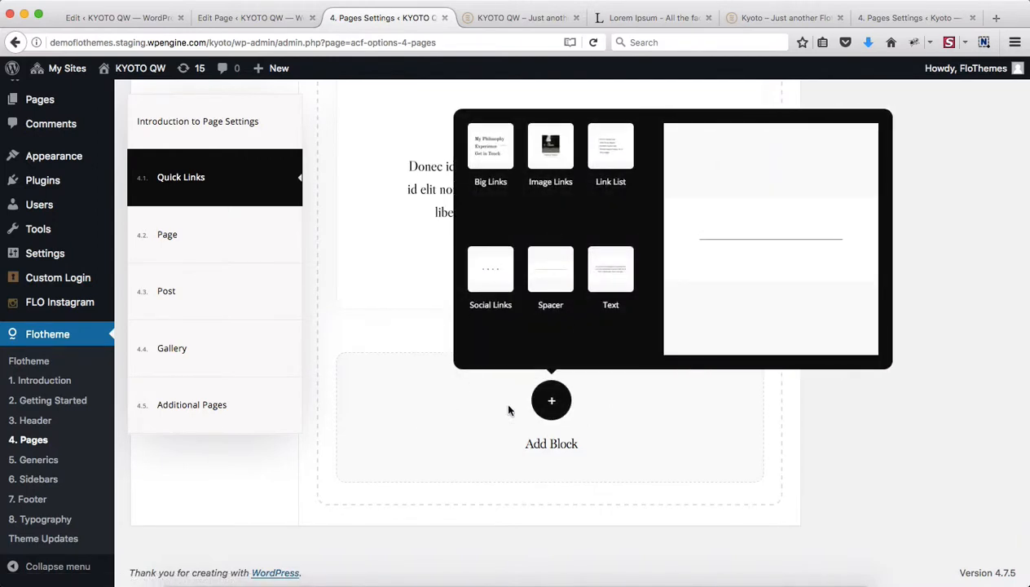
pyautogui.moveTo(618, 140)
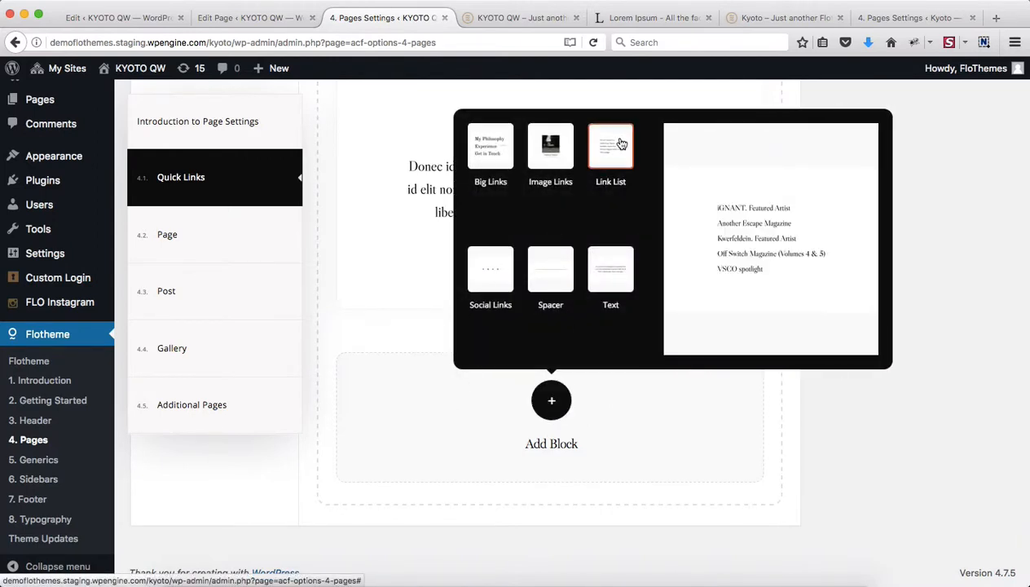
pyautogui.click(609, 269)
pyautogui.scroll(-5, 650, 331)
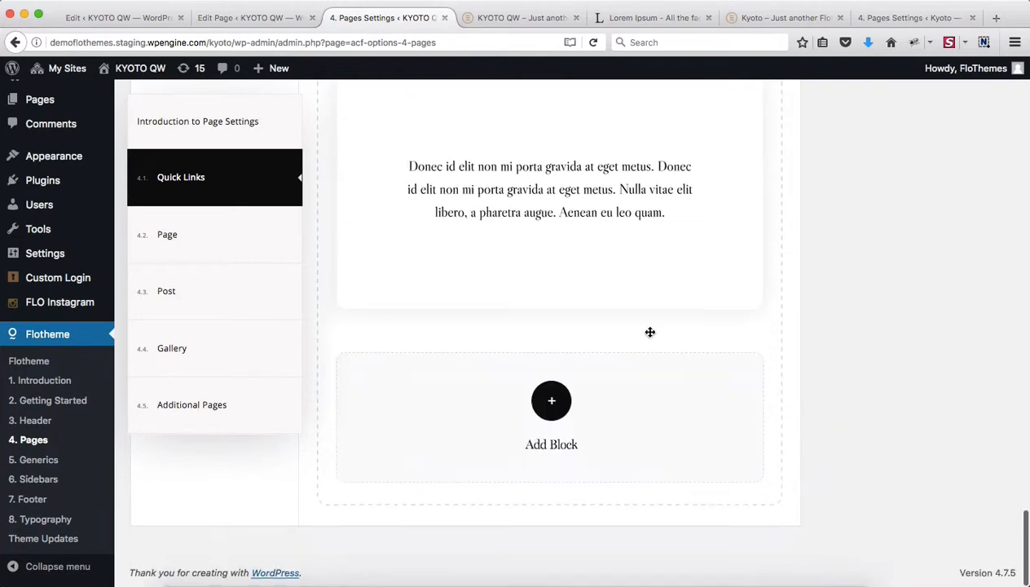
pyautogui.click(549, 403)
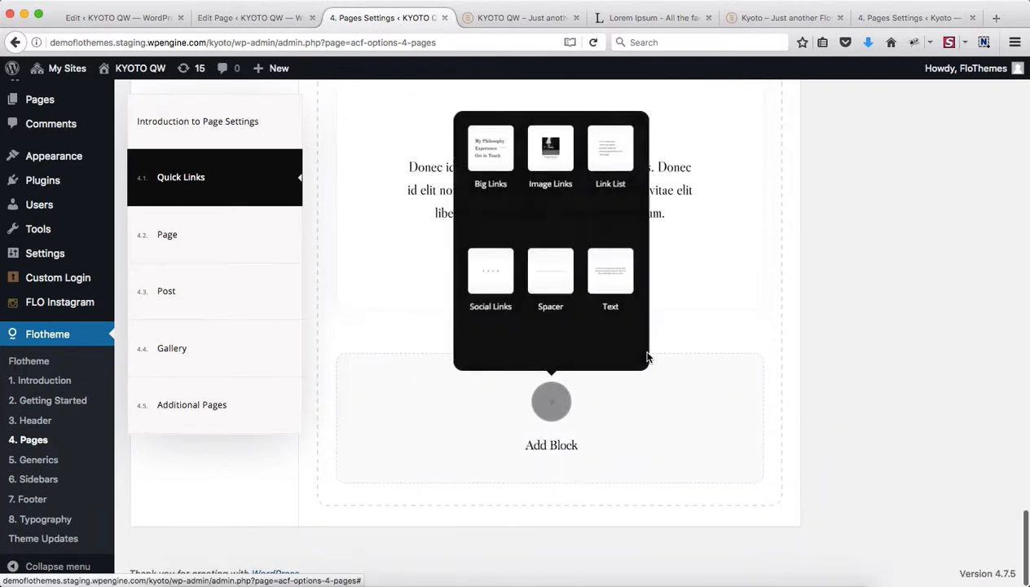
pyautogui.click(618, 281)
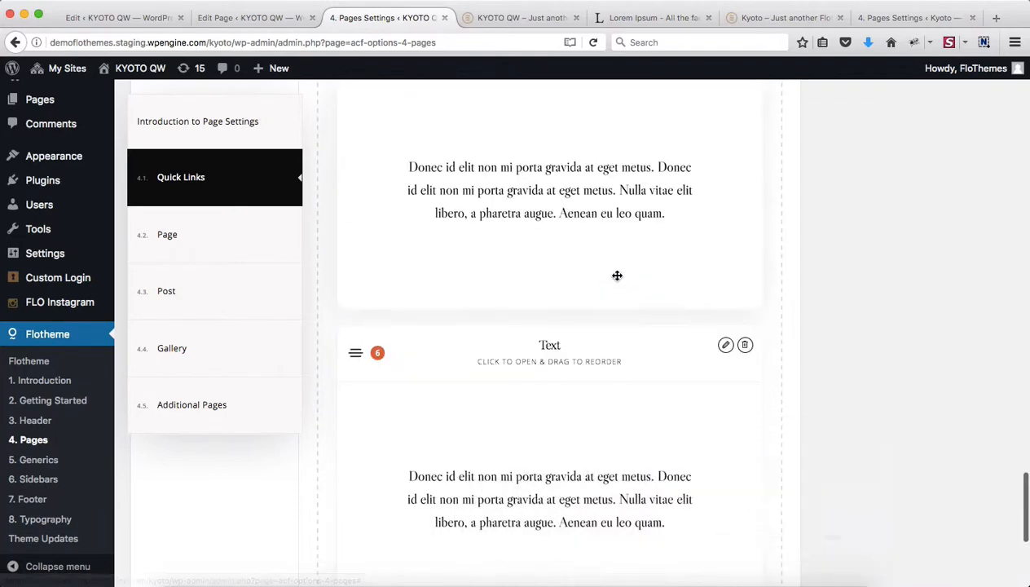
pyautogui.scroll(-5, 683, 326)
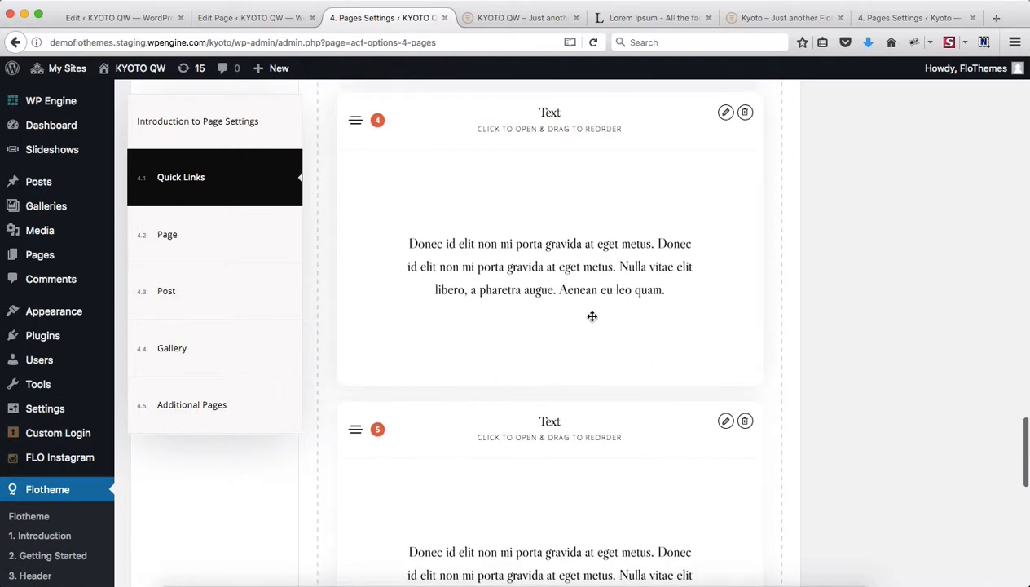
# Fill the first Text block with the heading "Column 1" and the sample paragraph starting "Lorem Ipsum is simply dummy text" on the line below
pyautogui.click(592, 316)
pyautogui.click(541, 274)
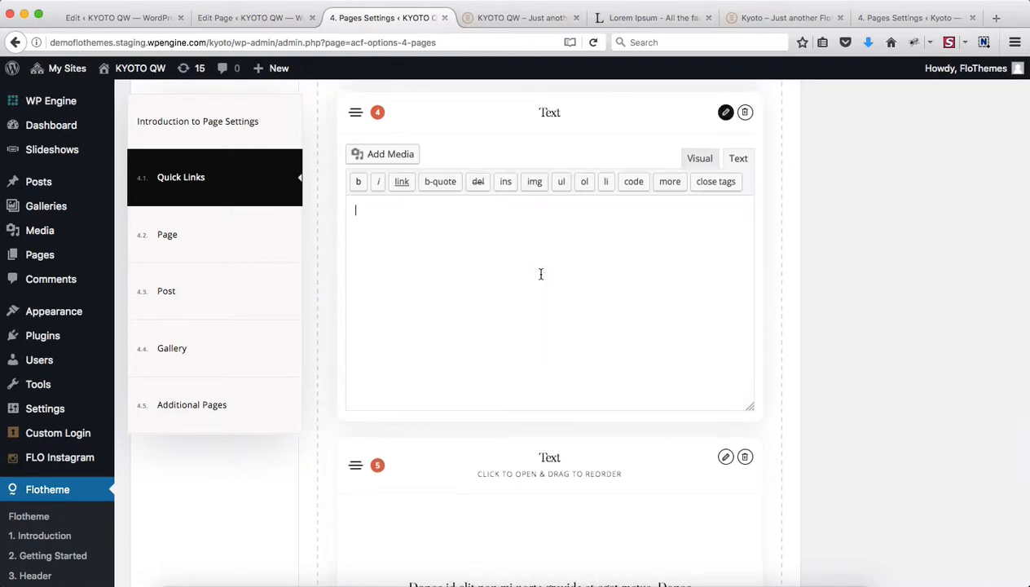
pyautogui.hotkey('ctrl', 'Tab')
pyautogui.hotkey('ctrl', 'Tab')
pyautogui.hotkey('ctrl', 'shift', 'Tab')
pyautogui.hotkey('ctrl', 'shift', 'Tab')
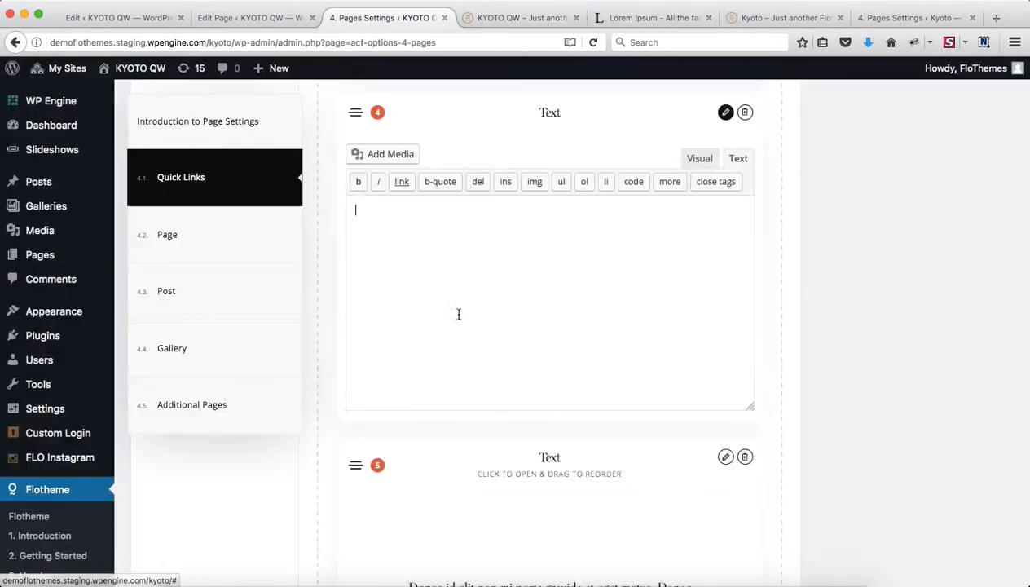
pyautogui.write('Ci')
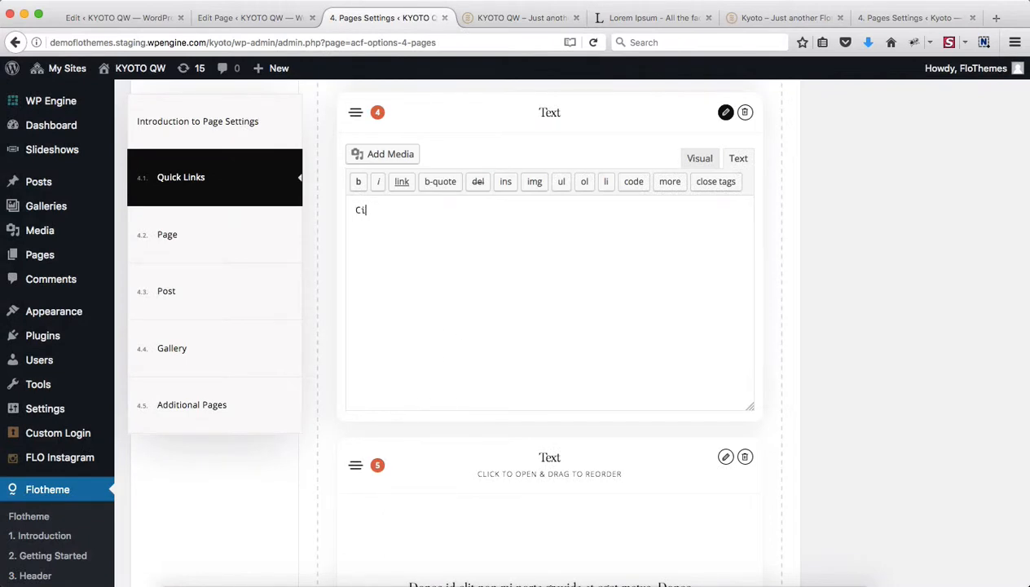
pyautogui.write('lumn 1')
pyautogui.press('Return')
pyautogui.write("Lorem Ipsum is simply dummy text of the printing and typesetting industry. Lorem Ipsum has been the industry's standard dummy text ever since the 1500s, when an unknown printer took a galley of type and scrambled it to make a type specimen book. It has survived not only five centuries, but also the leap into electronic typesetting, remaining essentially unchanged. It was popularised in the 1960s with the release of Letraset sheets containing Lorem Ipsum passages, and more recently with desktop publishing software like Aldus PageMaker including versions of Lorem Ipsum.")
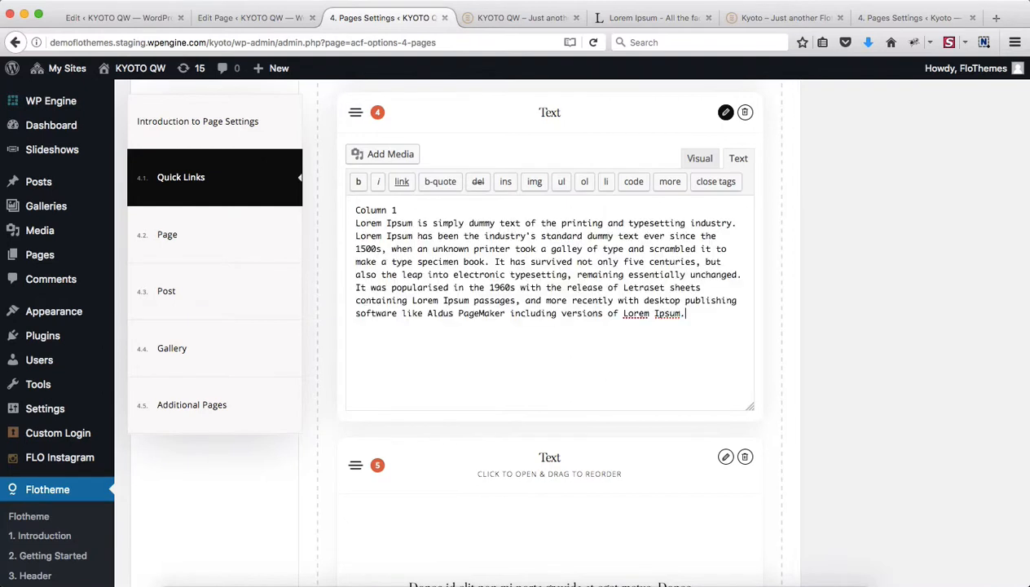
# Shorten the first Text block's paragraph so that it ends at "also the leap into electronic typesetting."
pyautogui.rightClick(577, 280)
pyautogui.click(577, 280)
pyautogui.keyDown('shift'); pyautogui.click(712, 315); pyautogui.keyUp('shift')
pyautogui.press('BackSpace')
pyautogui.press('BackSpace')
pyautogui.press('BackSpace')
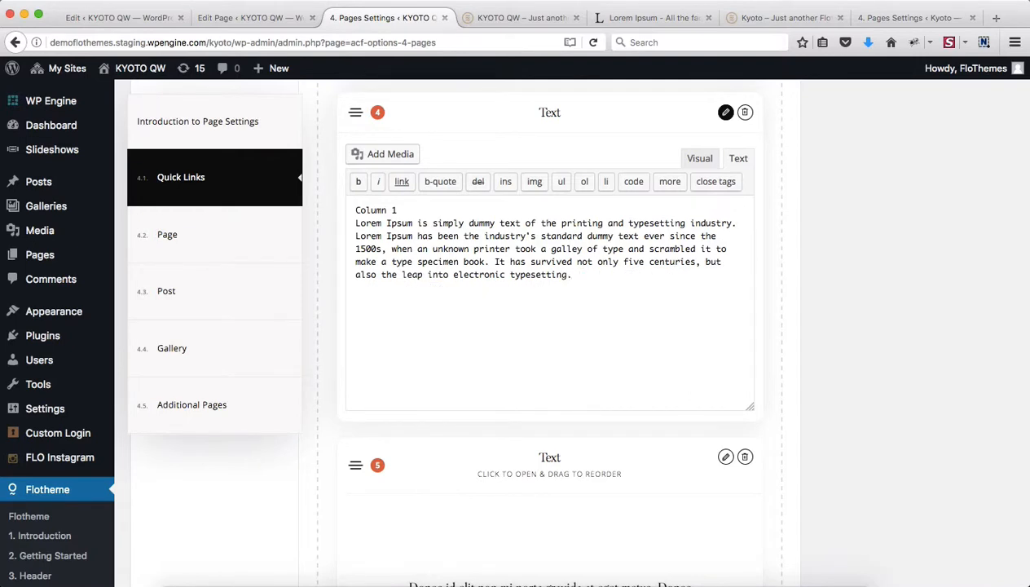
# Copy the Column 1 text into the other two Text blocks, heading them "Column 2" and "Column 3"
pyautogui.press('super+a')
pyautogui.press('super+c')
pyautogui.scroll(-5, 658, 382)
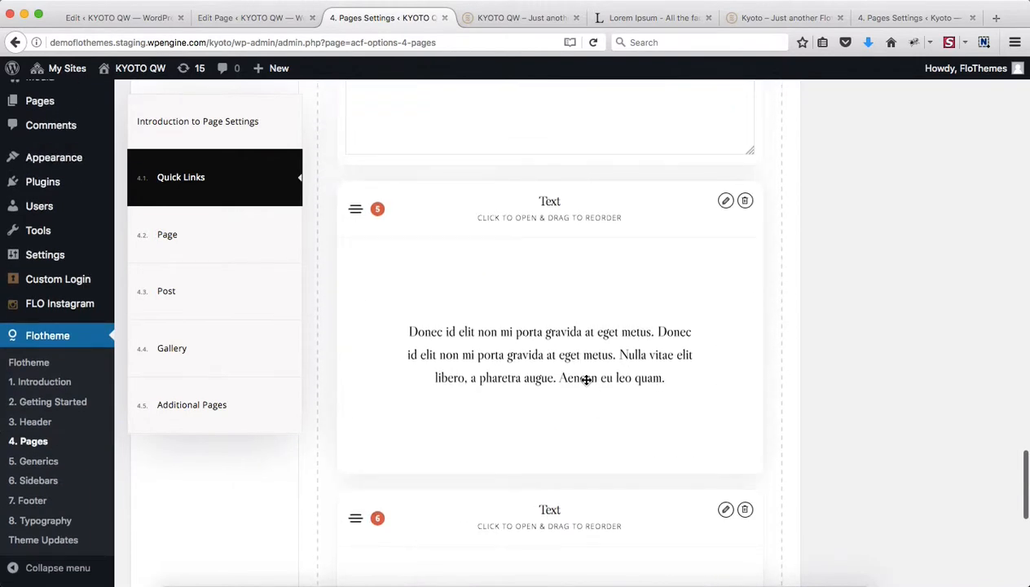
pyautogui.click(471, 435)
pyautogui.click(514, 397)
pyautogui.press('super+v')
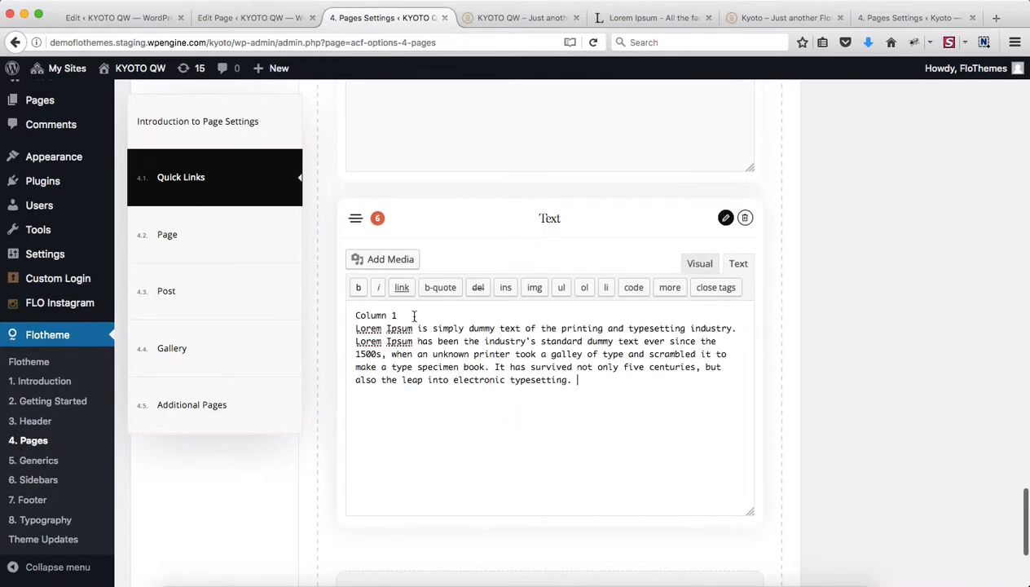
pyautogui.press('BackSpace')
pyautogui.write('3')
pyautogui.scroll(-3, 965, 401)
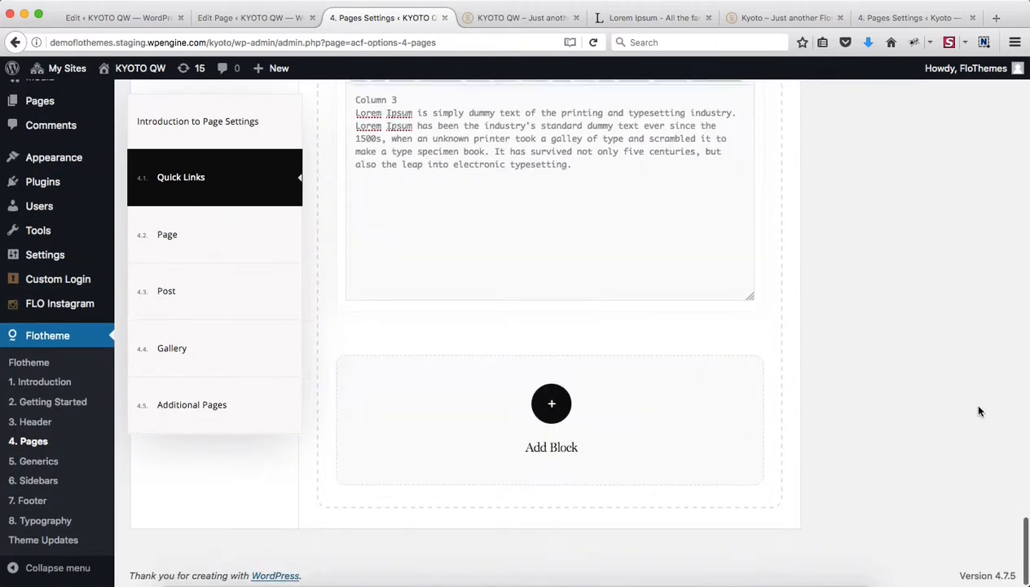
# Save the page settings and check the text columns in the Quick Links overlay on the reloaded front page
pyautogui.scroll(15, 979, 411)
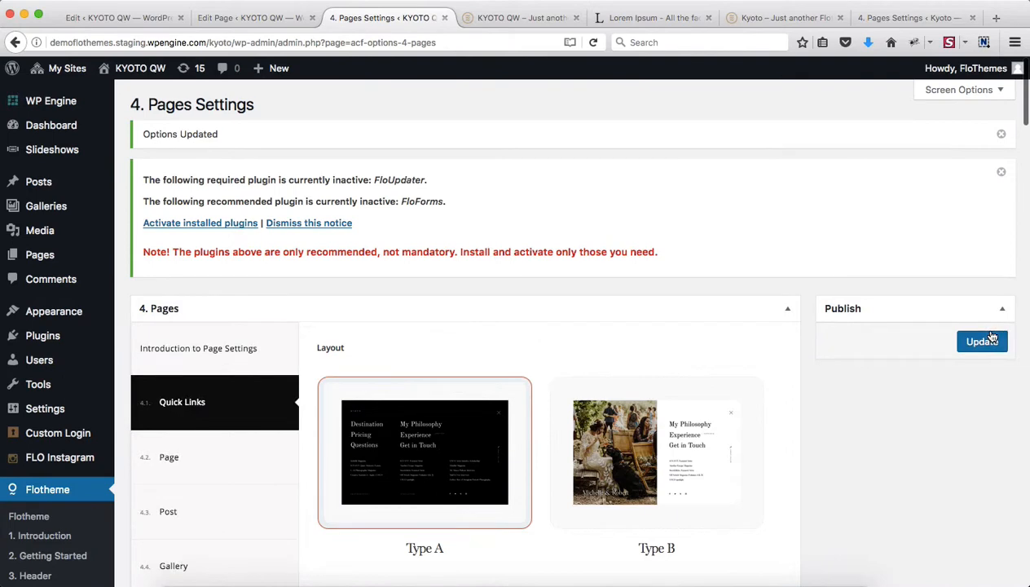
pyautogui.click(984, 341)
pyautogui.hotkey('ctrl', 'Tab')
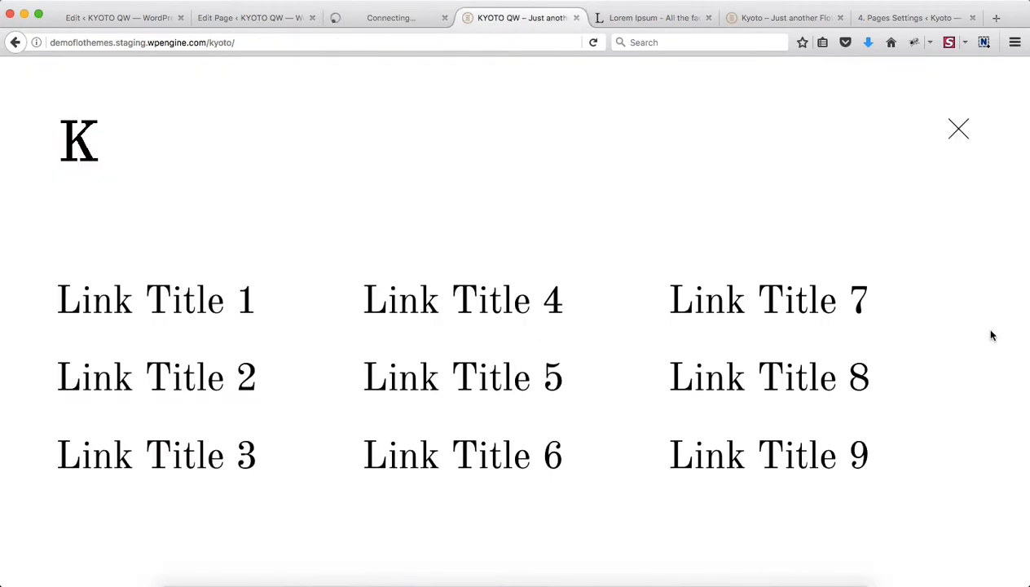
pyautogui.press('super+r')
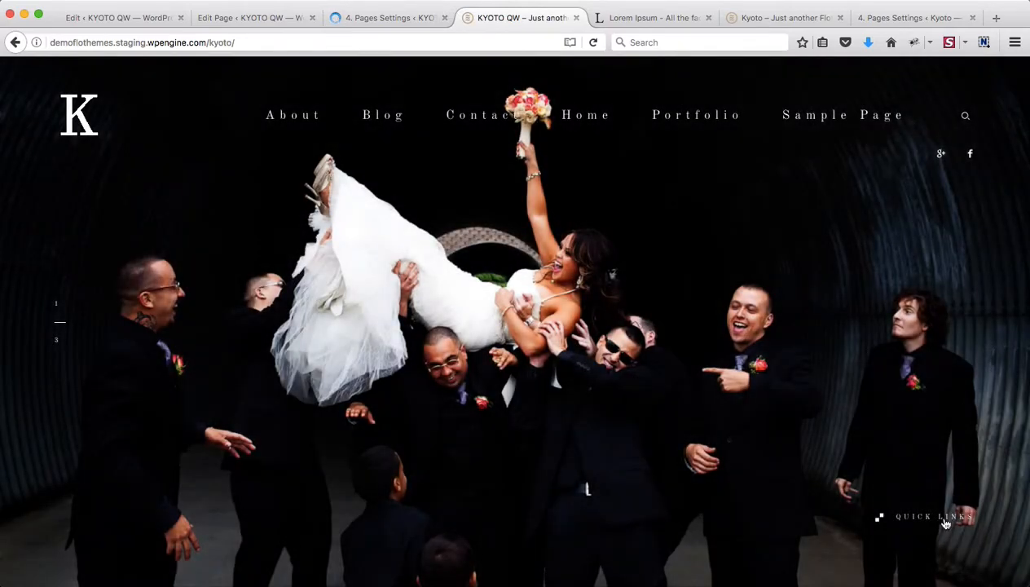
pyautogui.click(945, 521)
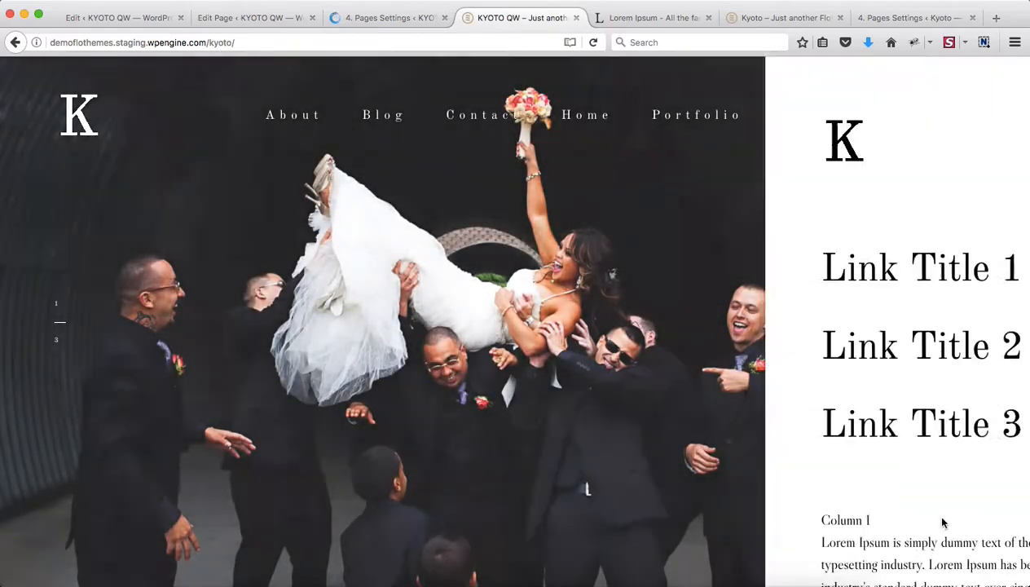
pyautogui.scroll(-3, 943, 523)
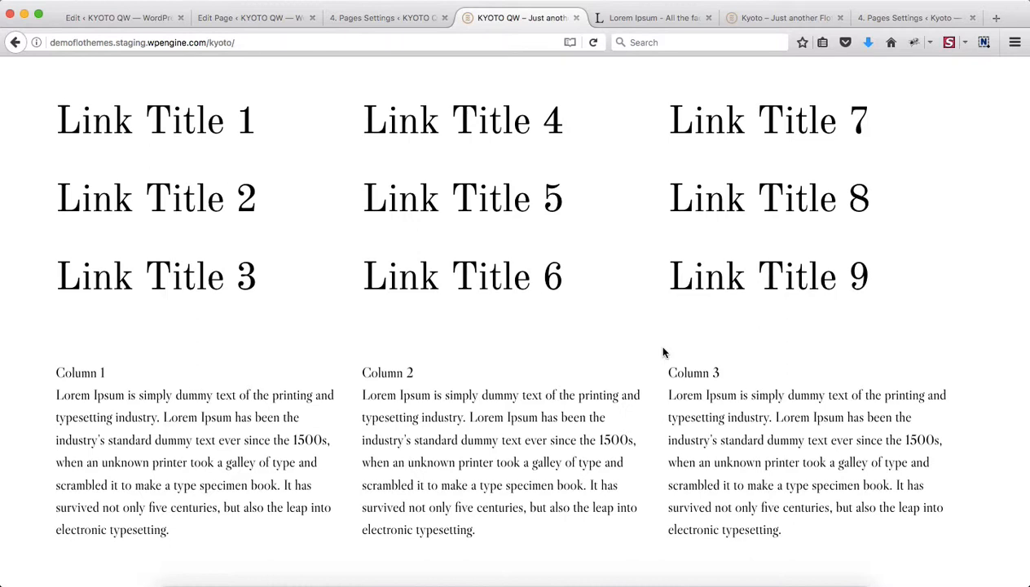
# Examine the Type B layout in the Quick Links page settings, and switch the layout back to Type A
pyautogui.hotkey('ctrl', 'shift', 'Tab')
pyautogui.scroll(-10, 722, 355)
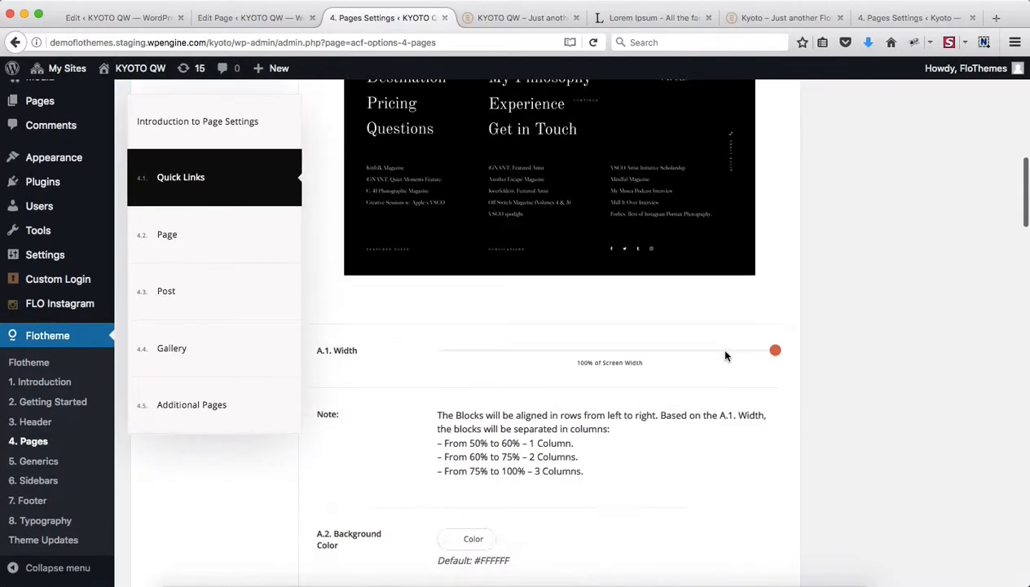
pyautogui.scroll(-15, 725, 355)
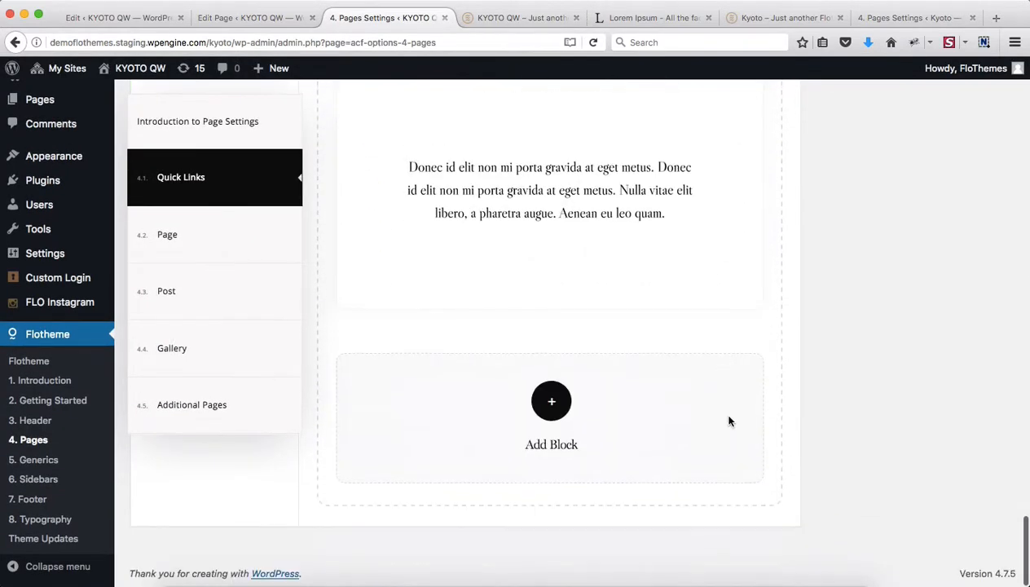
pyautogui.scroll(20, 730, 421)
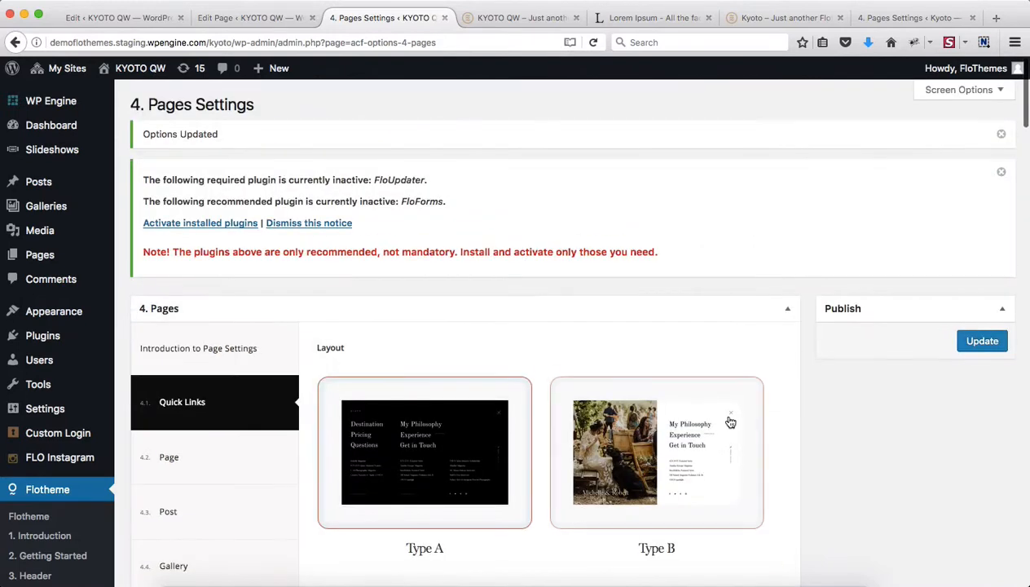
pyautogui.scroll(-5, 855, 416)
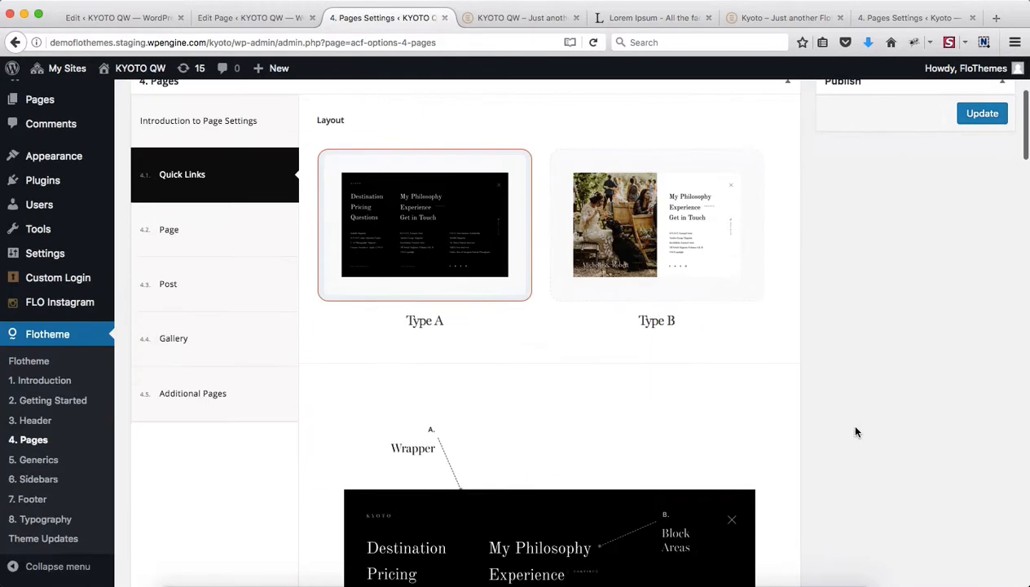
pyautogui.click(660, 243)
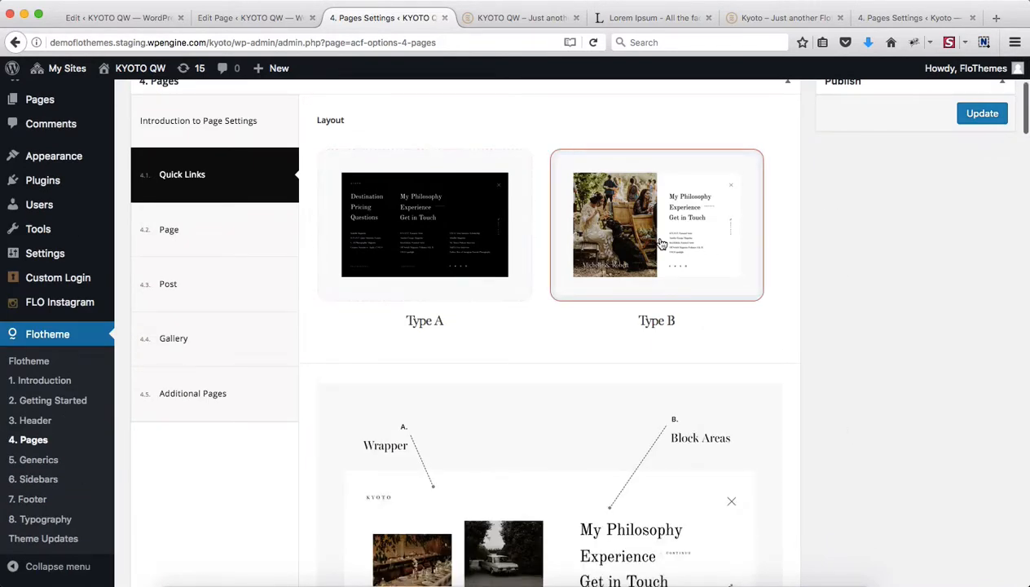
pyautogui.scroll(-10, 661, 243)
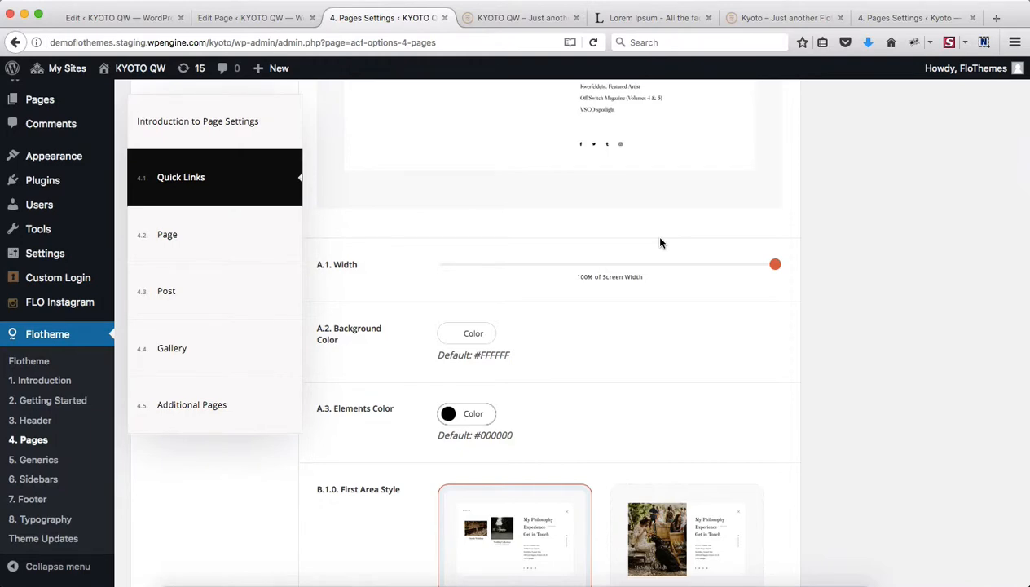
pyautogui.scroll(6, 694, 340)
pyautogui.scroll(5, 516, 314)
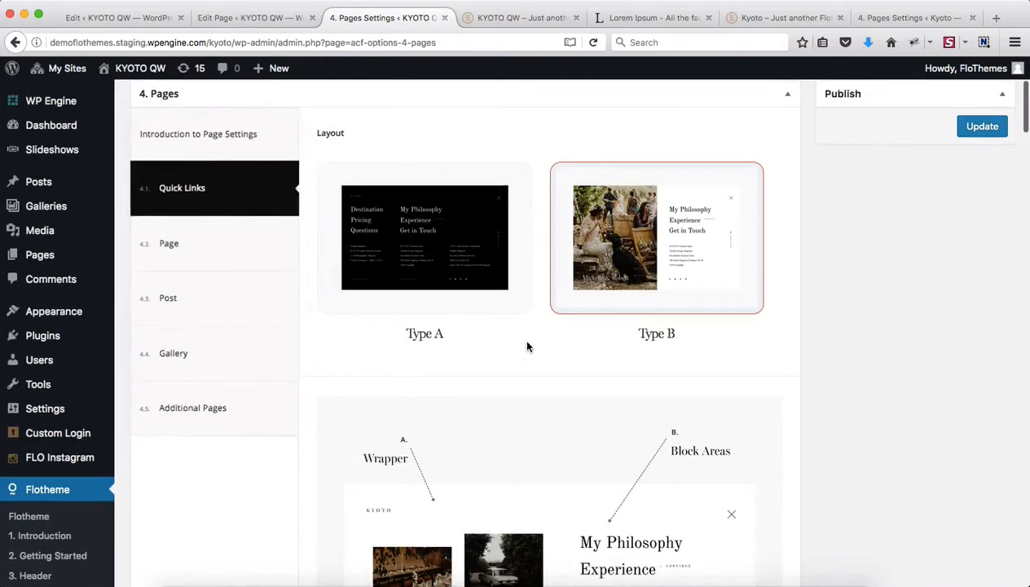
pyautogui.click(460, 257)
# Reduce the Quick Links wrapper width to 85% of the screen width and save the page settings
pyautogui.scroll(-9, 757, 273)
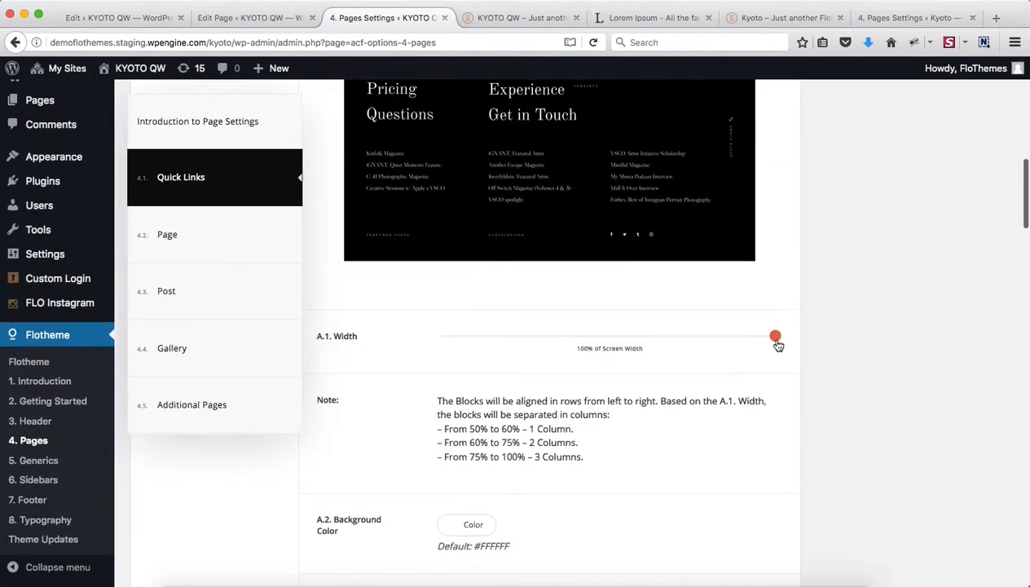
pyautogui.moveTo(775, 337); pyautogui.dragTo(675, 339)
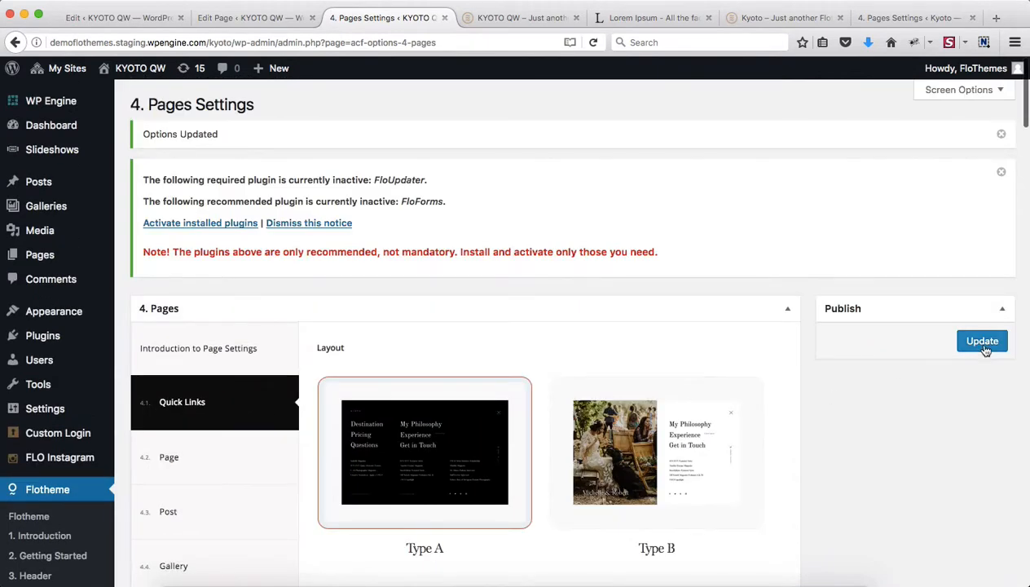
pyautogui.click(984, 349)
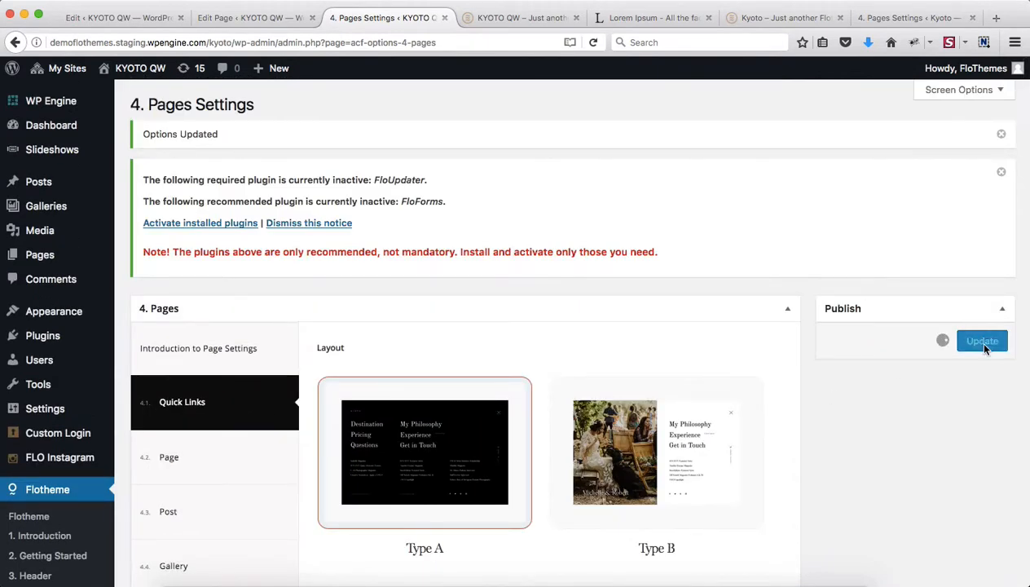
# Reload the site's front page and open the Quick Links overlay to check its narrower width
pyautogui.hotkey('ctrl', 'Tab')
pyautogui.press('super+r')
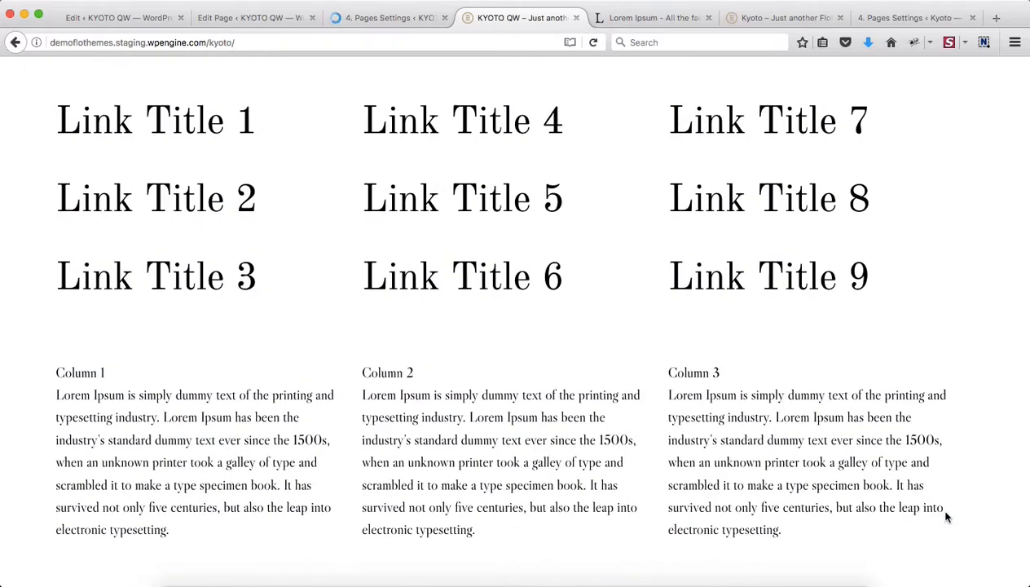
pyautogui.press('super+r')
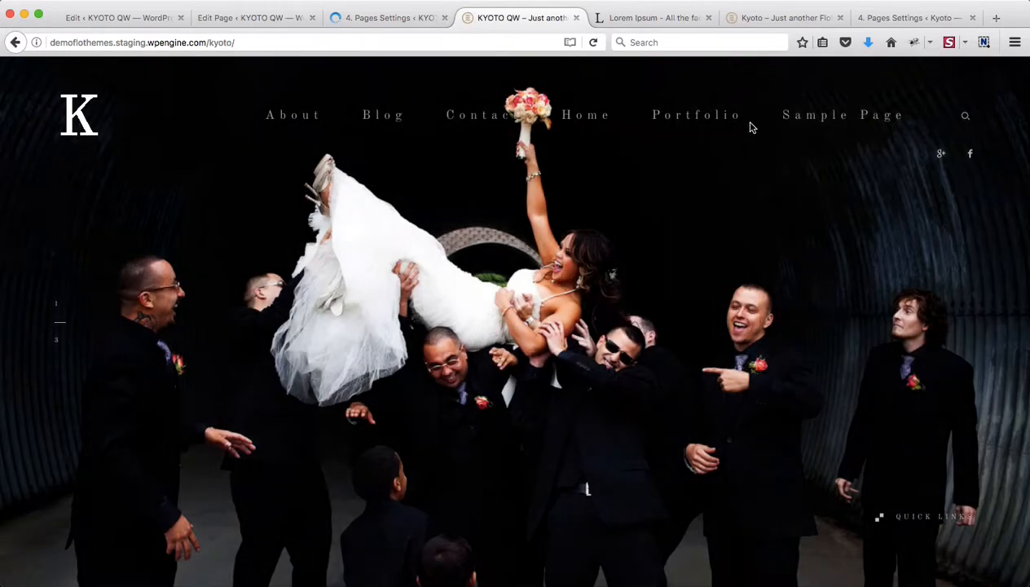
pyautogui.click(922, 525)
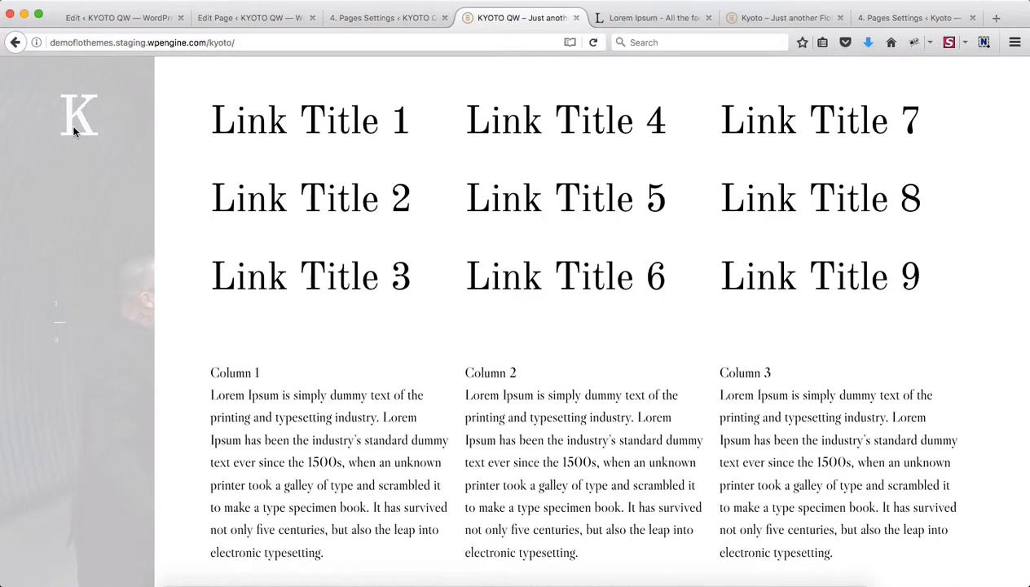
# Switch the Quick Links layout to Type B in the page settings and set the wrapper width to 100% of the screen
pyautogui.hotkey('ctrl', 'shift', 'Tab')
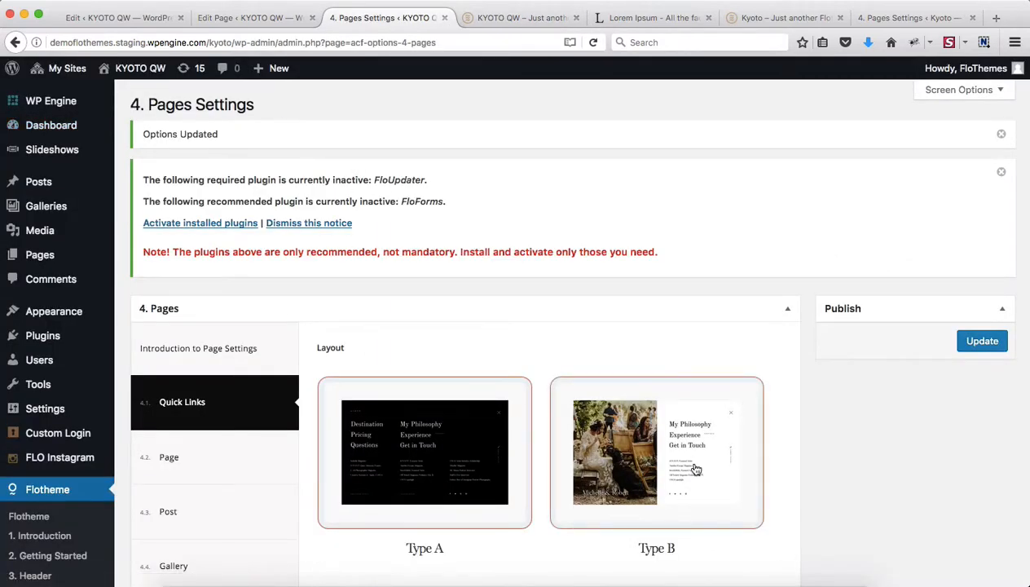
pyautogui.click(693, 434)
pyautogui.scroll(-6, 854, 371)
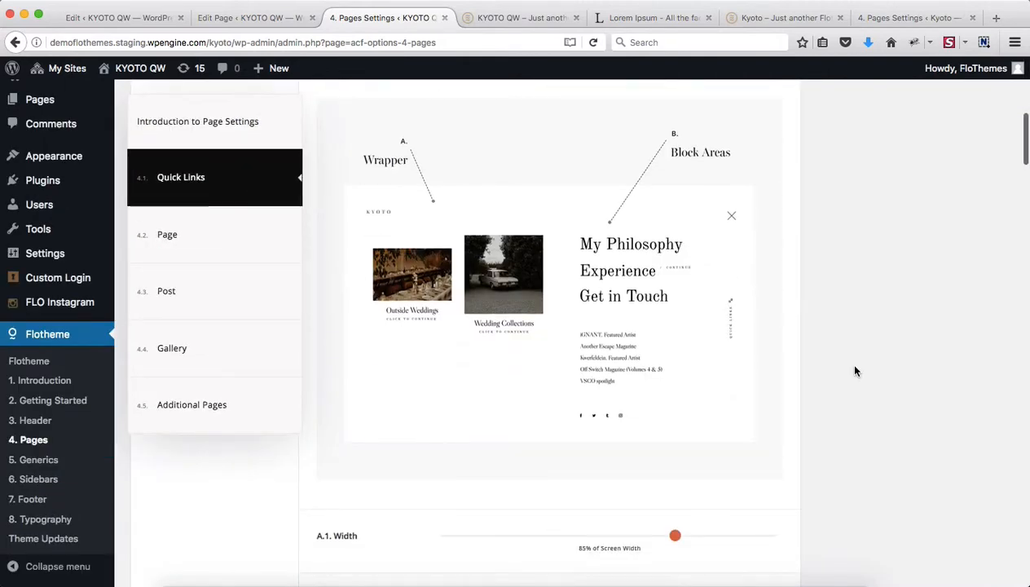
pyautogui.scroll(-2, 855, 371)
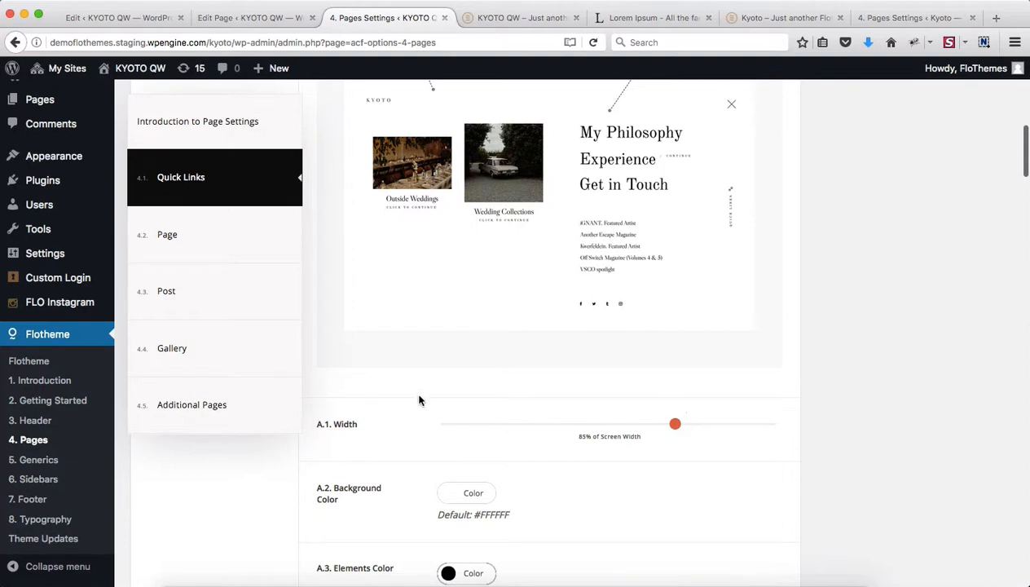
pyautogui.moveTo(675, 423); pyautogui.dragTo(856, 416)
# Examine the Type B color settings, the First Area Style choices, and the blocks in the First and Second Areas
pyautogui.scroll(-4, 856, 416)
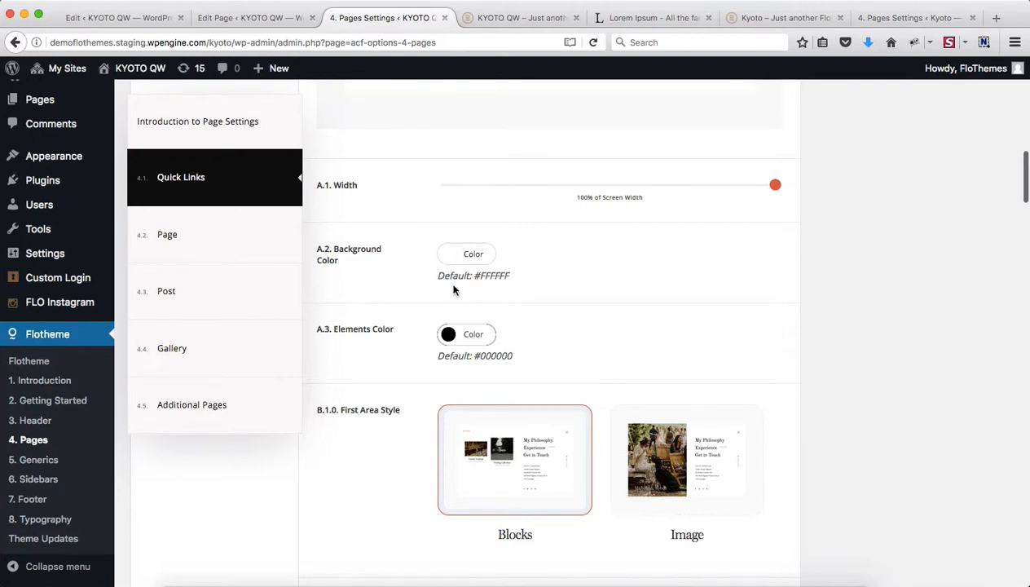
pyautogui.scroll(-3, 454, 290)
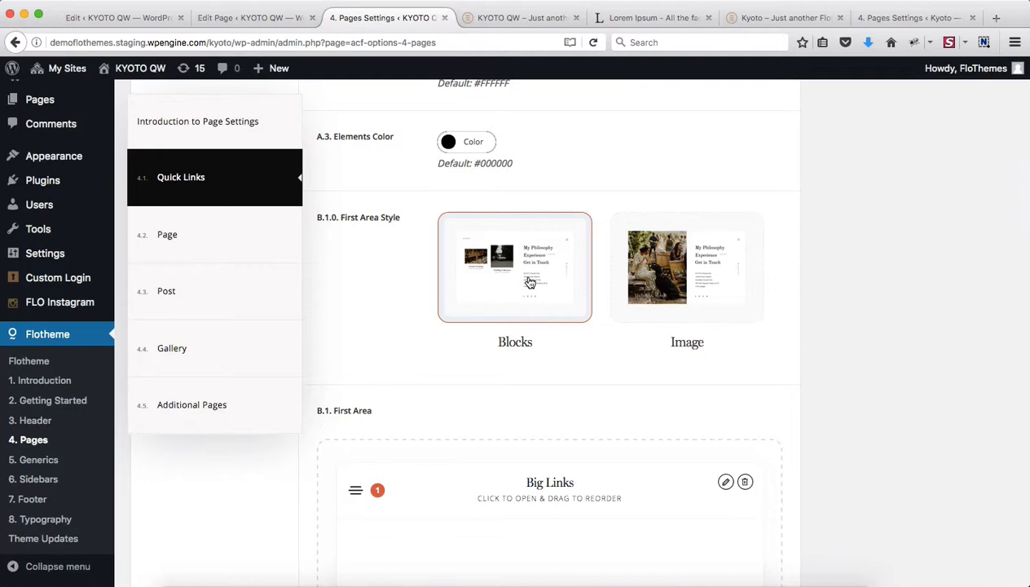
pyautogui.scroll(-3, 662, 386)
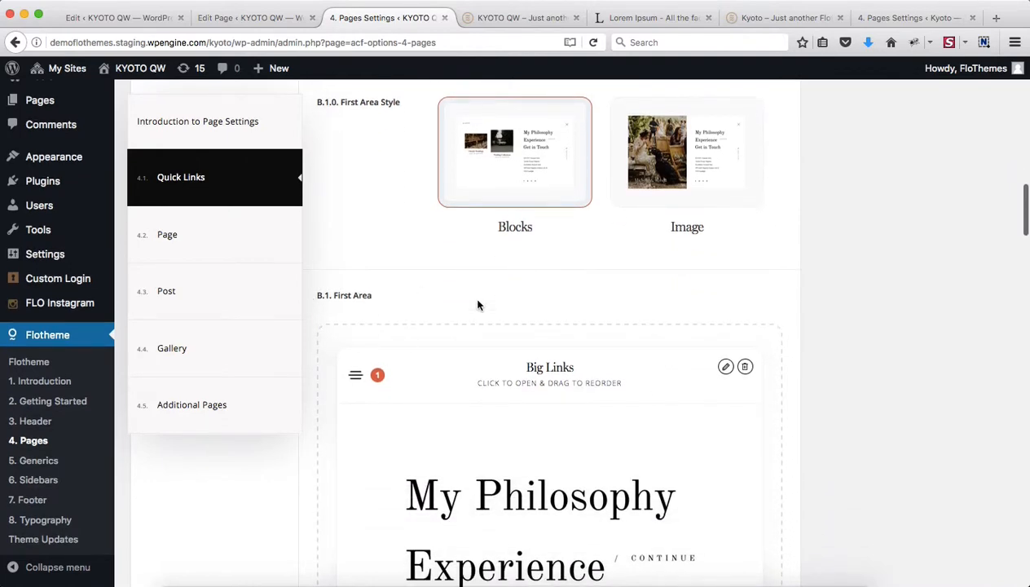
pyautogui.scroll(-20, 478, 305)
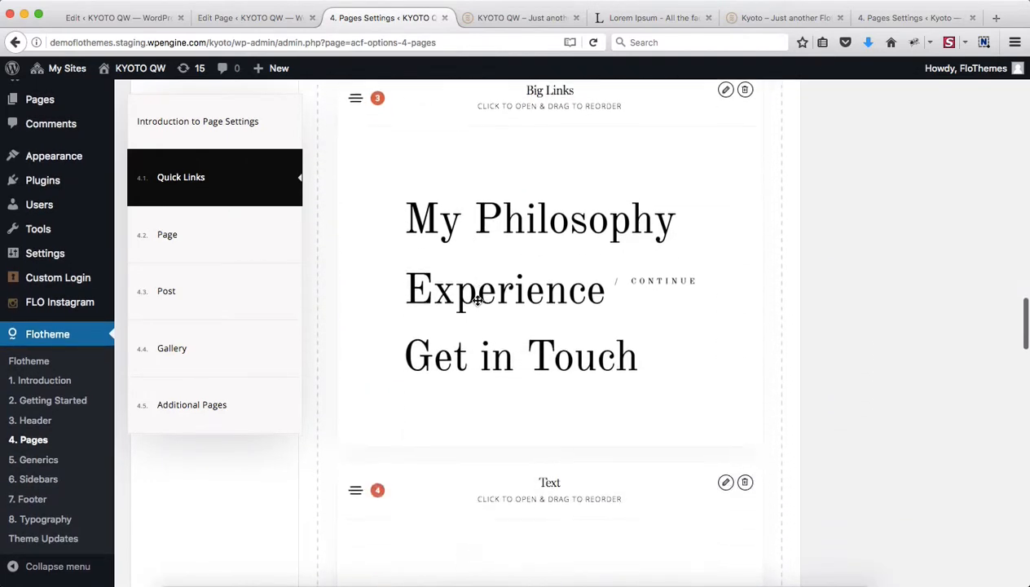
pyautogui.scroll(-15, 478, 300)
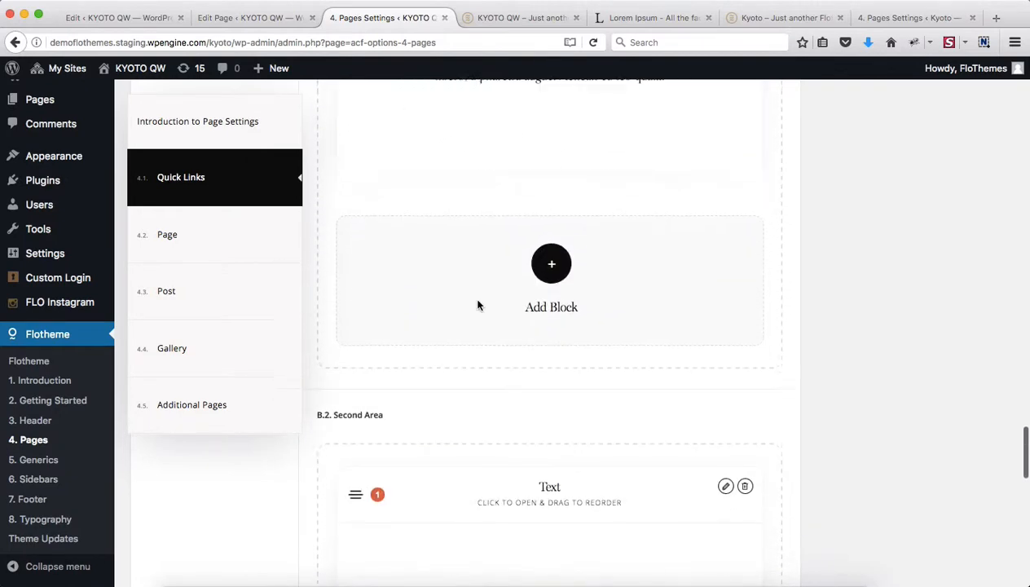
pyautogui.scroll(-4, 478, 305)
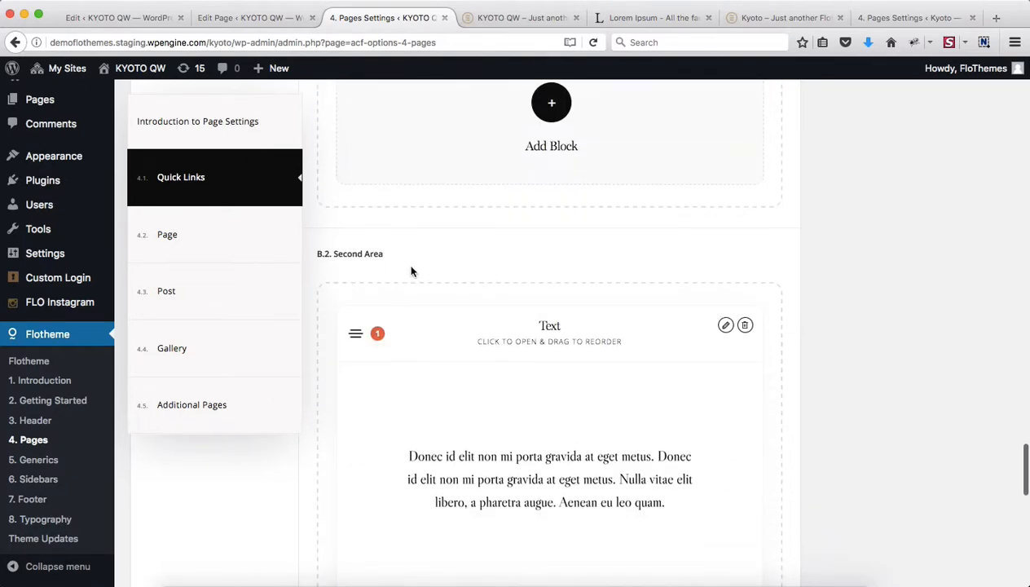
pyautogui.scroll(-8, 575, 442)
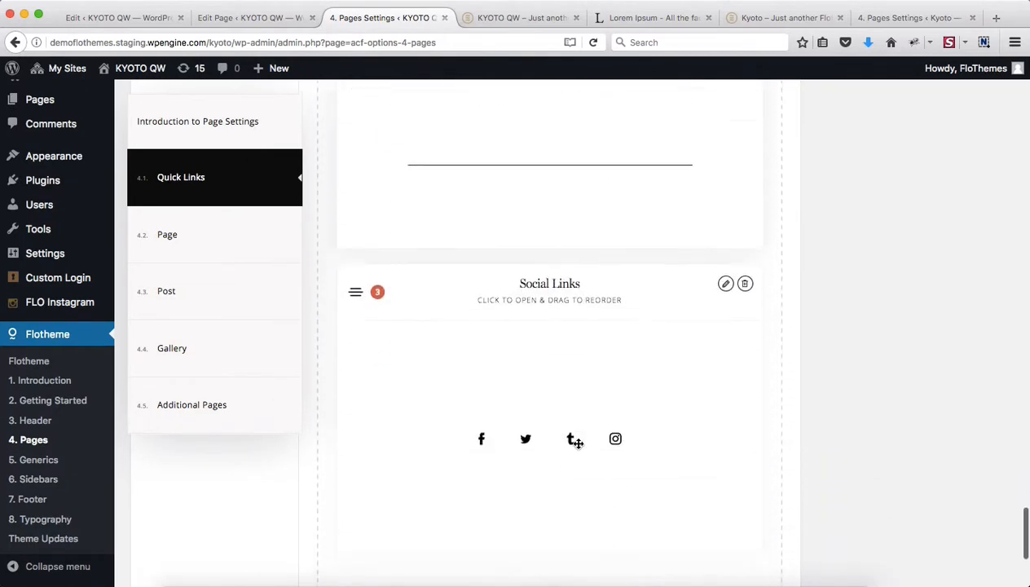
pyautogui.scroll(-3, 575, 442)
pyautogui.scroll(20, 577, 445)
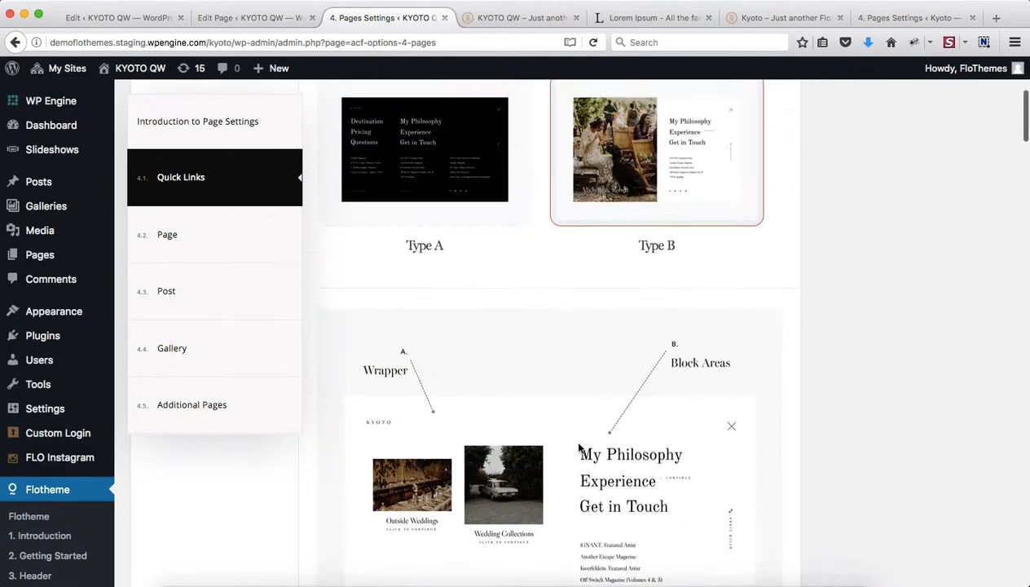
# Delete all existing blocks from the Type B layout's First Area and Second Area
pyautogui.scroll(-15, 688, 367)
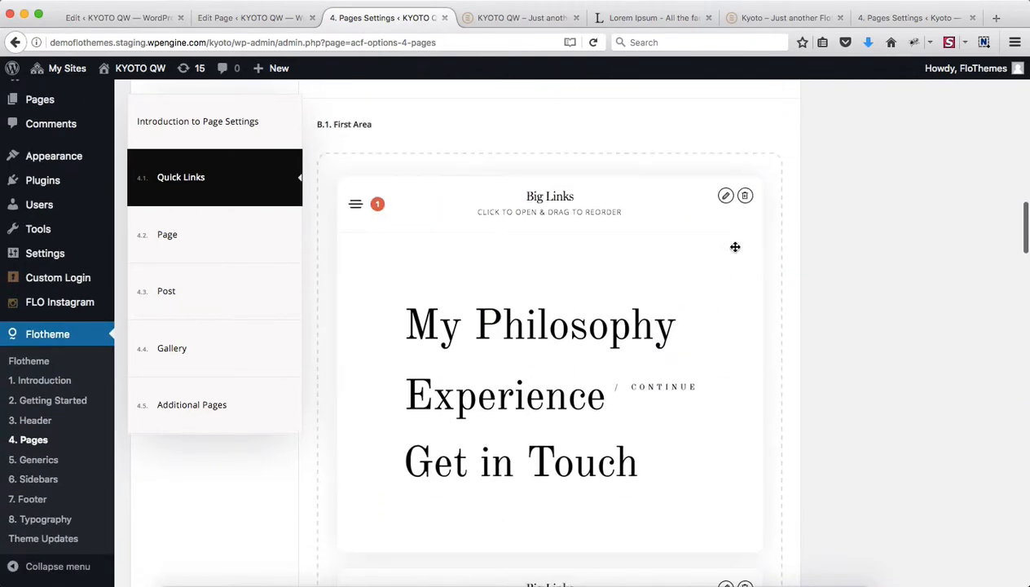
pyautogui.click(744, 197)
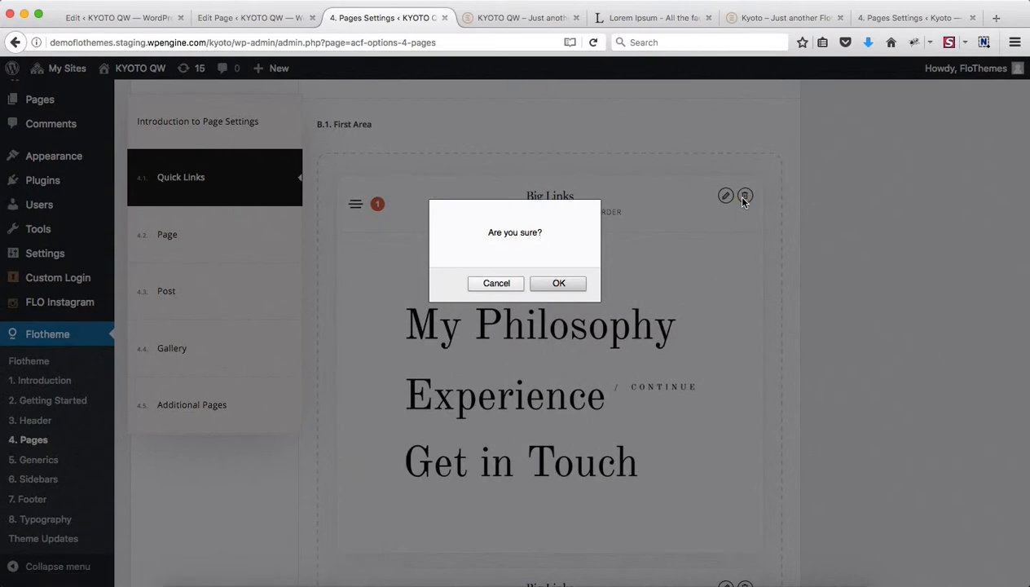
pyautogui.press('Escape')
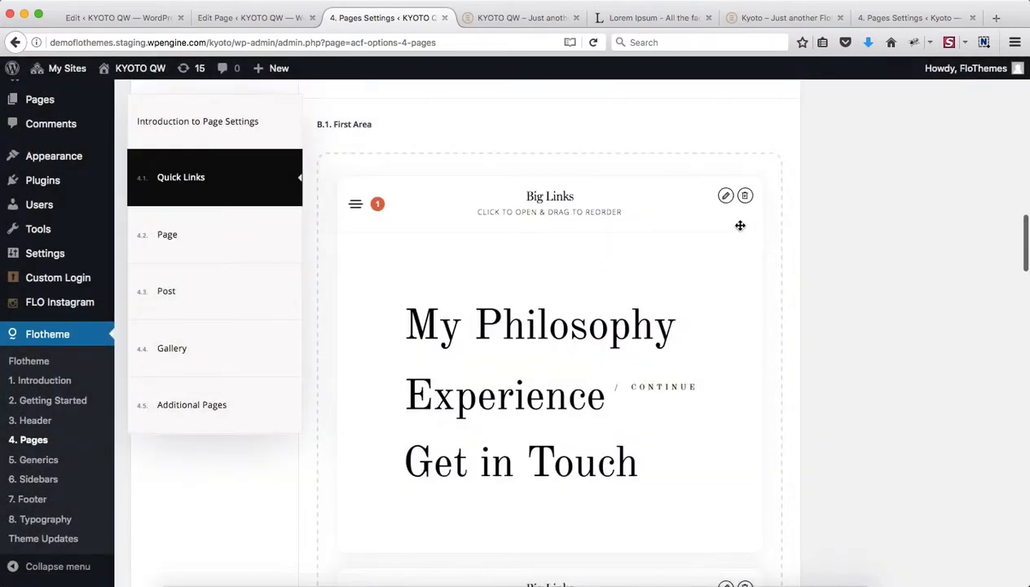
pyautogui.click(743, 195)
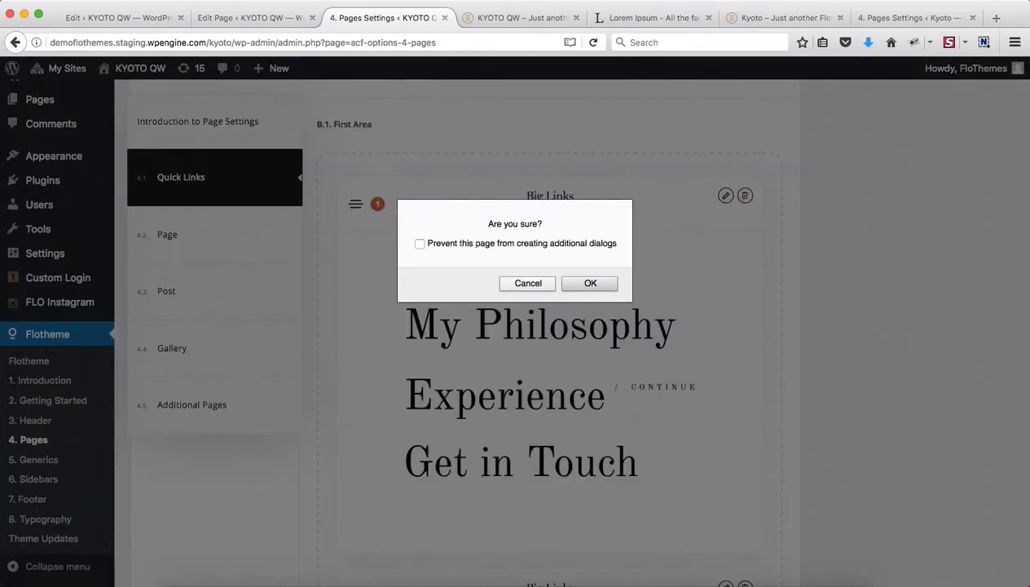
pyautogui.press('Escape')
pyautogui.click(744, 196)
pyautogui.press('Return')
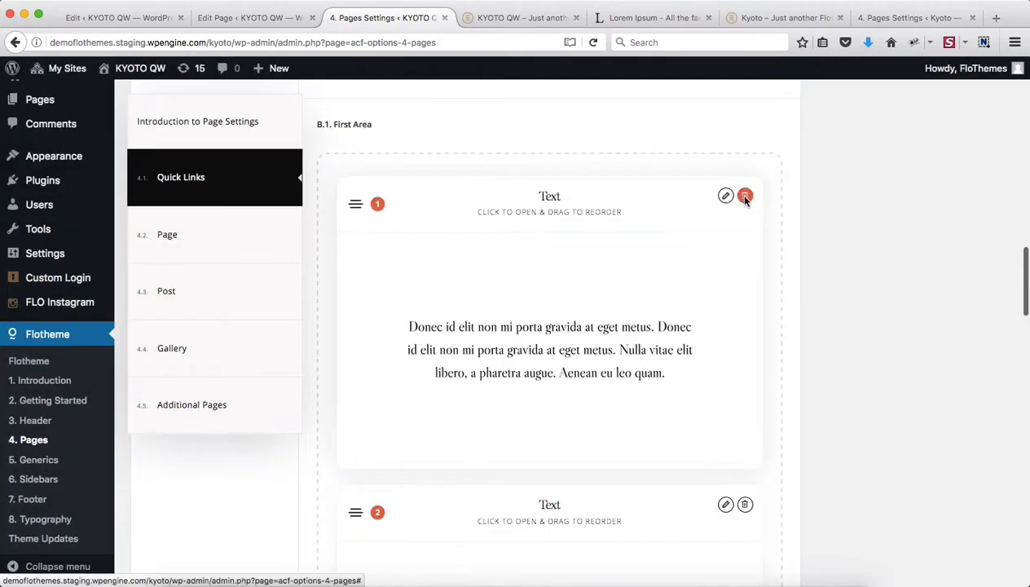
pyautogui.click(744, 196)
pyautogui.press('Return')
pyautogui.click(742, 186)
pyautogui.press('Return')
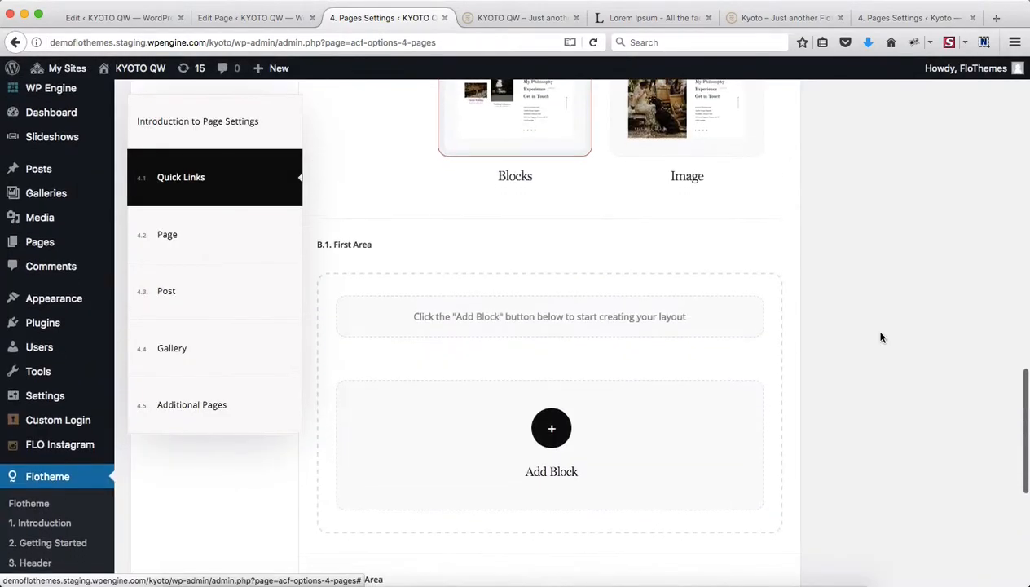
# Add a Big Links block to the empty First Area of the Type B layout
pyautogui.scroll(-1, 881, 337)
pyautogui.scroll(-3, 880, 337)
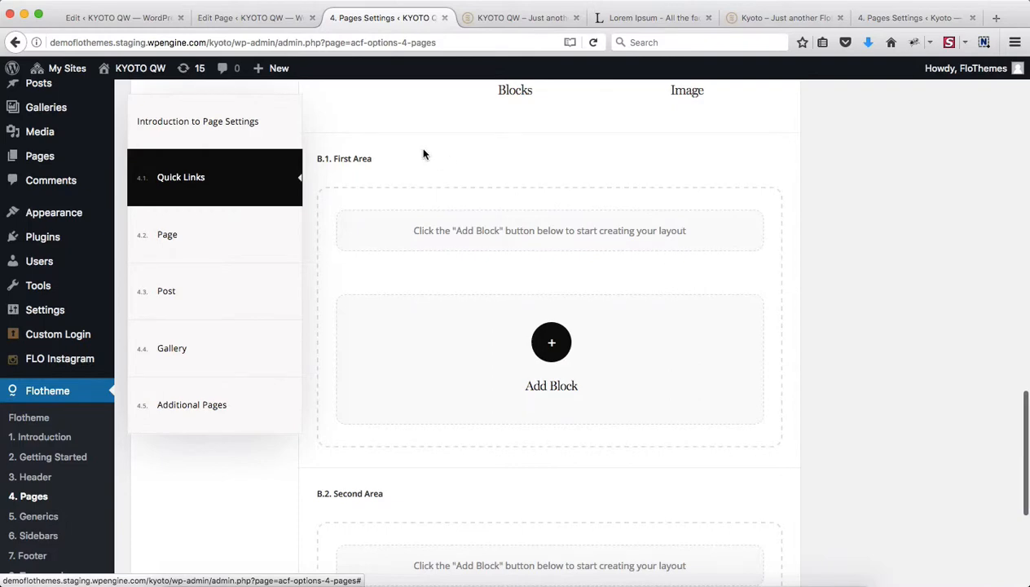
pyautogui.scroll(-1, 391, 252)
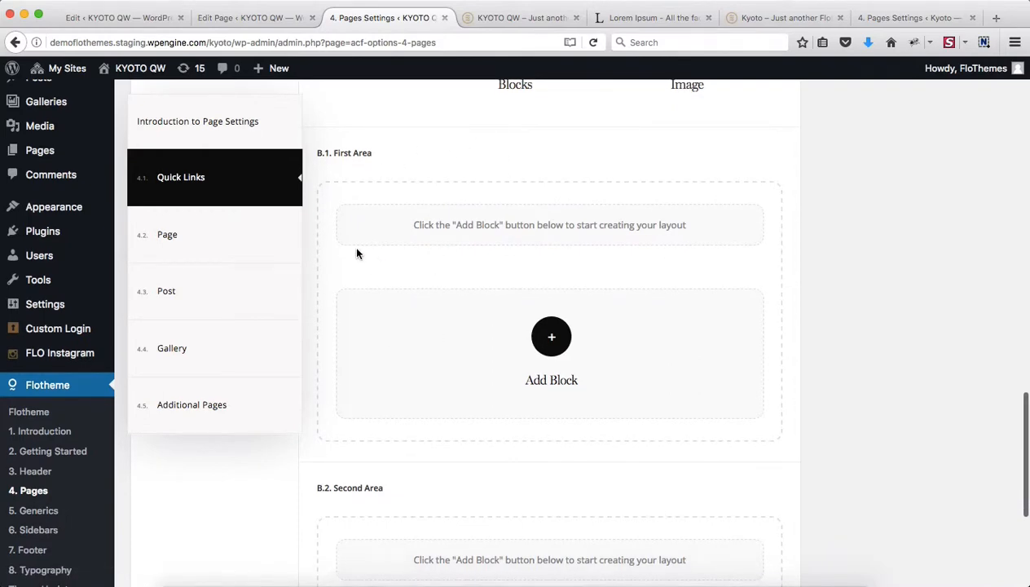
pyautogui.scroll(-8, 544, 341)
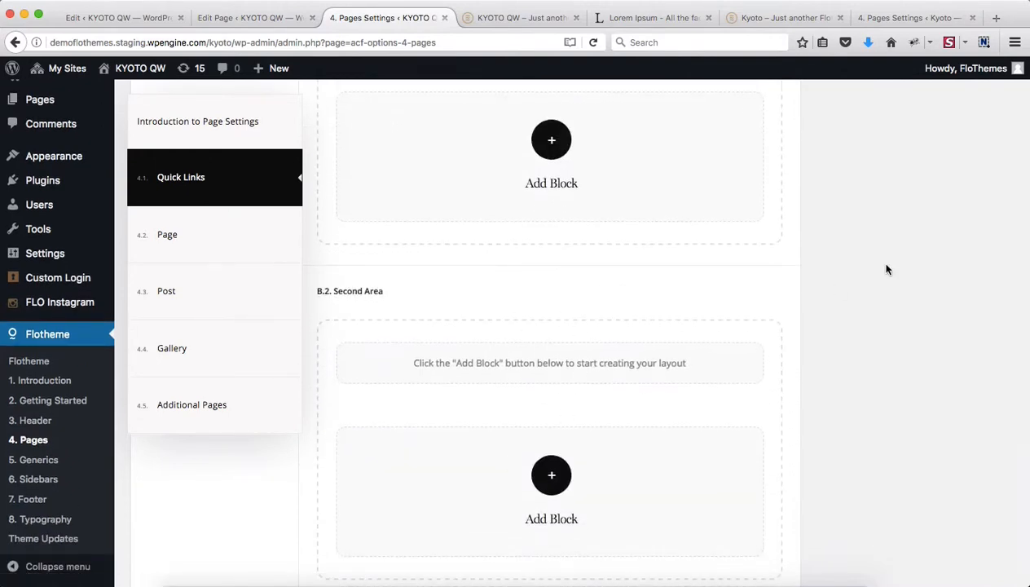
pyautogui.scroll(9, 887, 270)
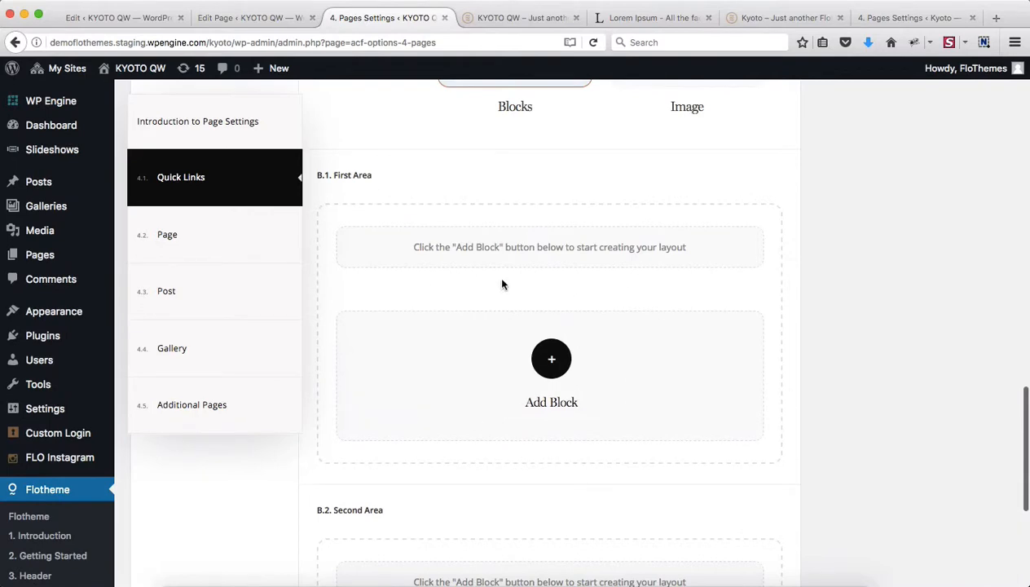
pyautogui.click(560, 364)
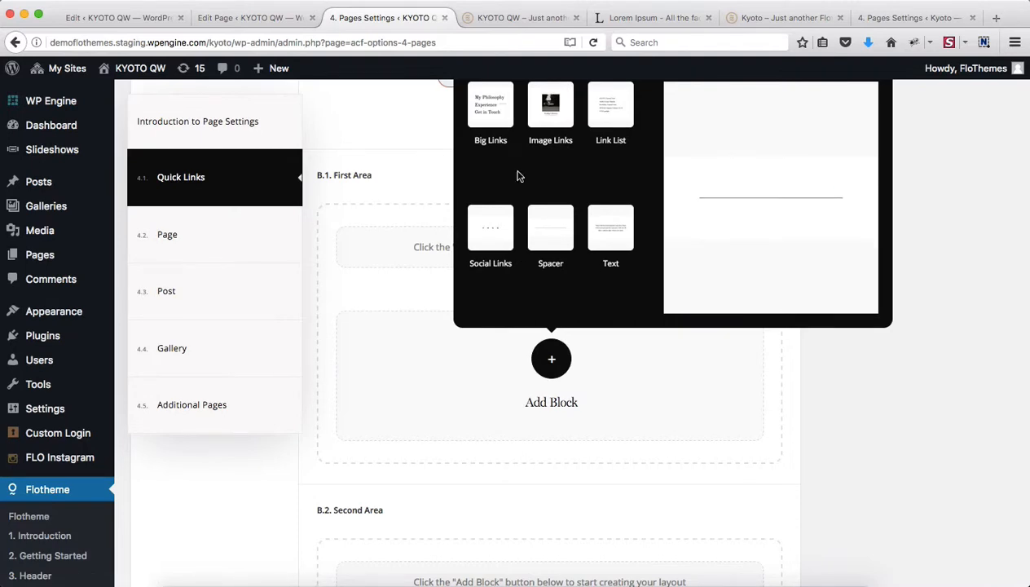
pyautogui.click(496, 107)
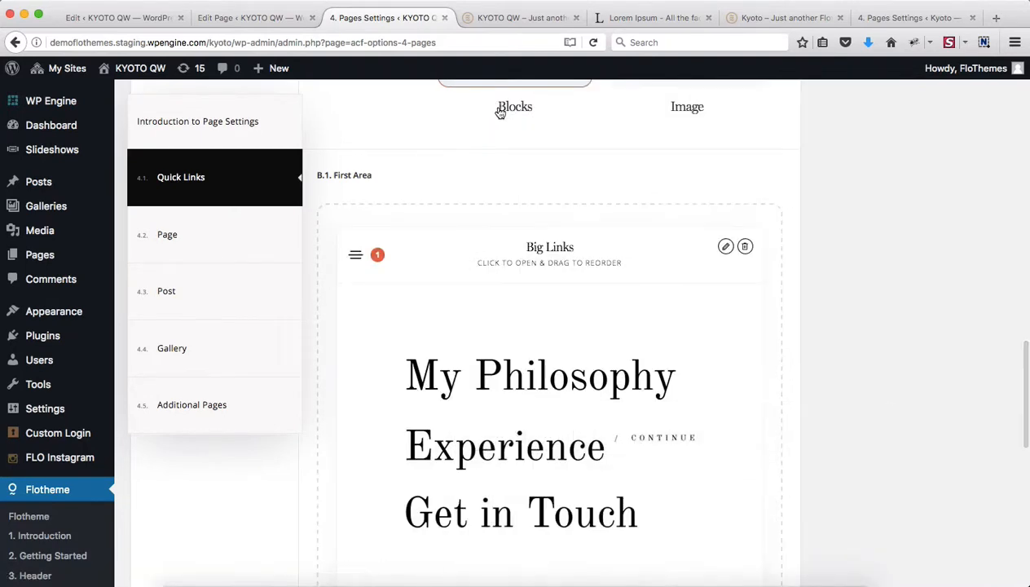
# Add three links to the Big Links block, keeping the placeholder titles and URLs
pyautogui.scroll(-5, 593, 292)
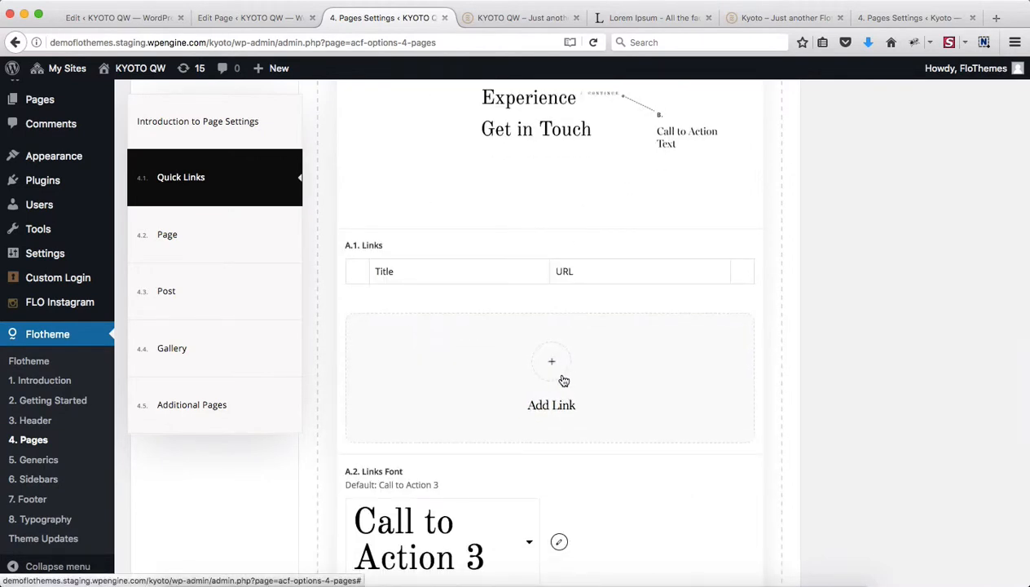
pyautogui.click(563, 381)
pyautogui.doubleClick(453, 316)
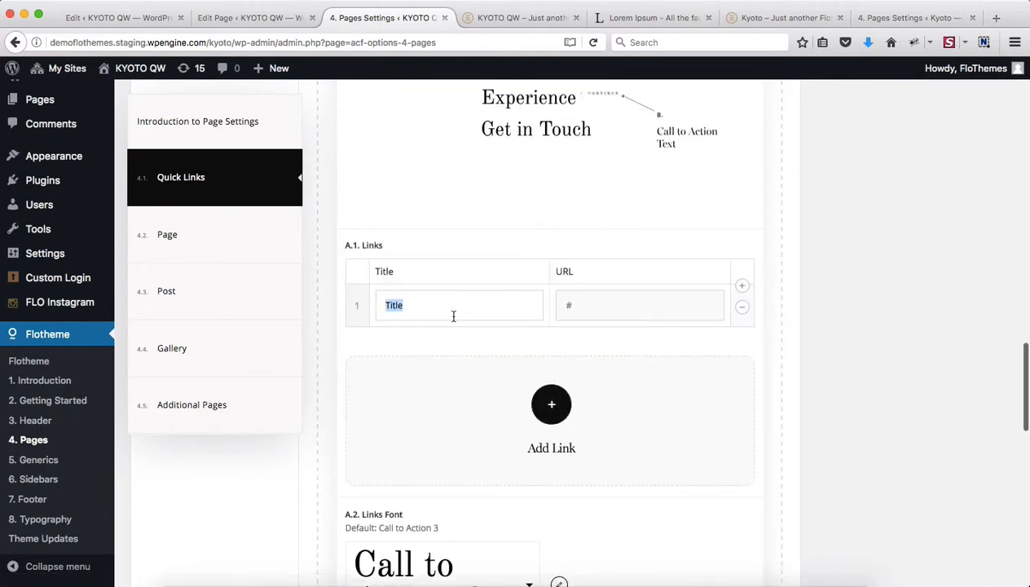
pyautogui.click(559, 404)
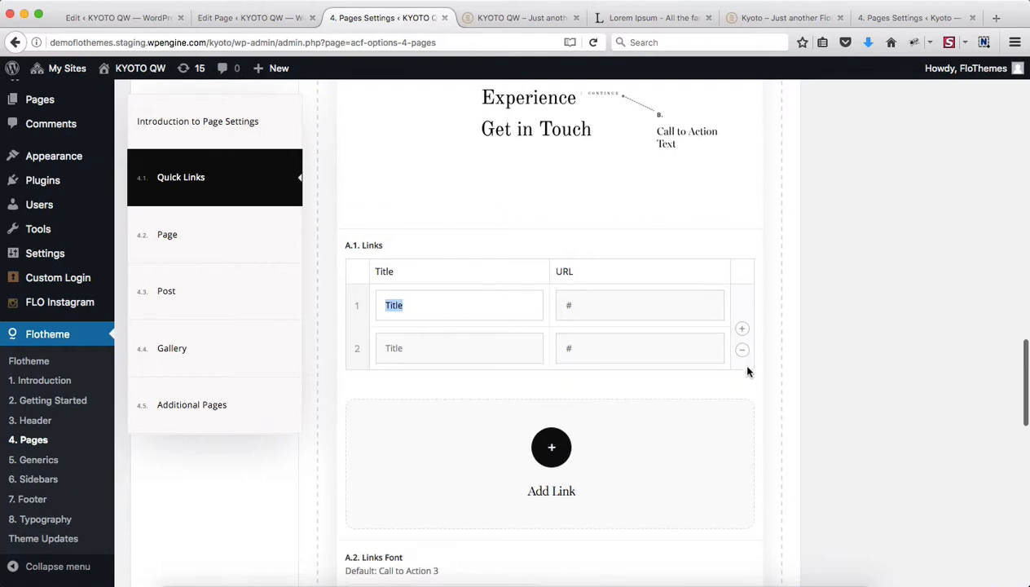
pyautogui.click(579, 457)
# Add a Text block below the Big Links block and fill it with the "Column 1" Lorem Ipsum paragraph
pyautogui.scroll(-10, 915, 350)
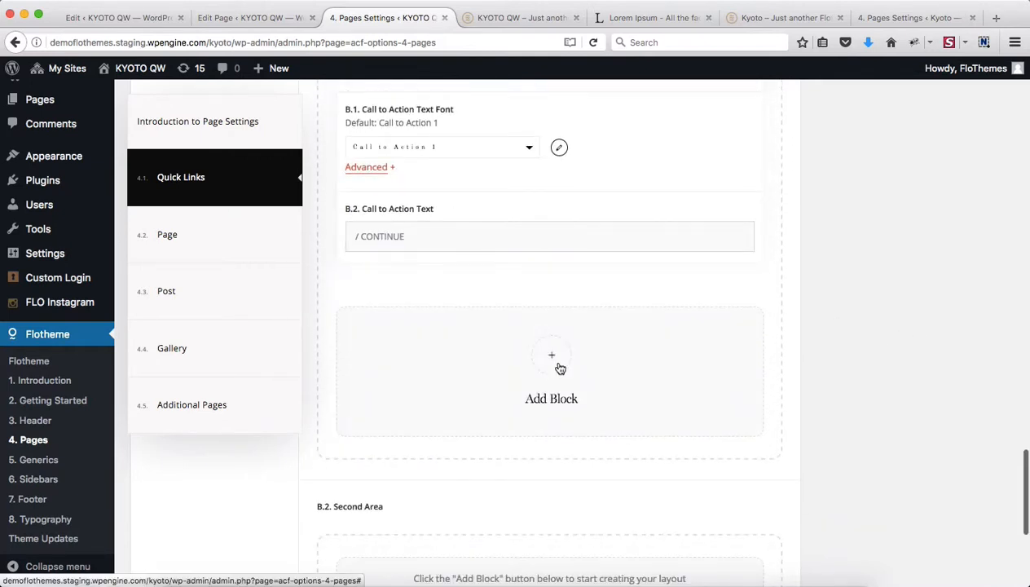
pyautogui.click(560, 368)
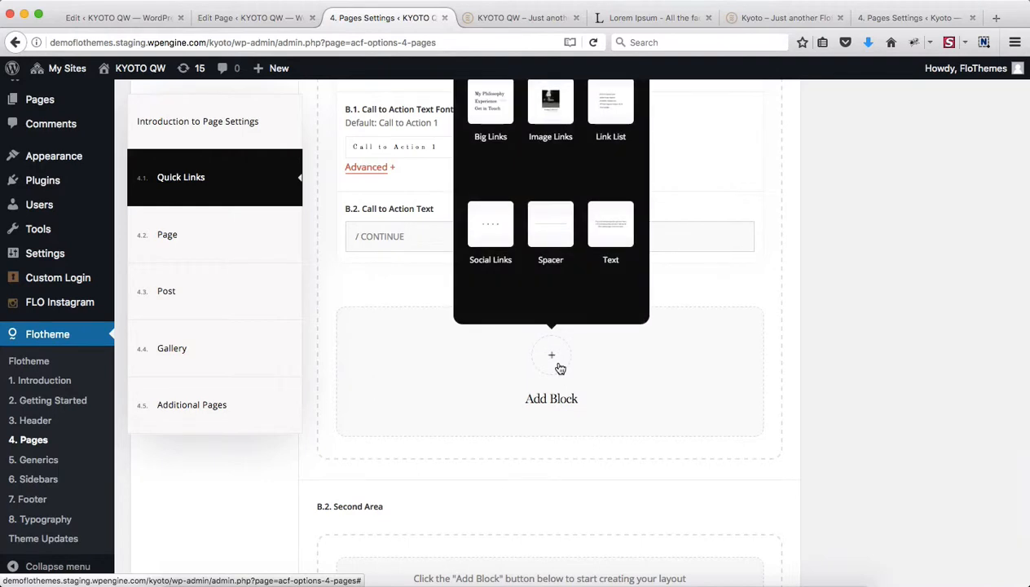
pyautogui.click(605, 232)
pyautogui.scroll(-5, 586, 387)
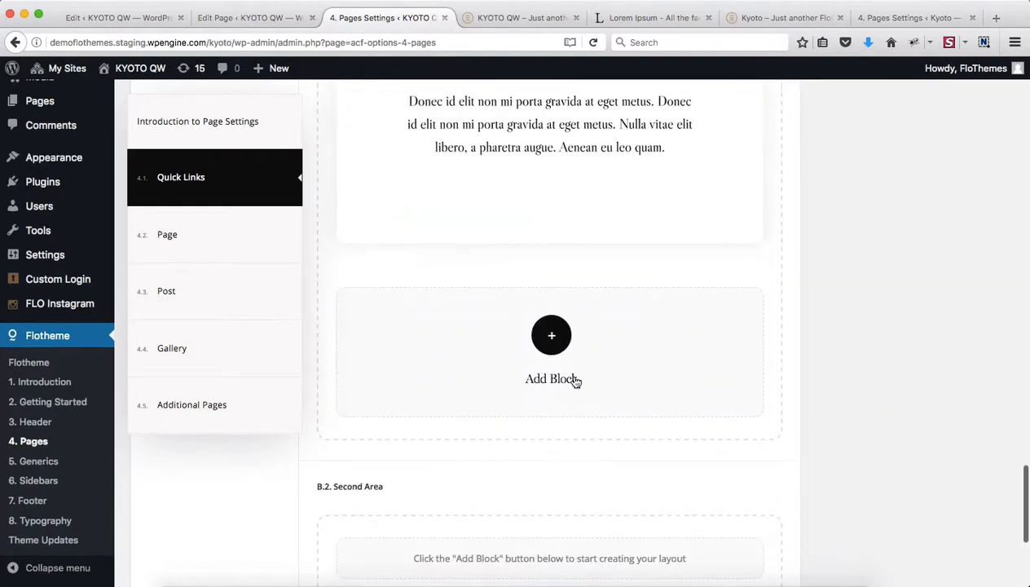
pyautogui.click(563, 127)
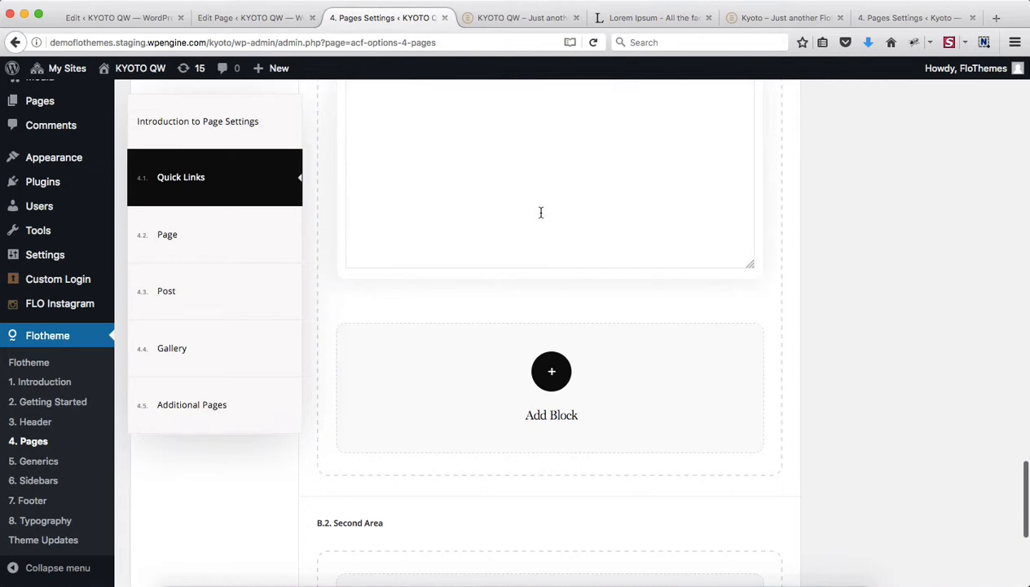
pyautogui.write("Lorem Ipsum is simply dummy text of the printing and typesetting industry. Lorem Ipsum has been the industry's standard dummy text ever since the 1500s, when an unknown printer took a galley of type and scrambled it to make a type specimen book. It has survived not only five centuries, but also the leap into electronic typesetting,")
# Add an Image Links block to the Second Area
pyautogui.scroll(-5, 733, 212)
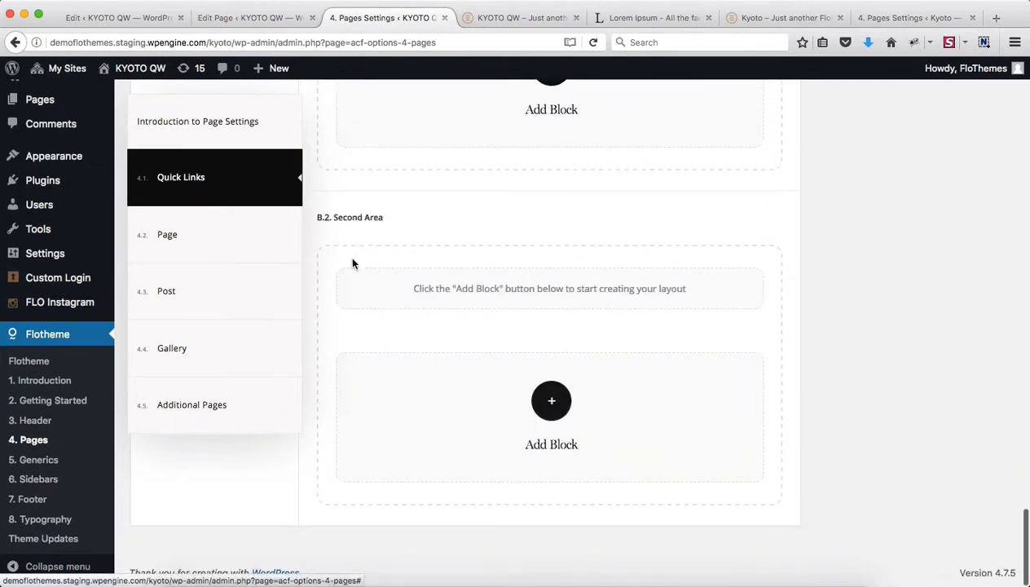
pyautogui.click(554, 405)
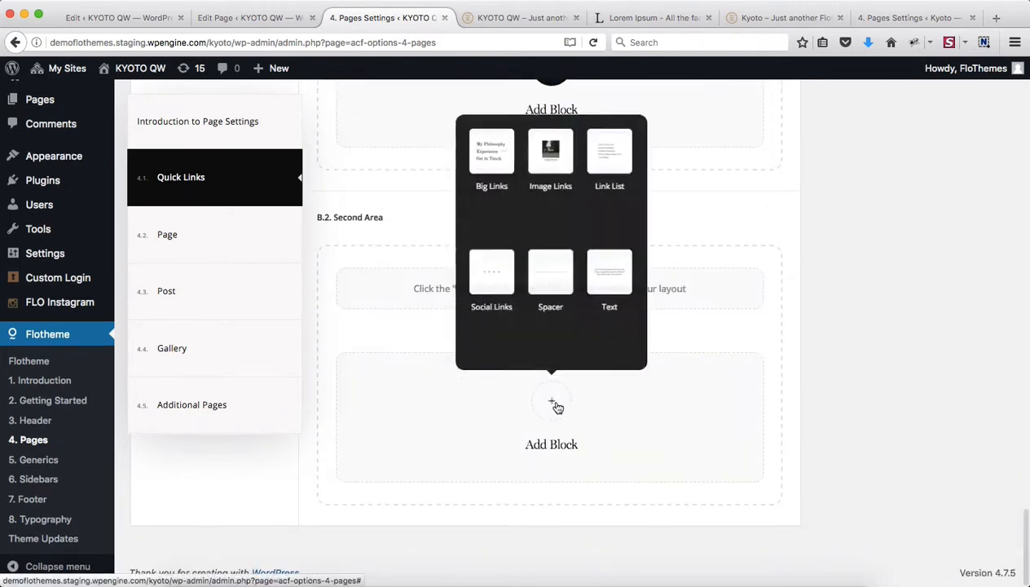
pyautogui.moveTo(552, 155)
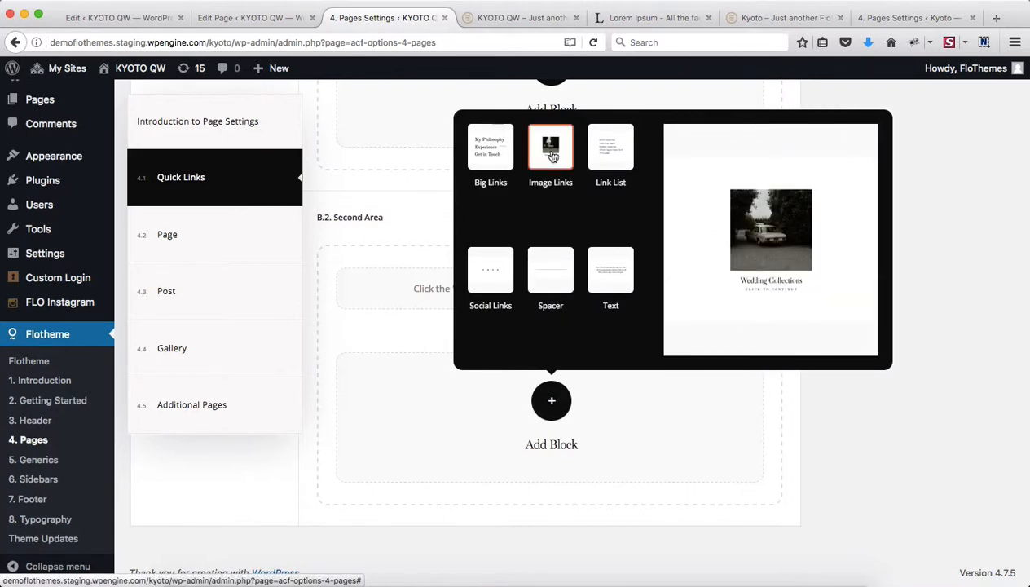
pyautogui.click(552, 155)
pyautogui.scroll(-2, 632, 353)
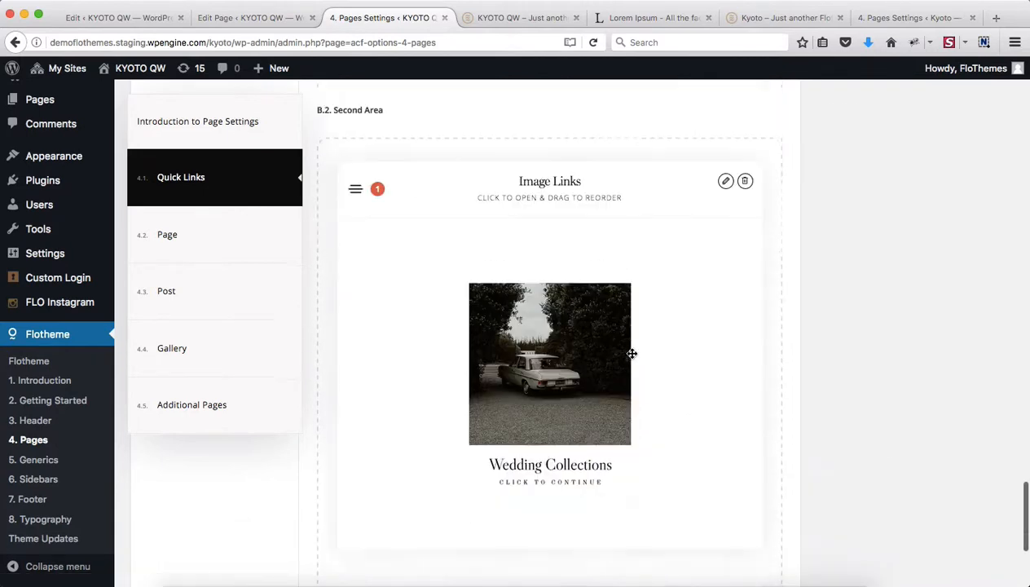
pyautogui.scroll(-3, 632, 353)
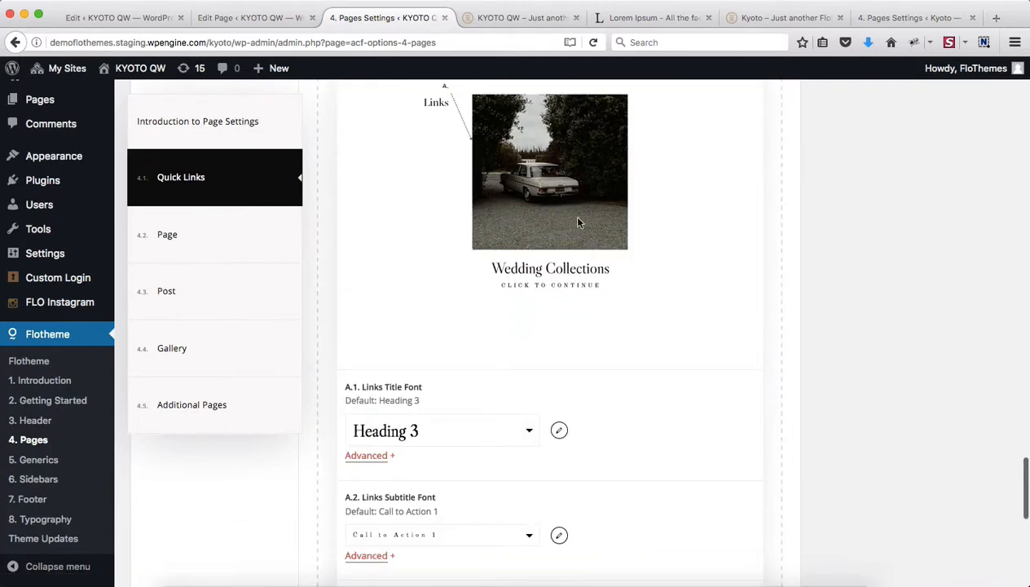
pyautogui.scroll(-5, 544, 336)
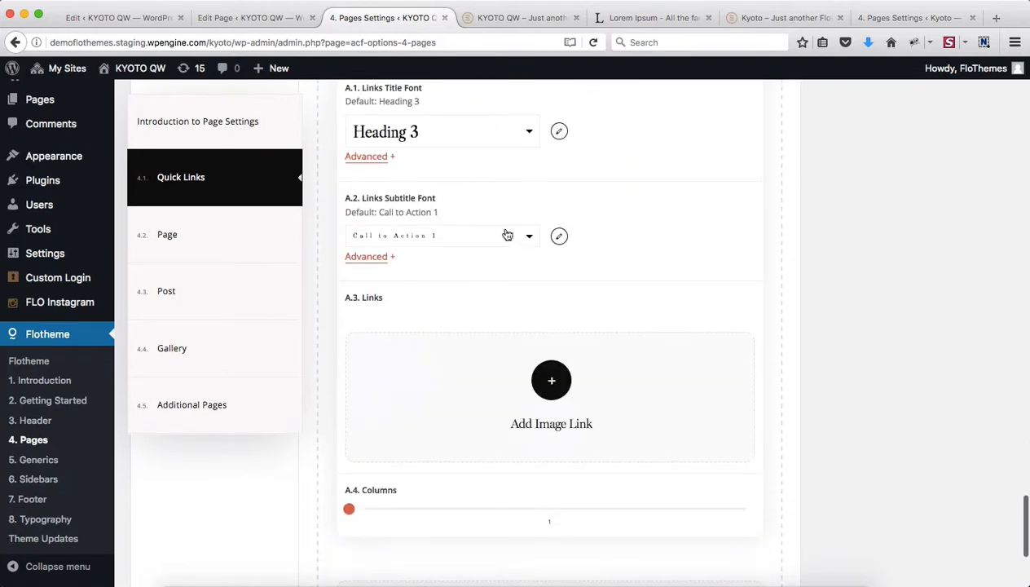
# Add an image link to the Image Links block using reception-5.jpg from the media library
pyautogui.click(548, 373)
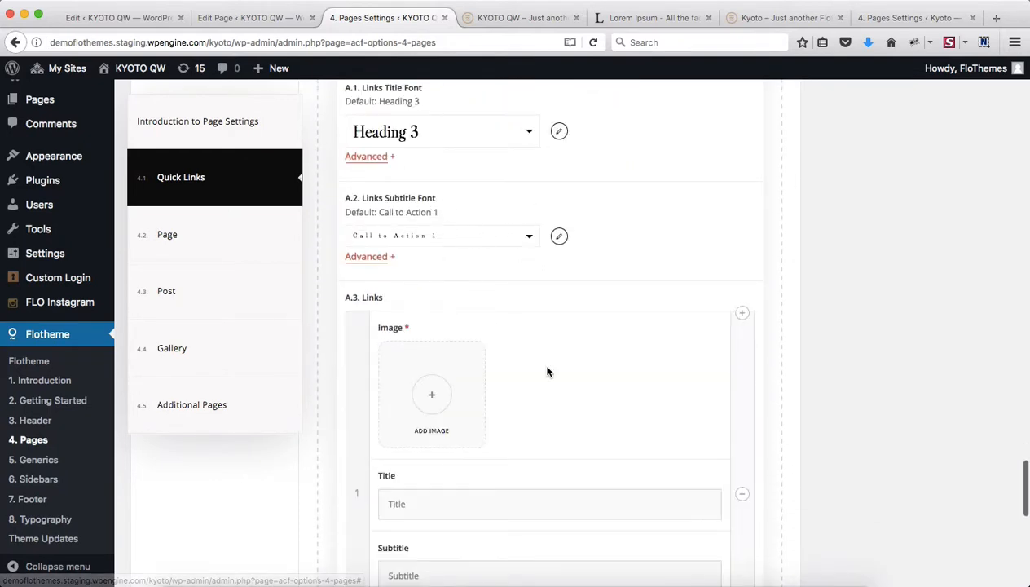
pyautogui.click(425, 395)
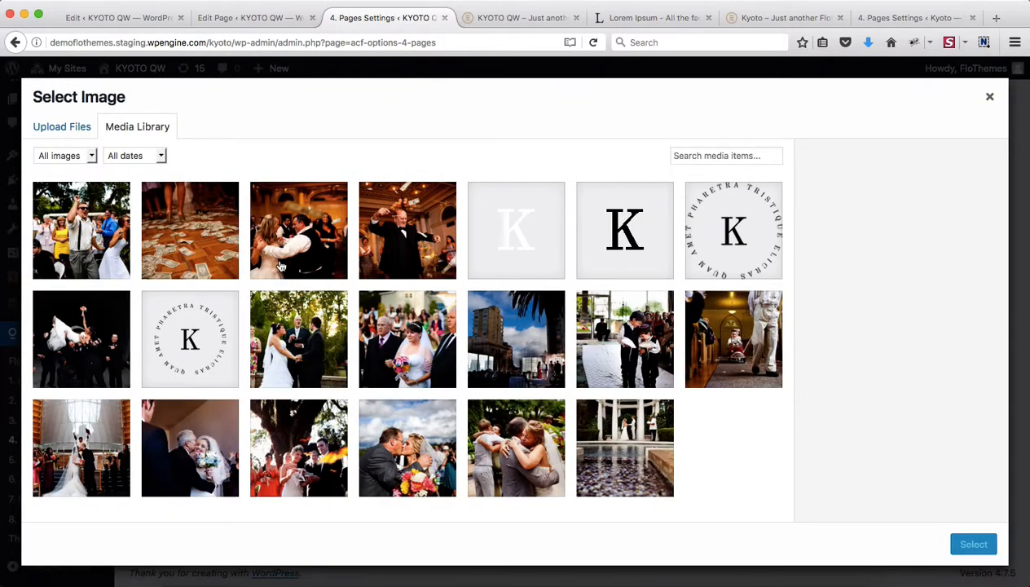
pyautogui.click(90, 231)
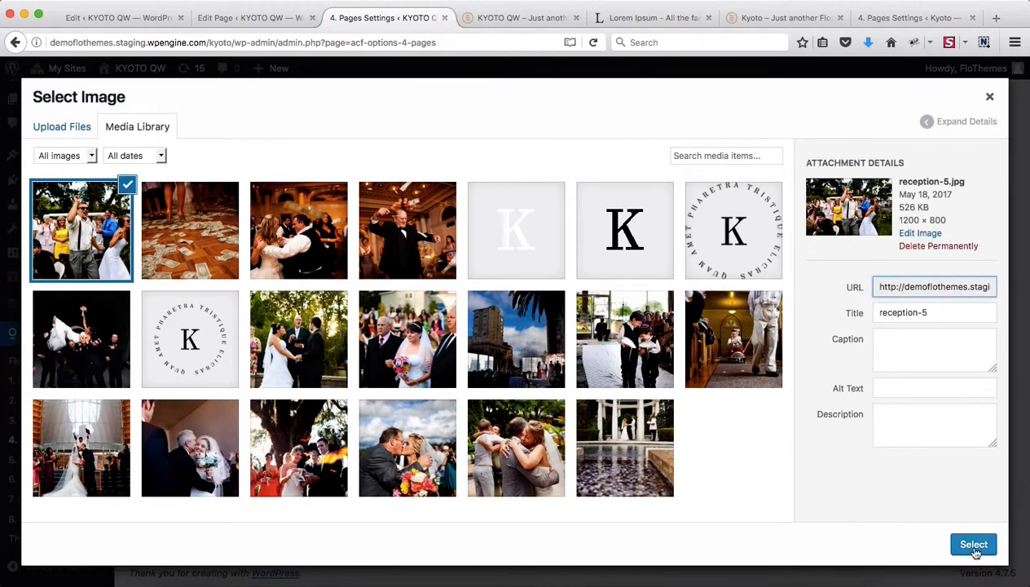
pyautogui.click(974, 544)
# Save the updated page settings, keeping the image link's placeholder text and a single column
pyautogui.scroll(-4, 672, 340)
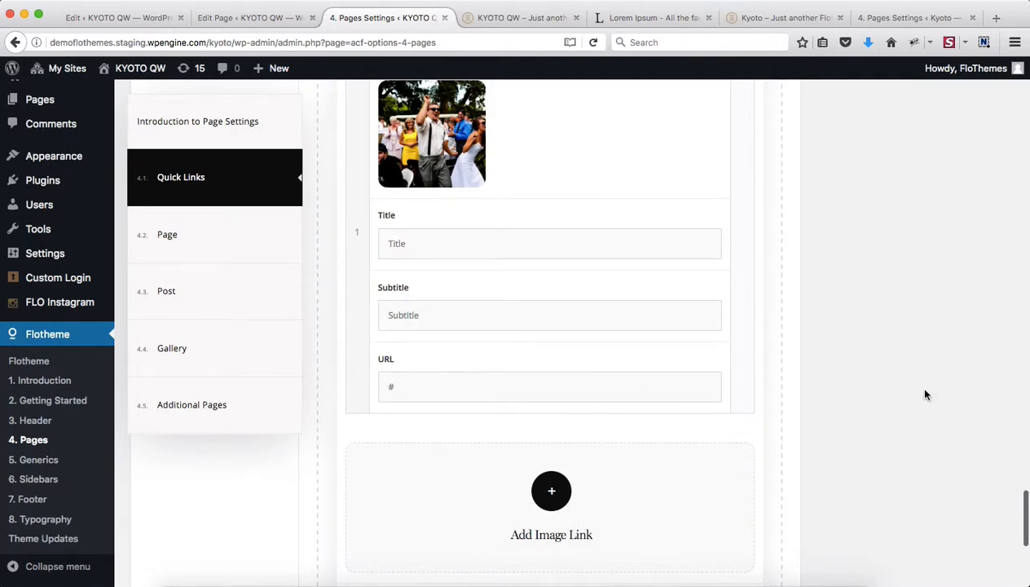
pyautogui.scroll(-5, 925, 395)
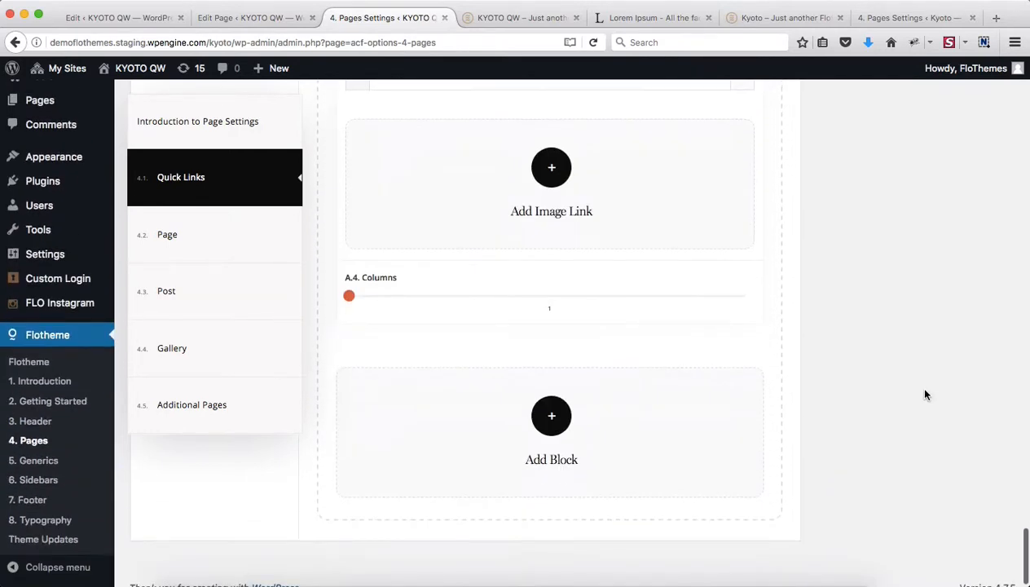
pyautogui.scroll(15, 902, 425)
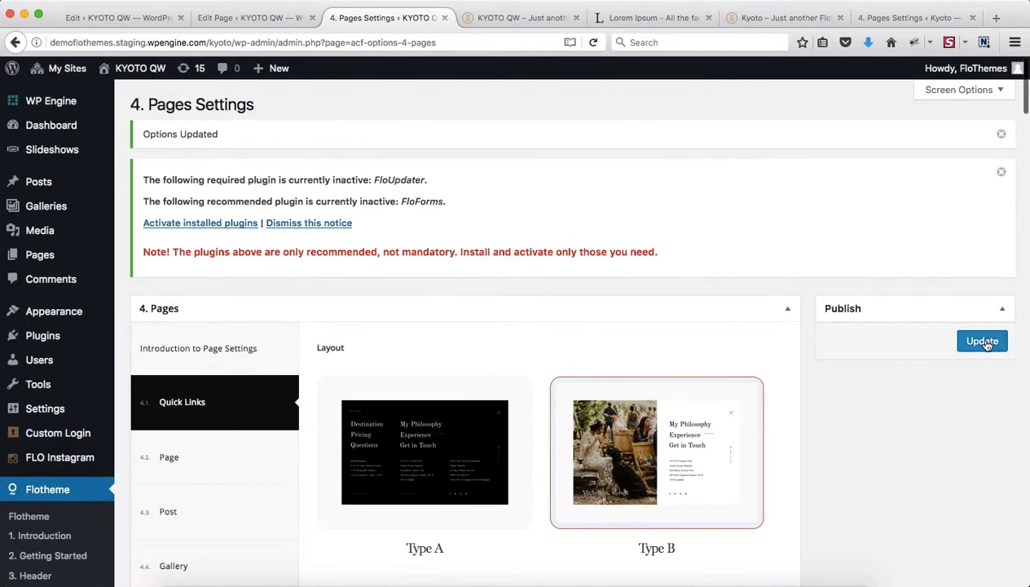
pyautogui.click(983, 342)
# Reload the site's front page and open the Quick Links overlay to check the two-area Type B layout
pyautogui.hotkey('ctrl', 'Tab')
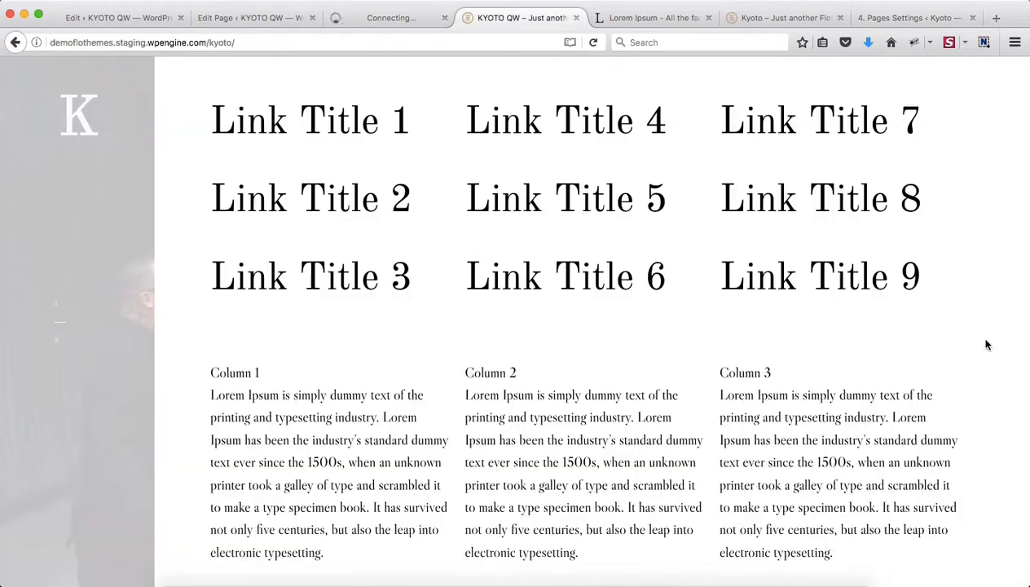
pyautogui.press('super+r')
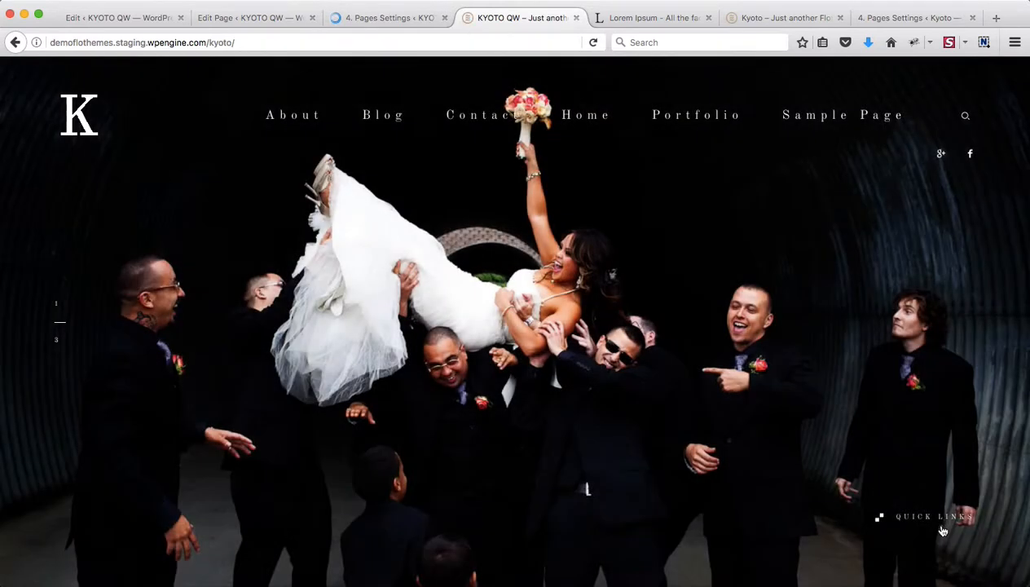
pyautogui.click(930, 522)
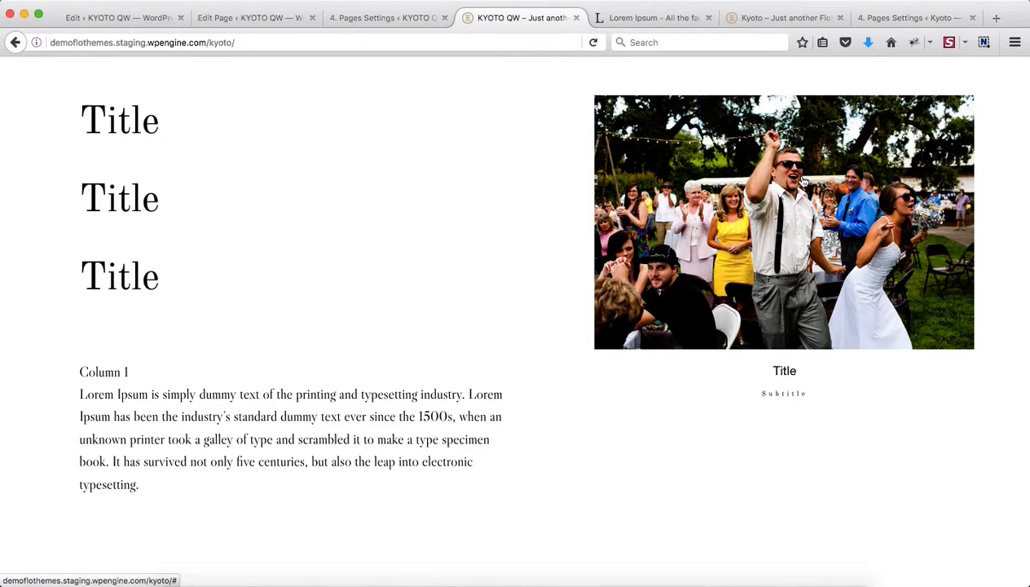
# Return to the page settings and set the First Area Style to Image
pyautogui.hotkey('ctrl', 'shift', 'Tab')
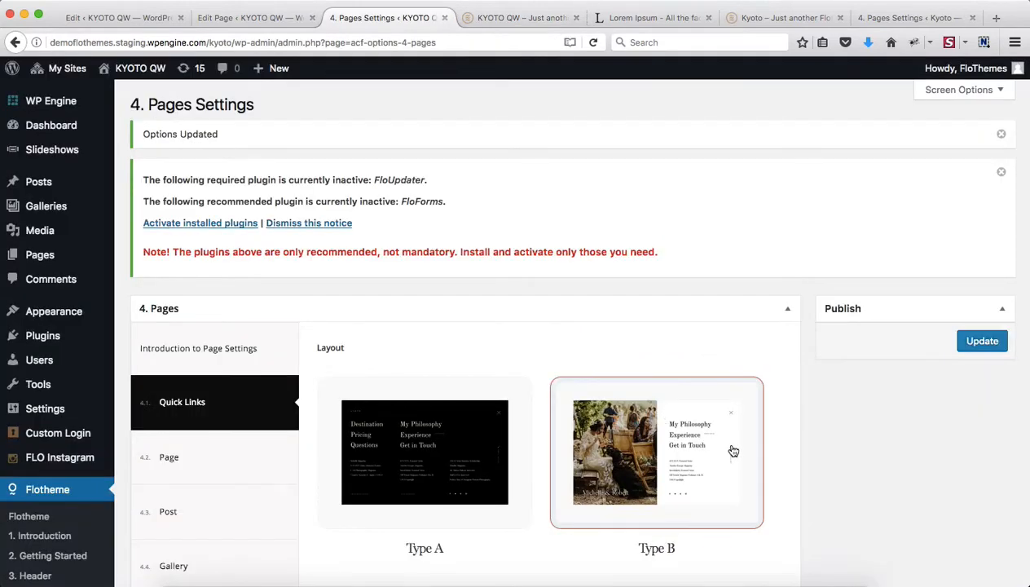
pyautogui.scroll(-5, 733, 450)
pyautogui.scroll(1, 775, 294)
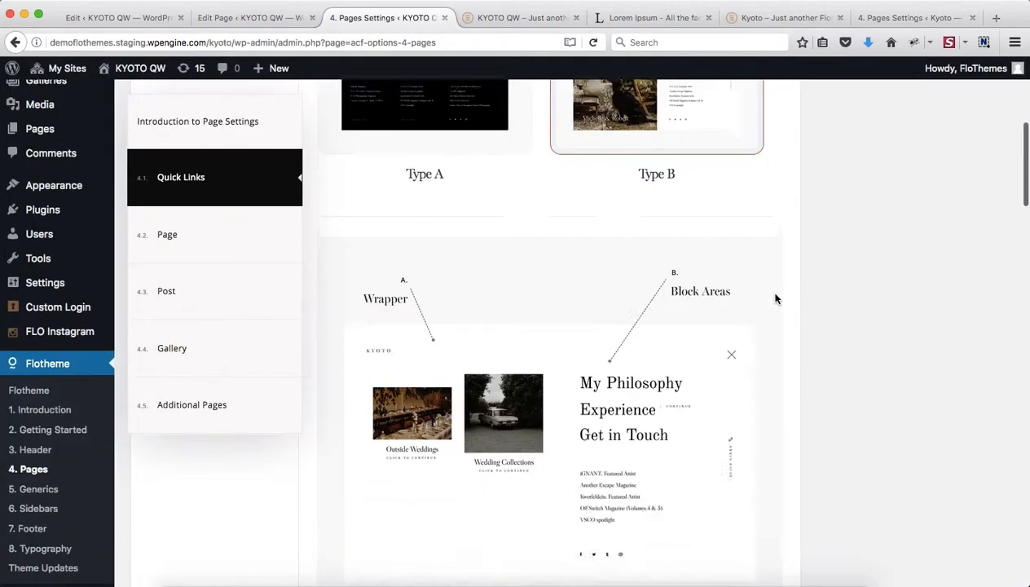
pyautogui.scroll(-3, 775, 294)
pyautogui.scroll(-5, 775, 299)
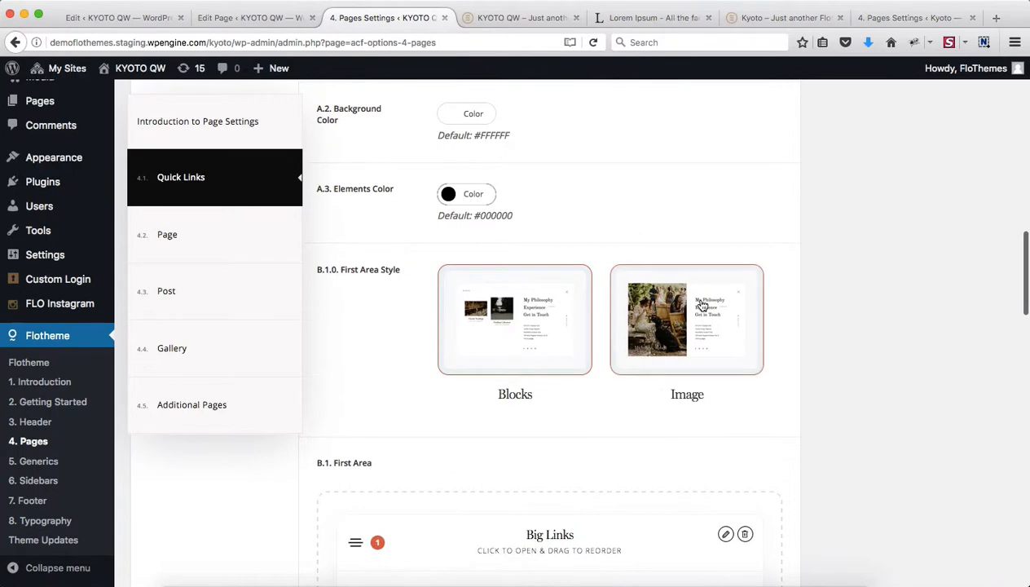
pyautogui.click(702, 305)
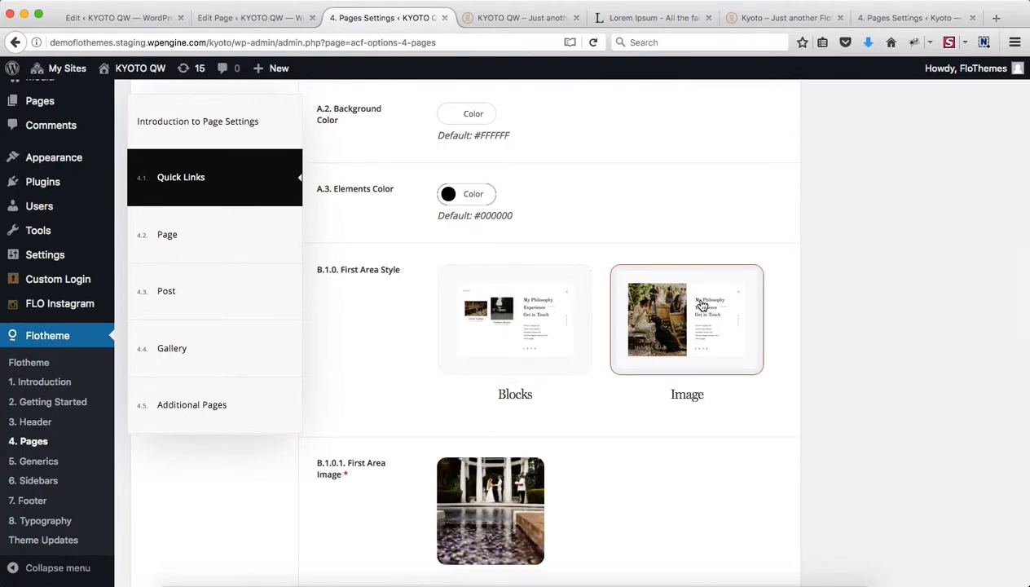
# Switch to the Kyoto demo site and open its Quick Links overlay to examine the image-style First Area
pyautogui.hotkey('ctrl', 'Tab')
pyautogui.hotkey('ctrl', 'Tab')
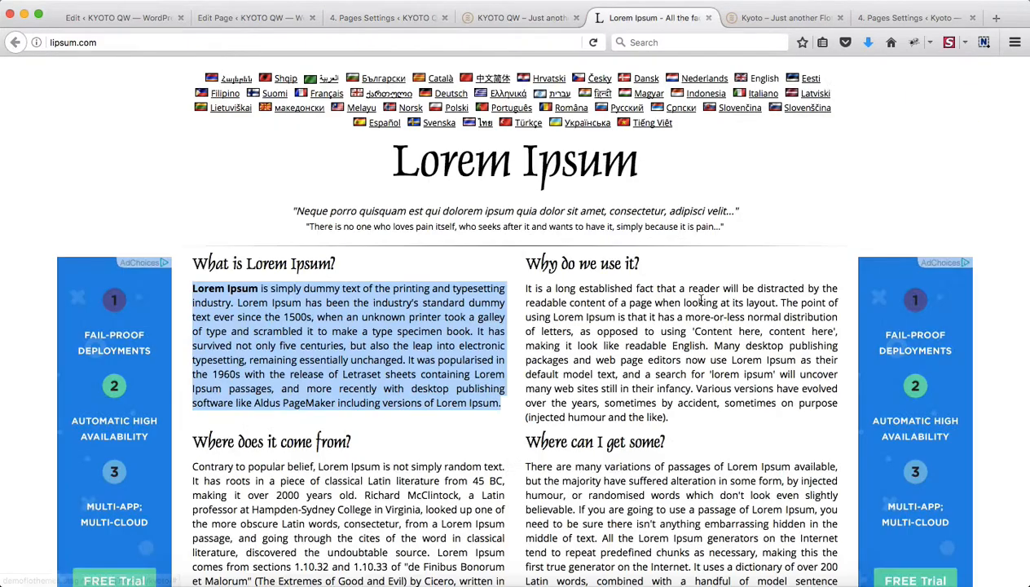
pyautogui.hotkey('ctrl', 'Tab')
pyautogui.click(941, 522)
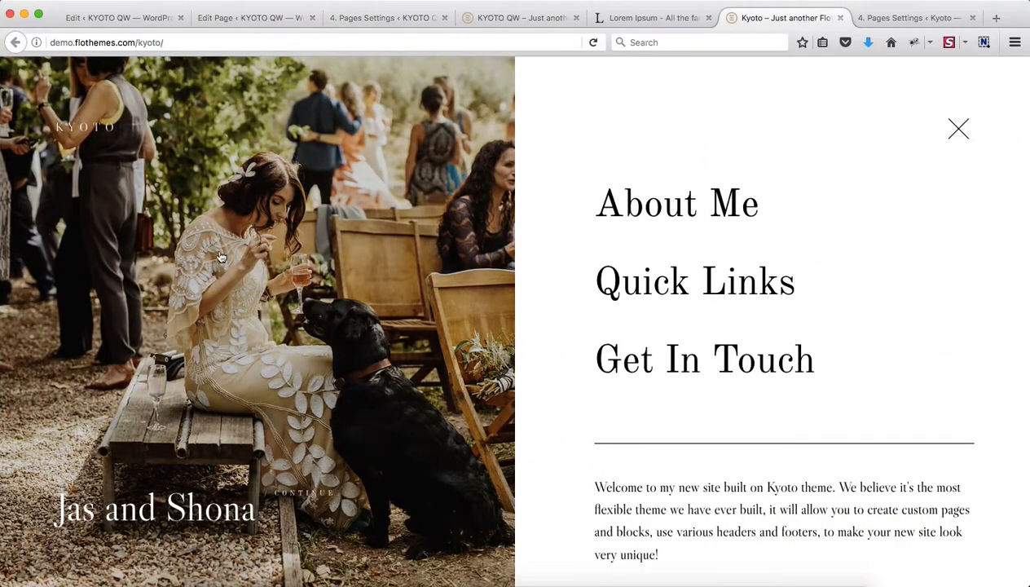
pyautogui.scroll(-2, 717, 196)
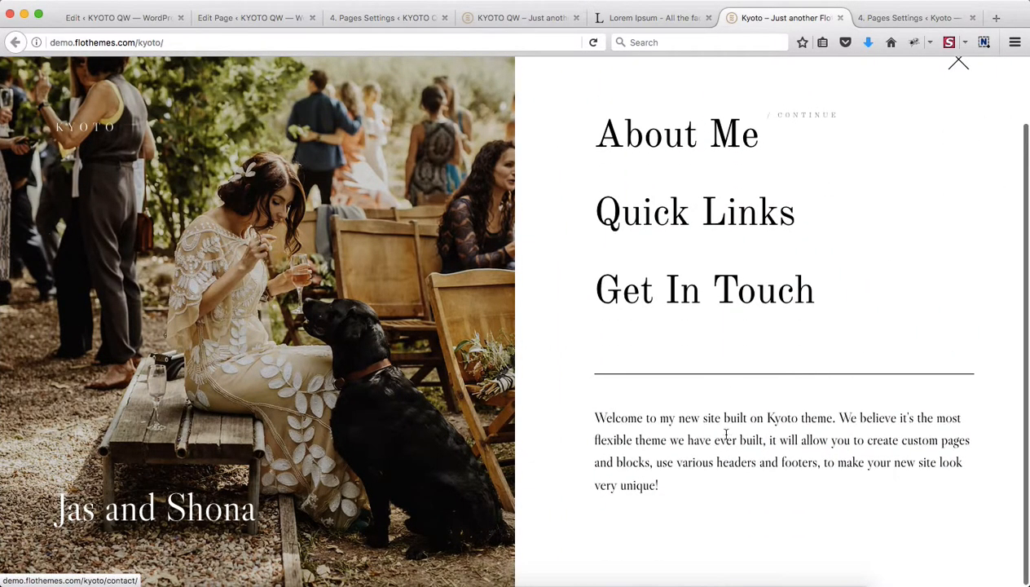
# Examine the second area of the demo overlay, including its big links, divider line and welcome paragraph
pyautogui.scroll(2, 729, 434)
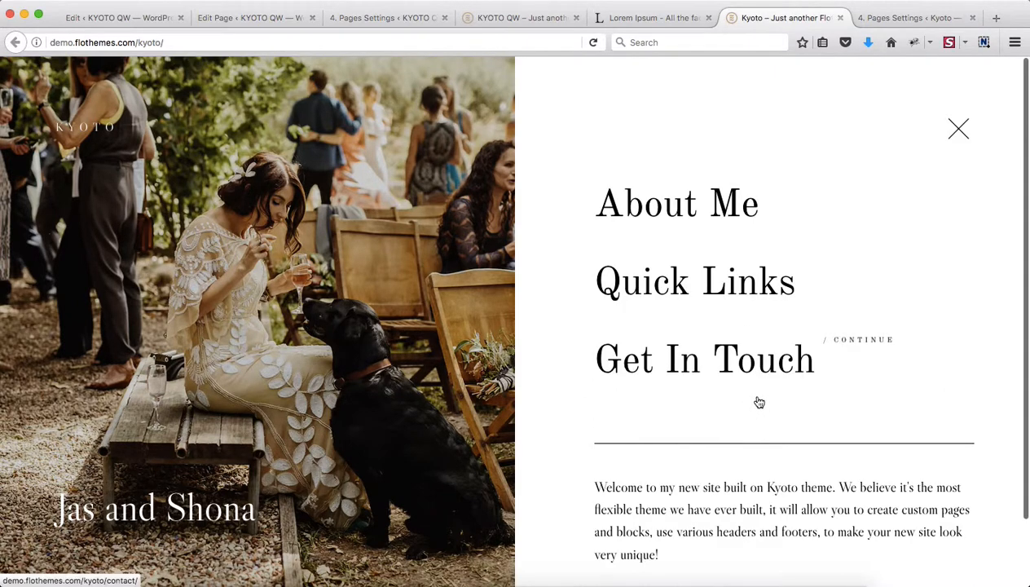
pyautogui.scroll(-2, 767, 291)
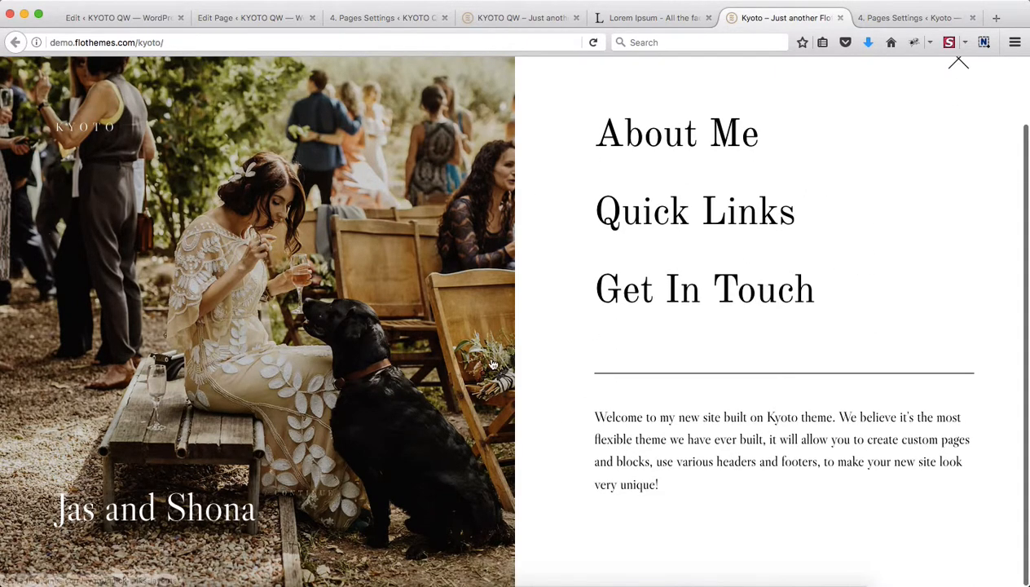
pyautogui.tripleClick(695, 448)
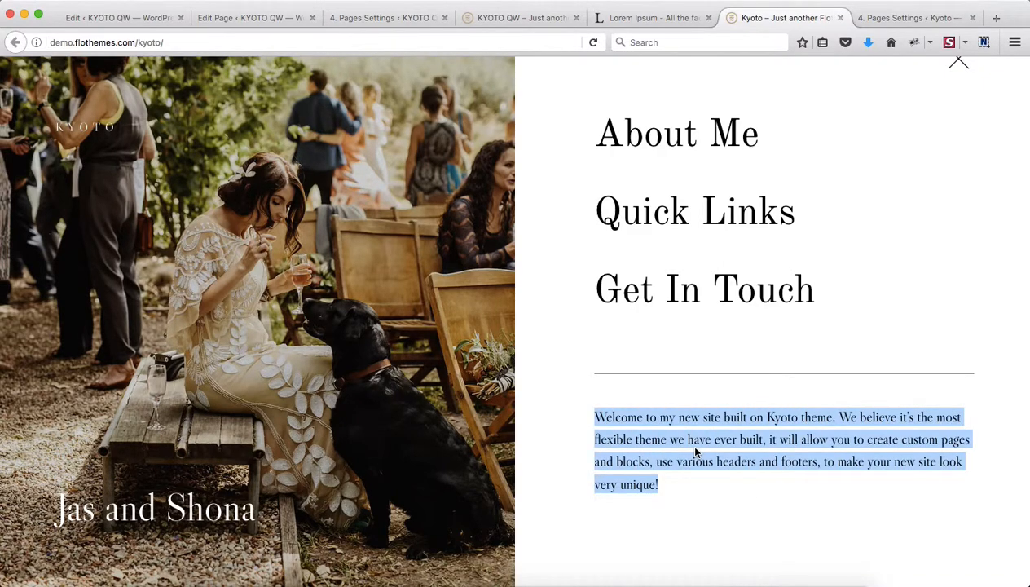
# Return to the page settings and replace the First Area Image with ceremony-4.jpg from the media library
pyautogui.hotkey('ctrl', 'shift', 'Tab')
pyautogui.hotkey('ctrl', 'shift', 'Tab')
pyautogui.hotkey('ctrl', 'shift', 'Tab')
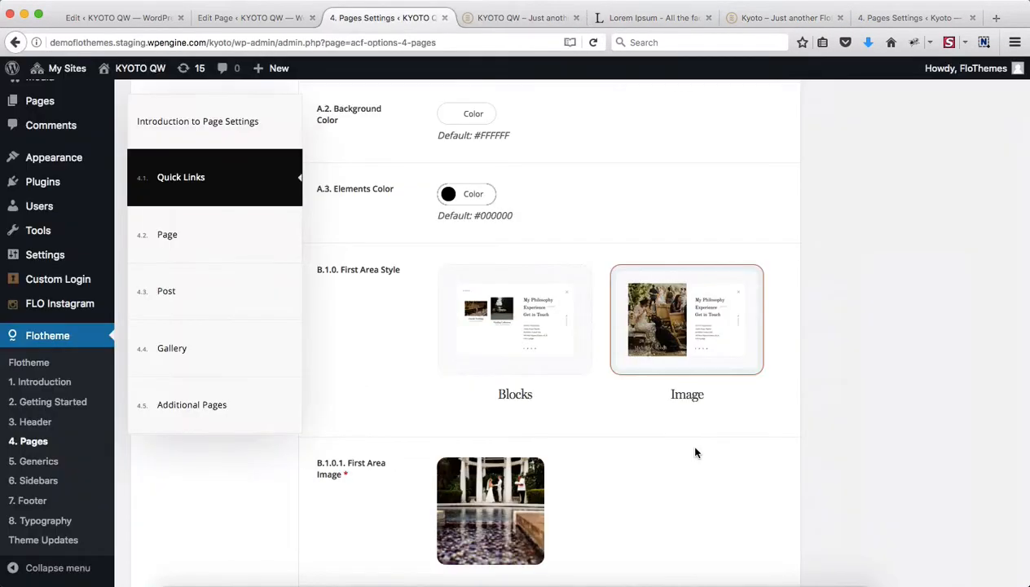
pyautogui.scroll(-4, 838, 403)
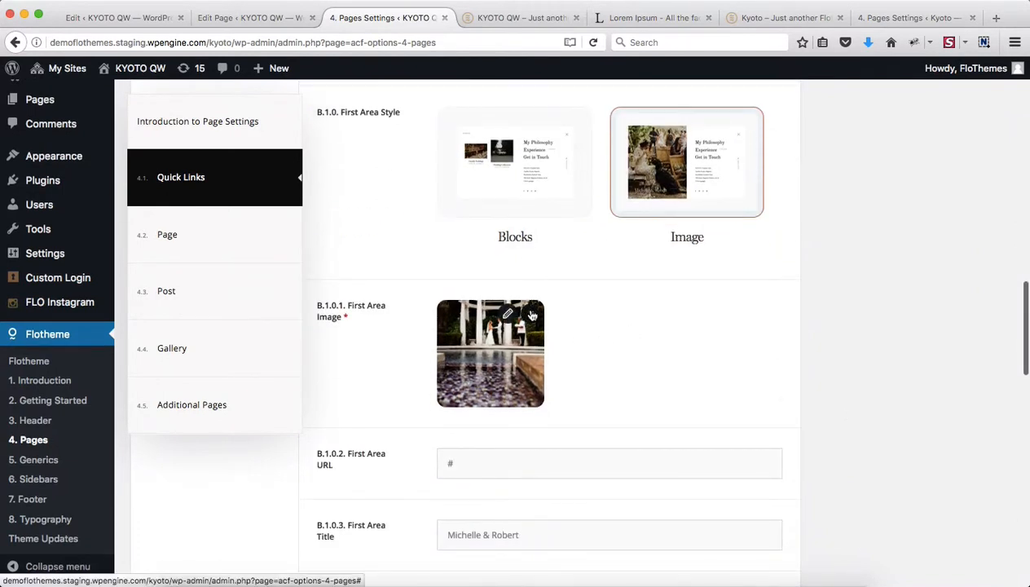
pyautogui.click(531, 316)
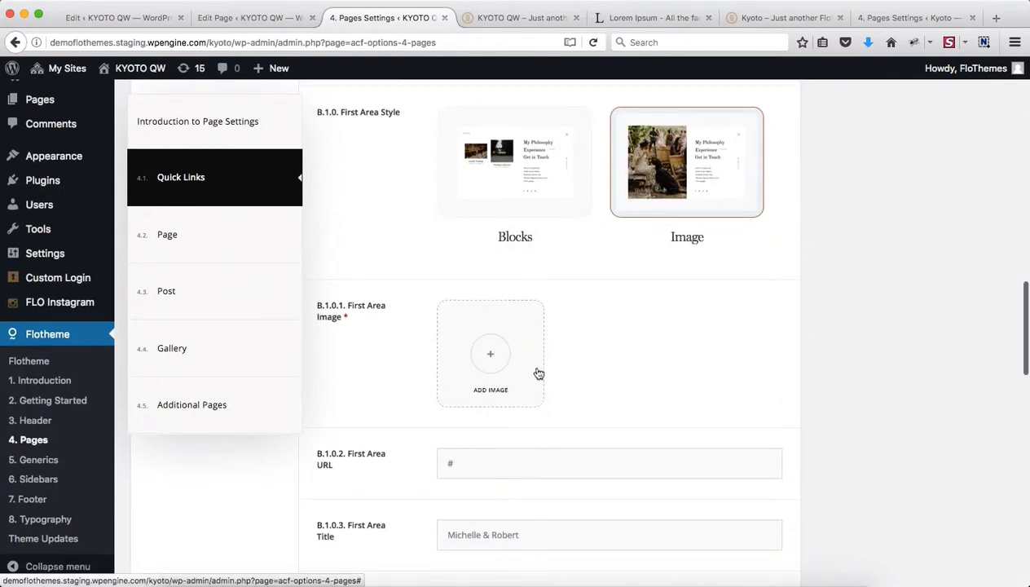
pyautogui.click(492, 359)
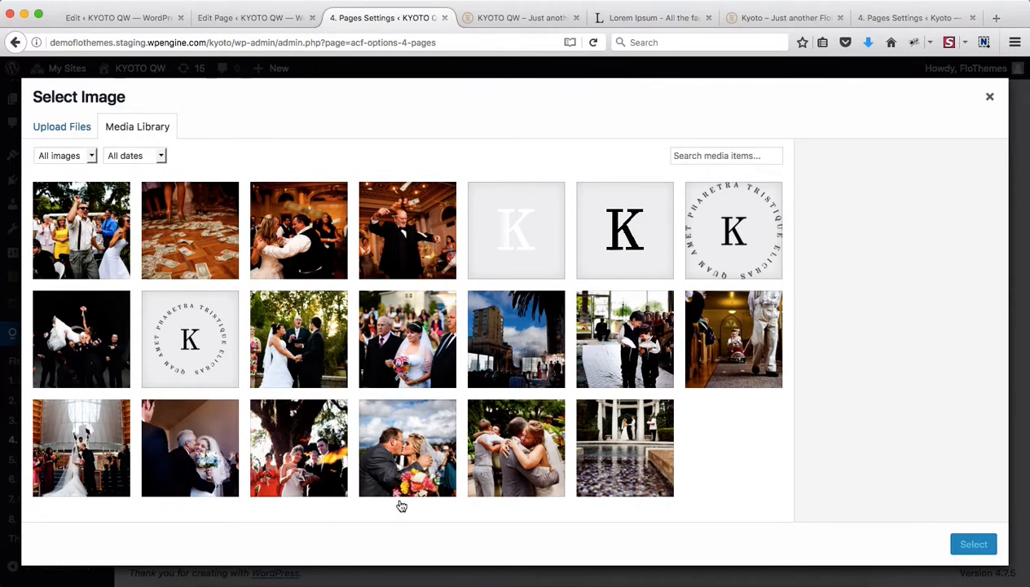
pyautogui.click(410, 465)
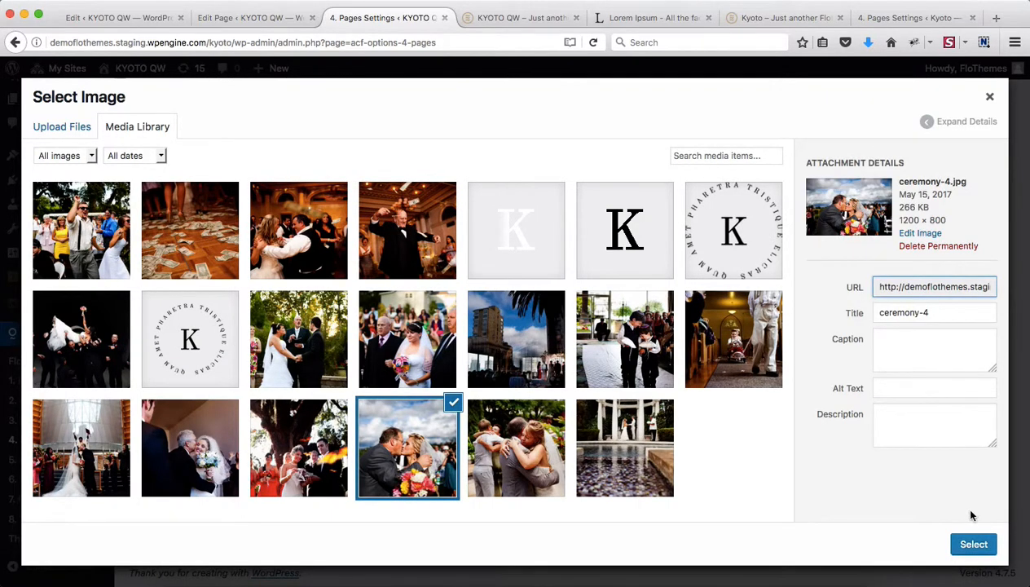
pyautogui.click(972, 544)
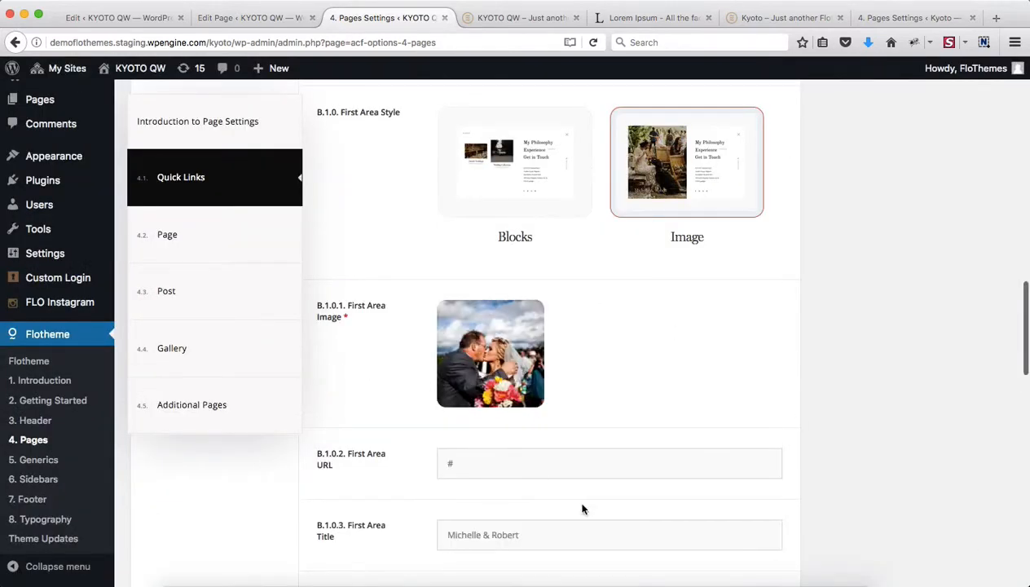
# Review the First Area's URL, title, title color, title font and call to action text and font settings
pyautogui.scroll(-2, 642, 416)
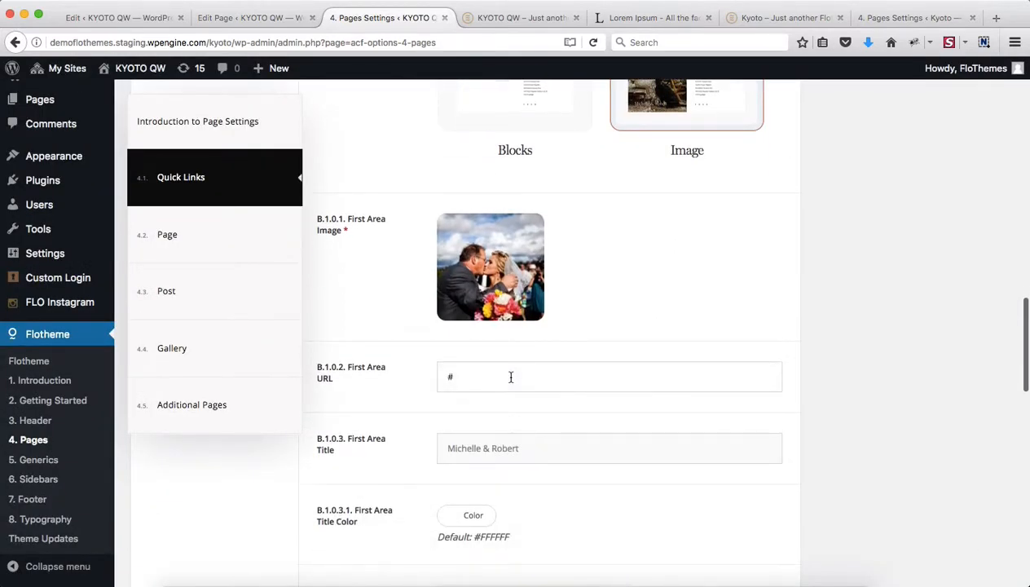
pyautogui.scroll(-2, 510, 376)
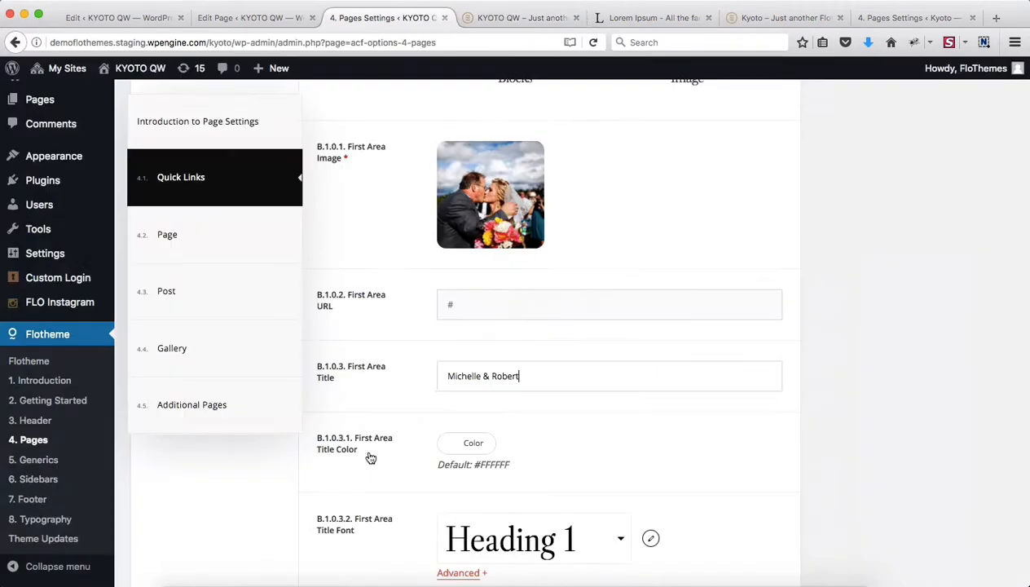
pyautogui.scroll(-5, 643, 336)
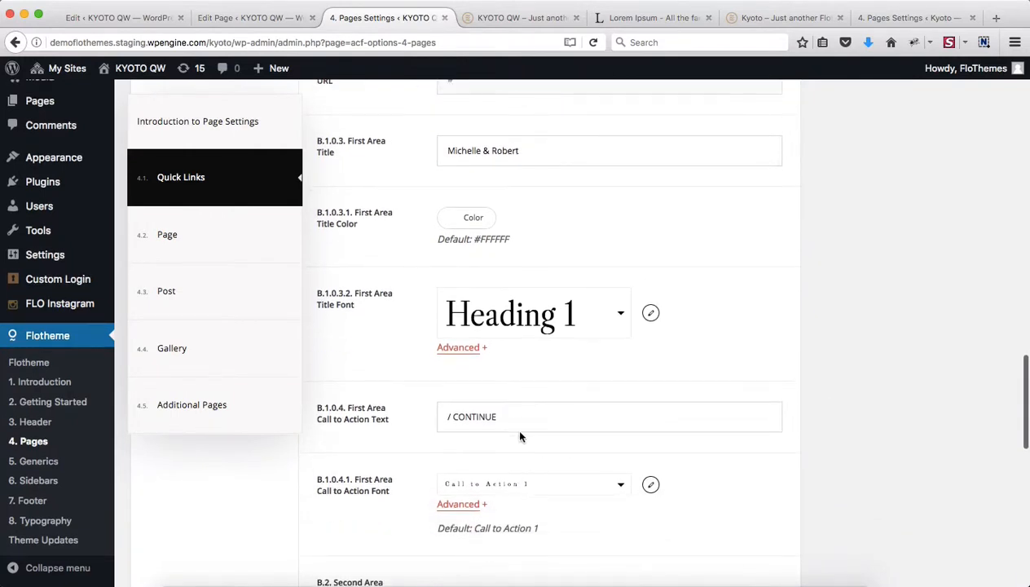
pyautogui.hotkey('alt', 'shift', 'Left')
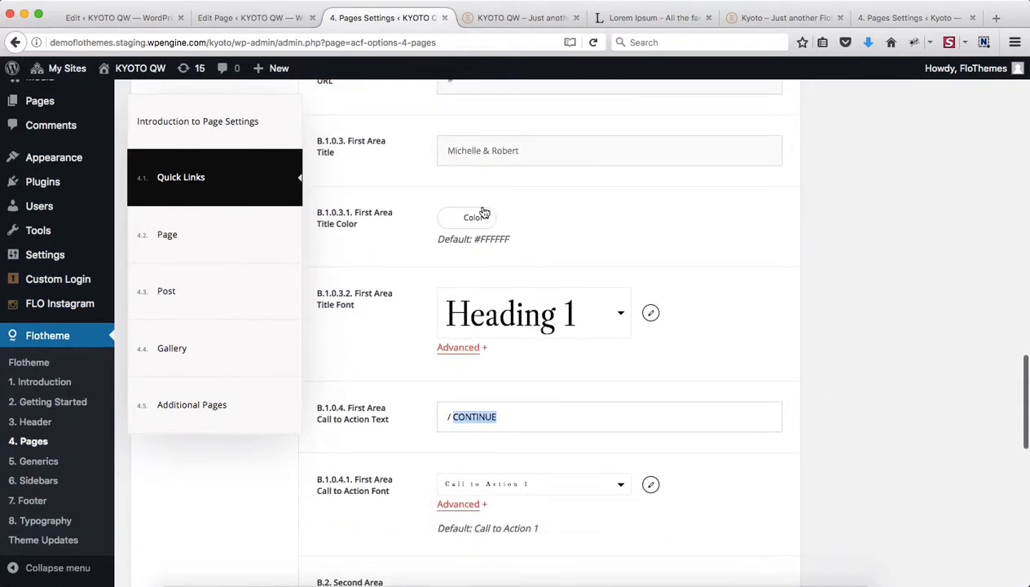
pyautogui.scroll(-3, 578, 350)
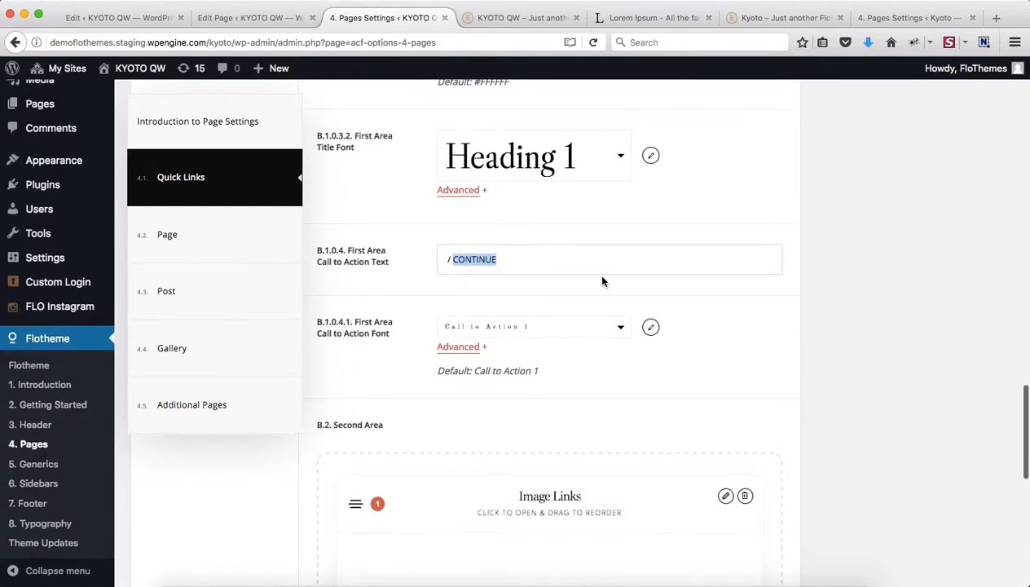
pyautogui.scroll(-2, 755, 287)
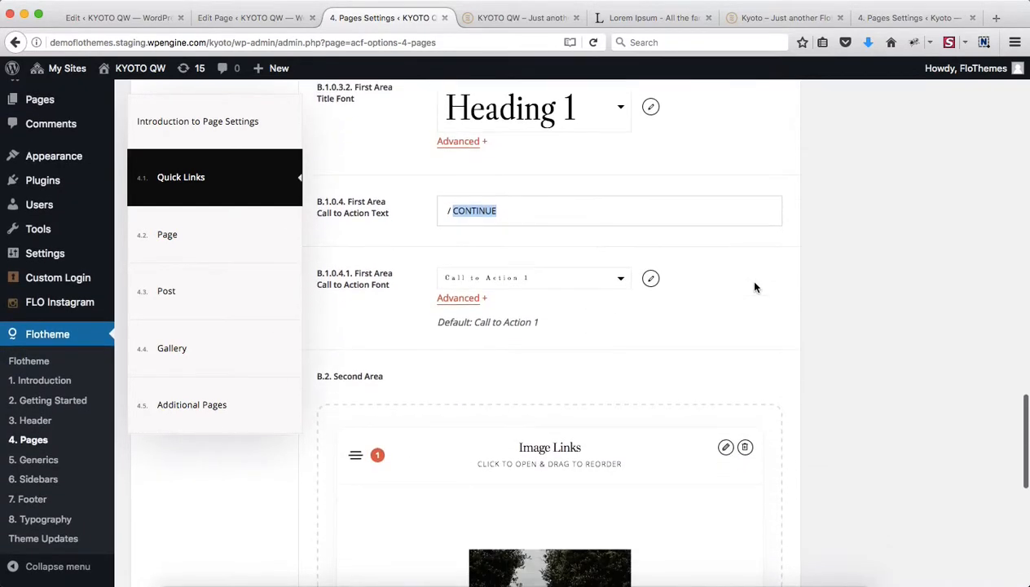
# Replace the Second Area's Image Links block with a Big Links block
pyautogui.scroll(-4, 755, 287)
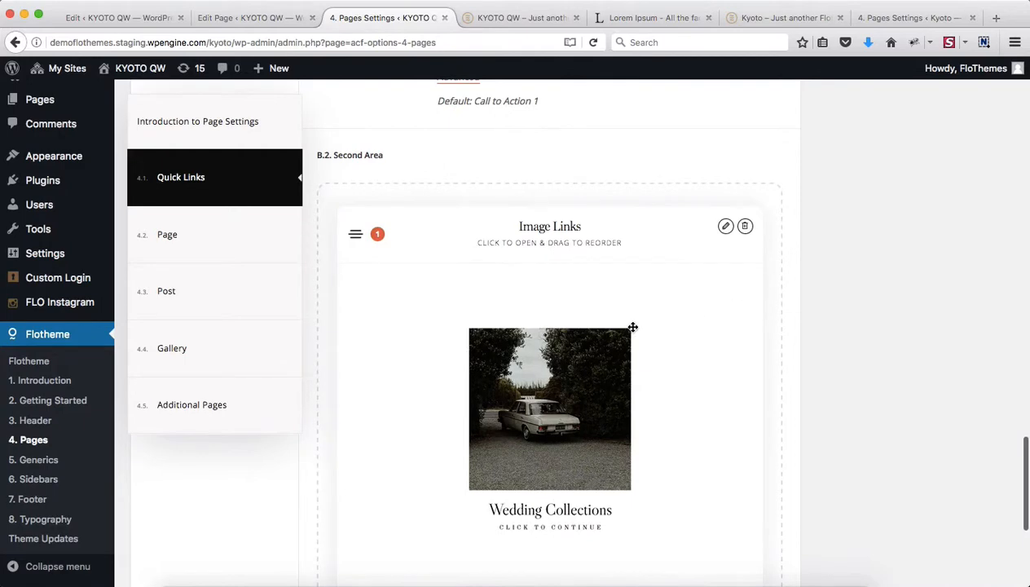
pyautogui.click(745, 229)
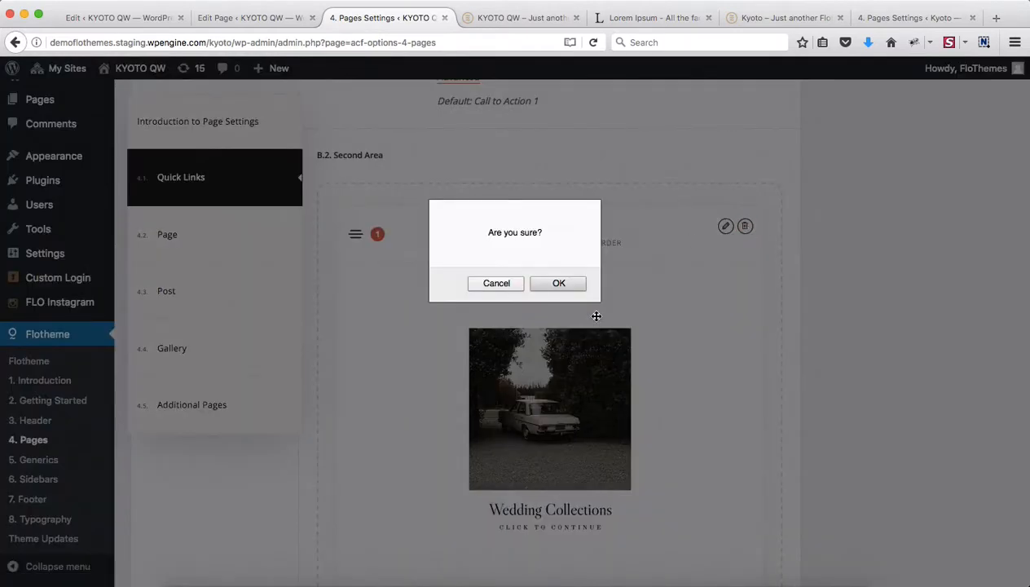
pyautogui.click(560, 283)
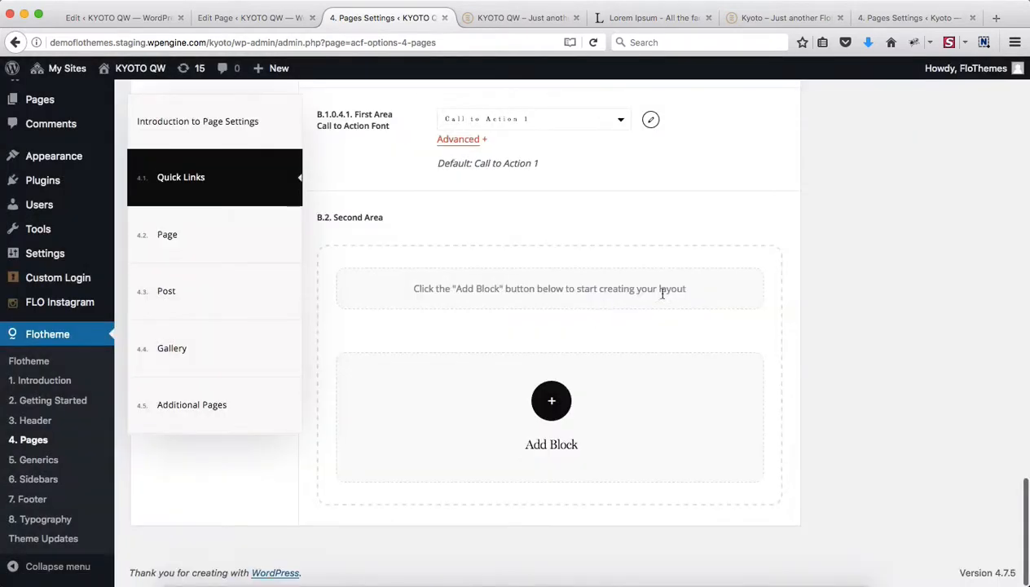
pyautogui.click(560, 410)
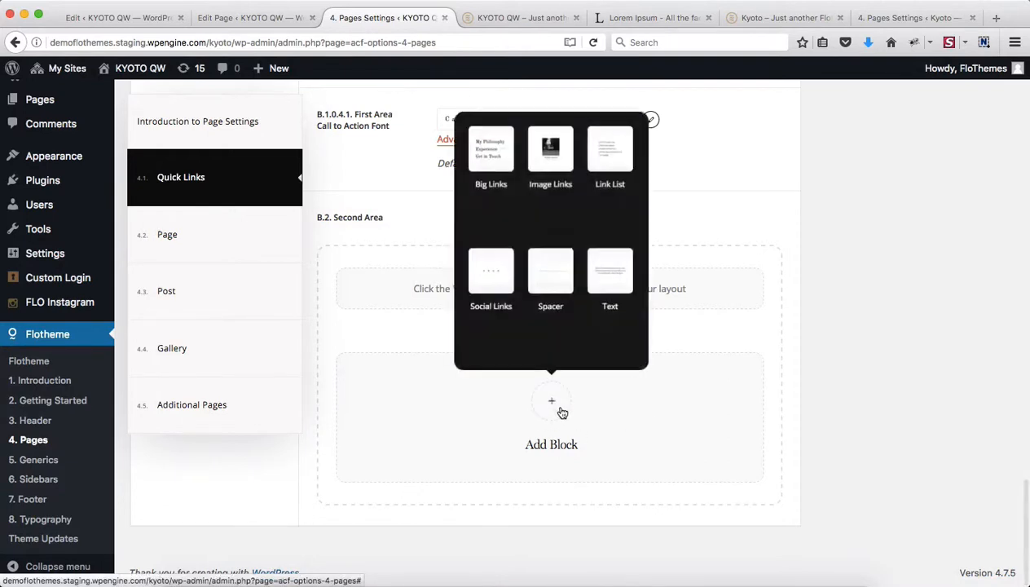
pyautogui.click(488, 146)
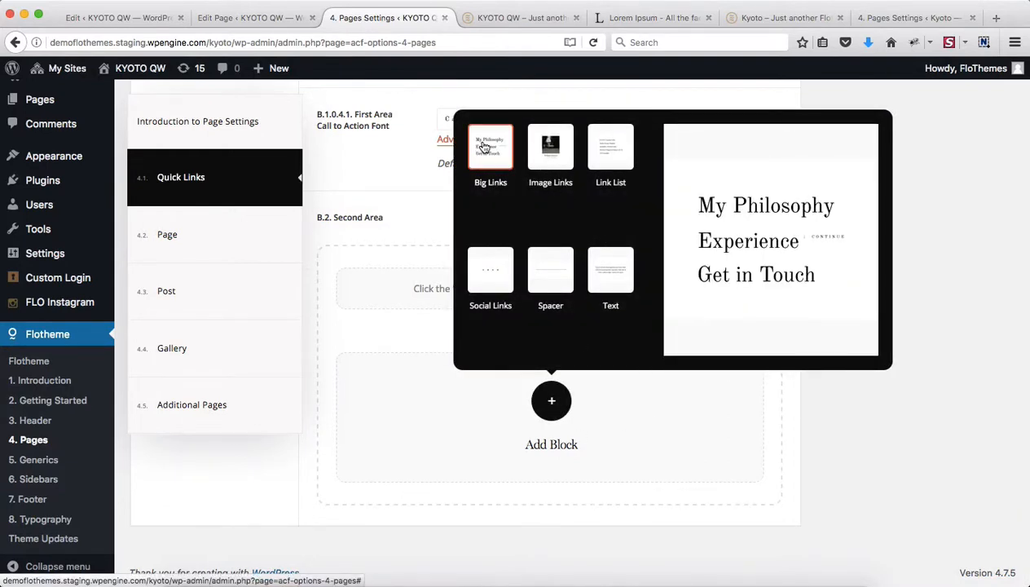
pyautogui.click(484, 147)
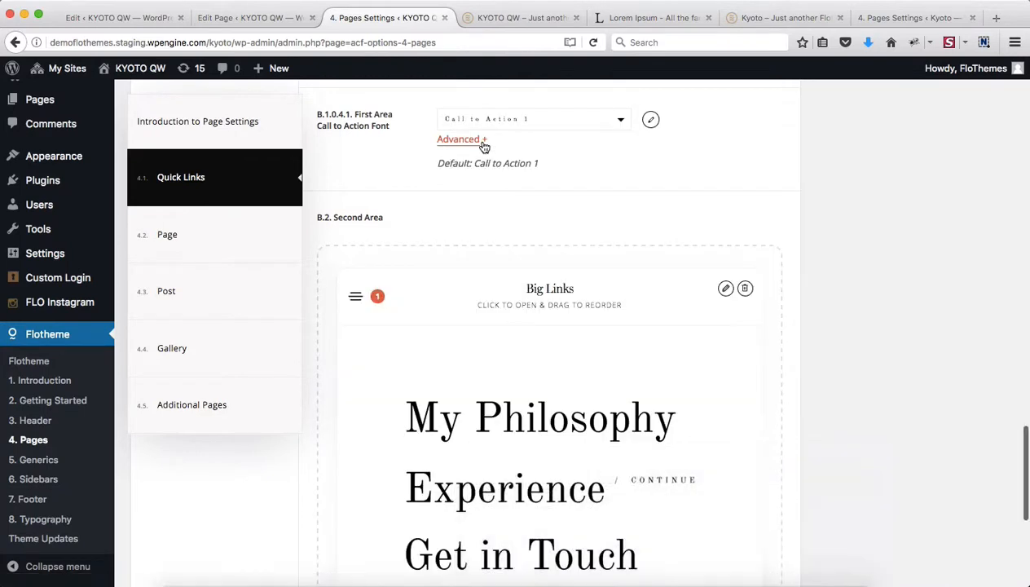
# Open the Big Links block for editing and add three link rows to it
pyautogui.scroll(-5, 586, 345)
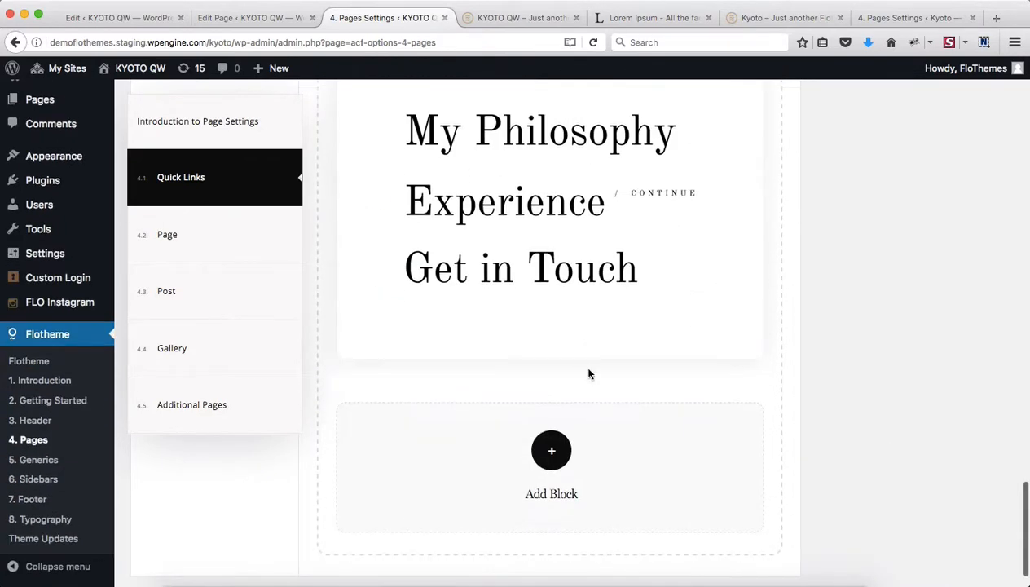
pyautogui.click(587, 243)
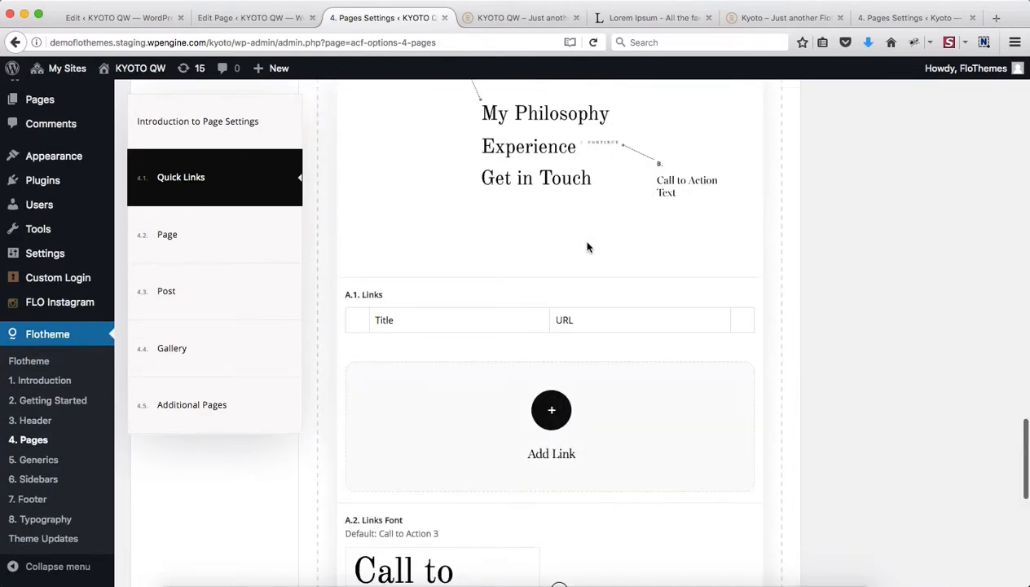
pyautogui.click(551, 407)
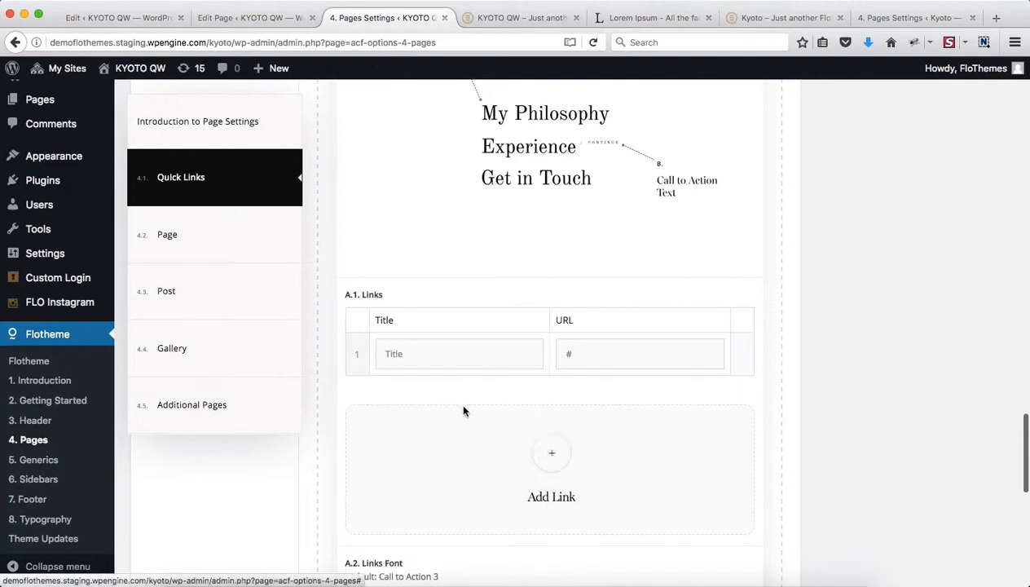
pyautogui.click(552, 453)
pyautogui.click(546, 491)
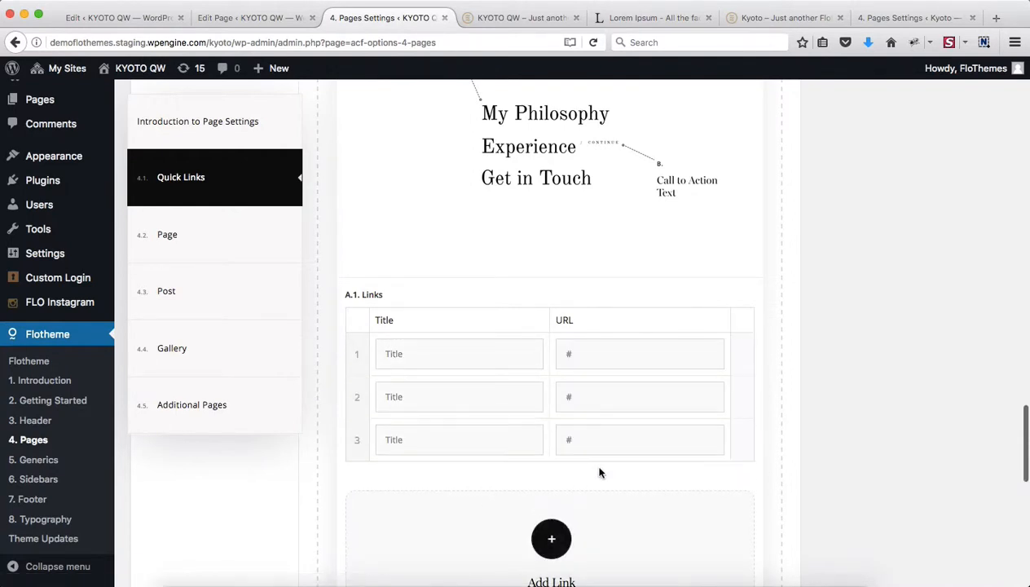
# Add a Text block below the Big Links block in the Second Area
pyautogui.scroll(-3, 701, 456)
pyautogui.scroll(-1, 733, 447)
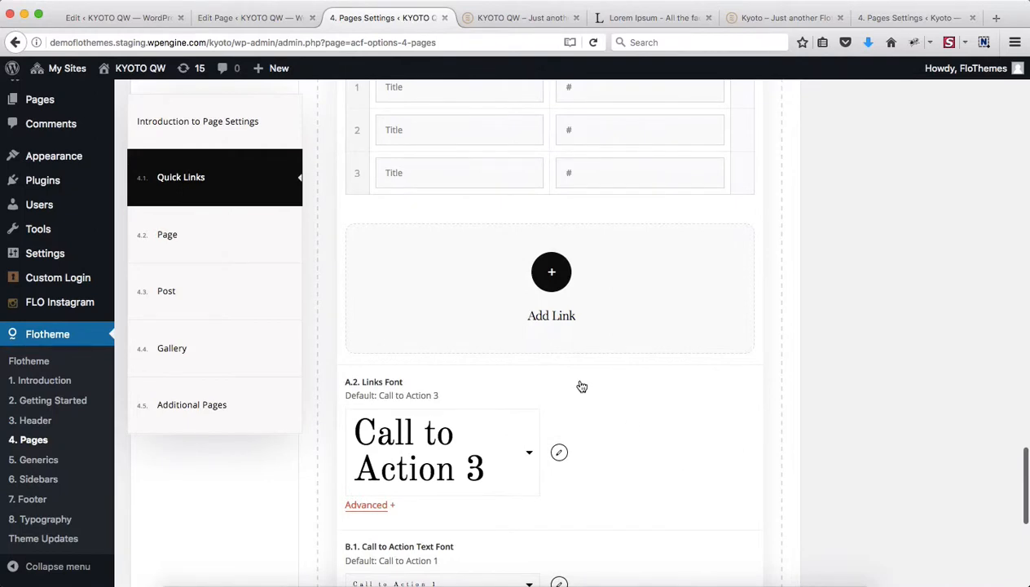
pyautogui.scroll(-6, 582, 386)
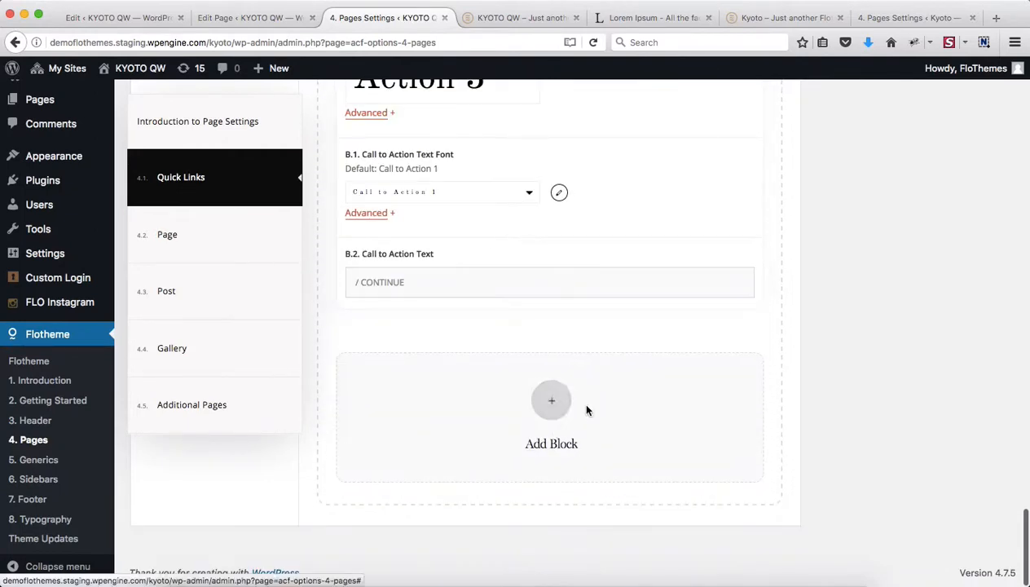
pyautogui.click(552, 402)
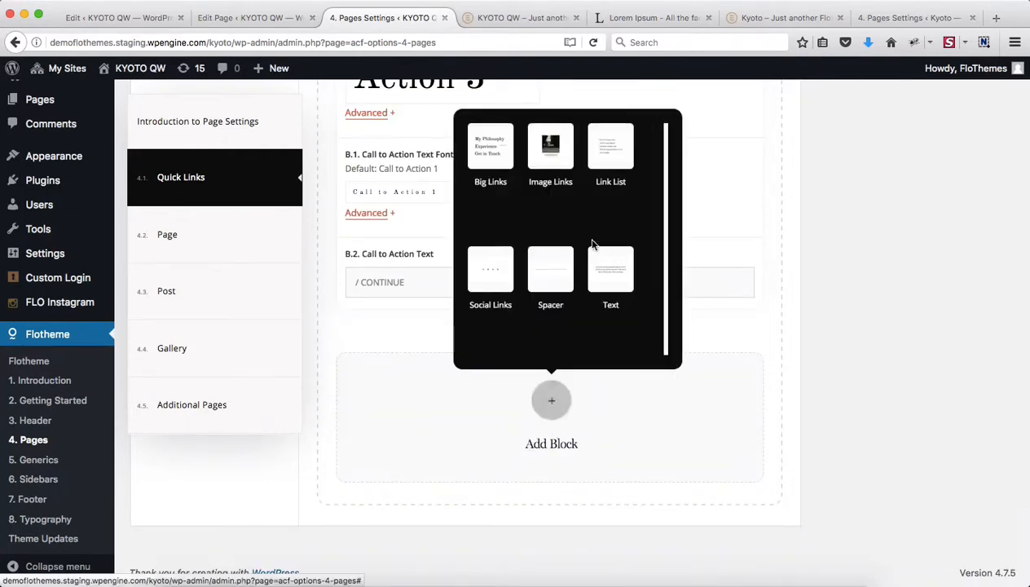
pyautogui.click(615, 274)
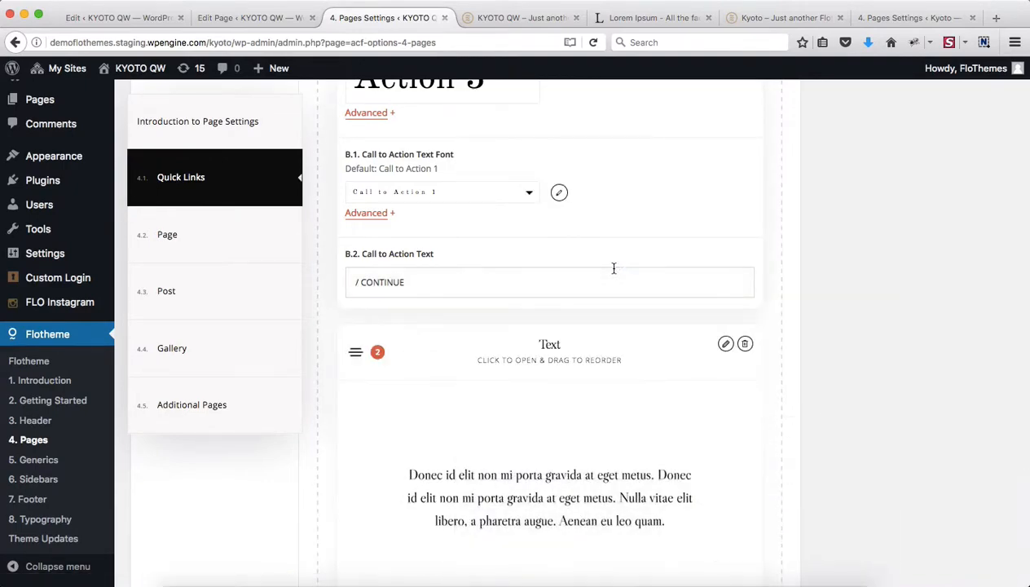
# Compare the block order with the Kyoto demo site's Quick Links overlay, and return to the page settings
pyautogui.hotkey('ctrl', 'Tab')
pyautogui.hotkey('ctrl', 'Tab')
pyautogui.hotkey('ctrl', 'Tab')
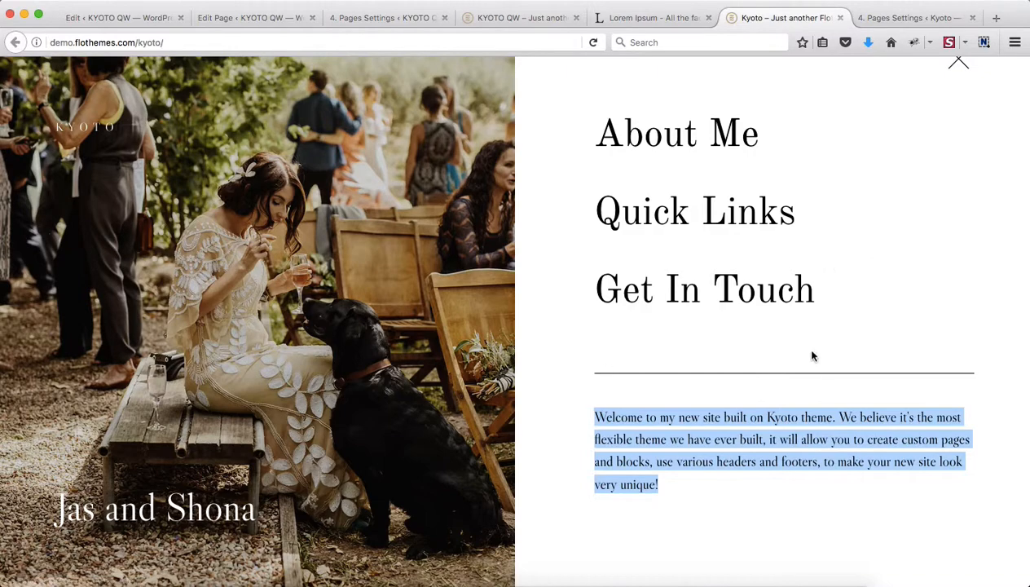
pyautogui.hotkey('ctrl', 'shift', 'Tab')
pyautogui.hotkey('ctrl', 'shift', 'Tab')
pyautogui.hotkey('ctrl', 'shift', 'Tab')
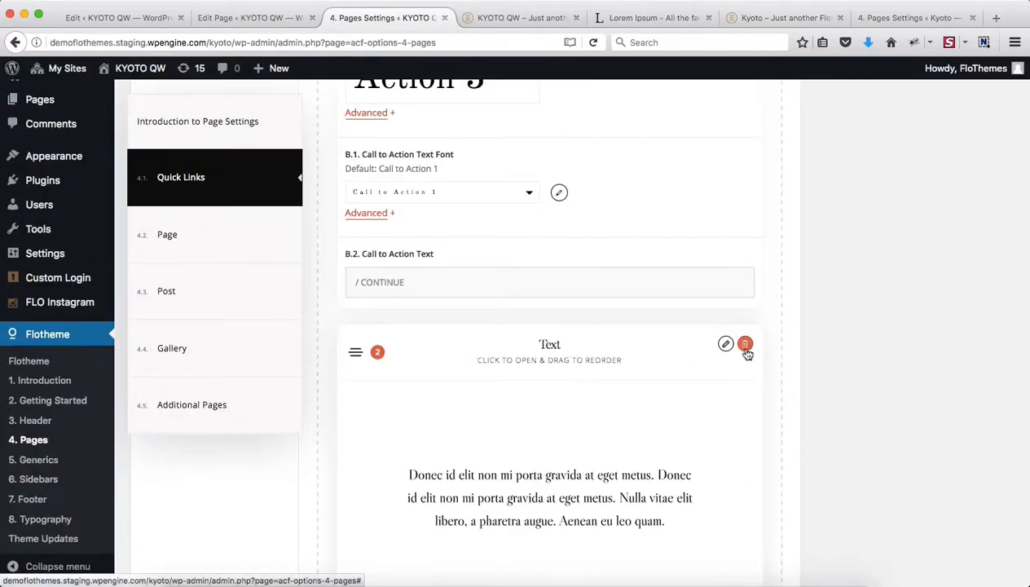
# Delete the Text block and add a Spacer block below Big Links in its place
pyautogui.click(745, 344)
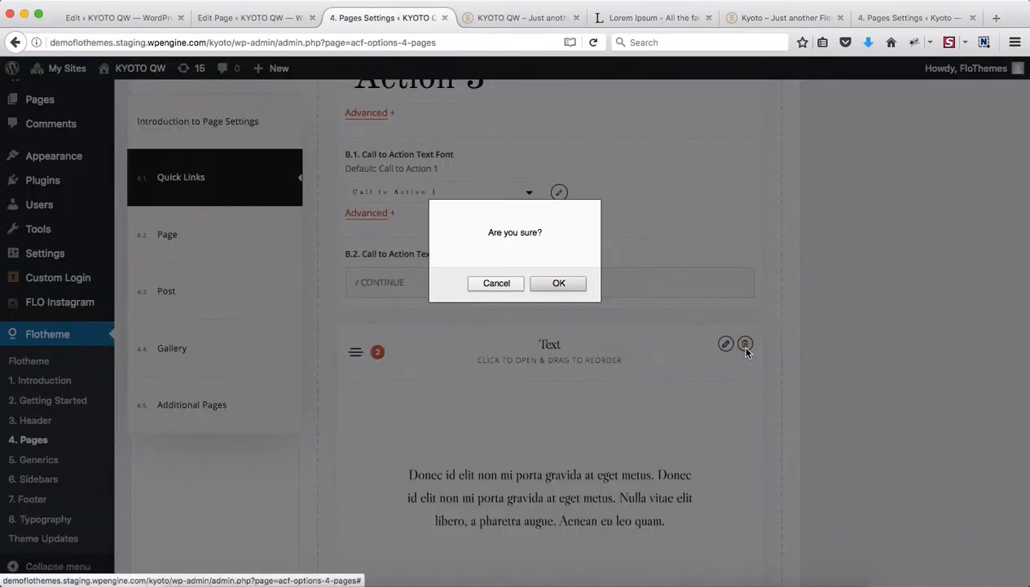
pyautogui.click(559, 284)
pyautogui.click(562, 405)
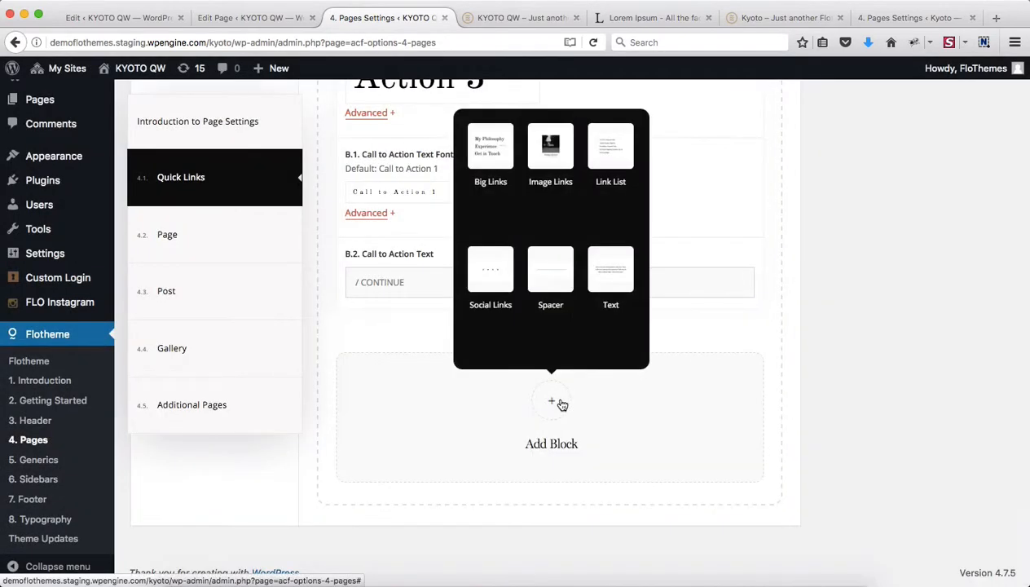
pyautogui.click(561, 280)
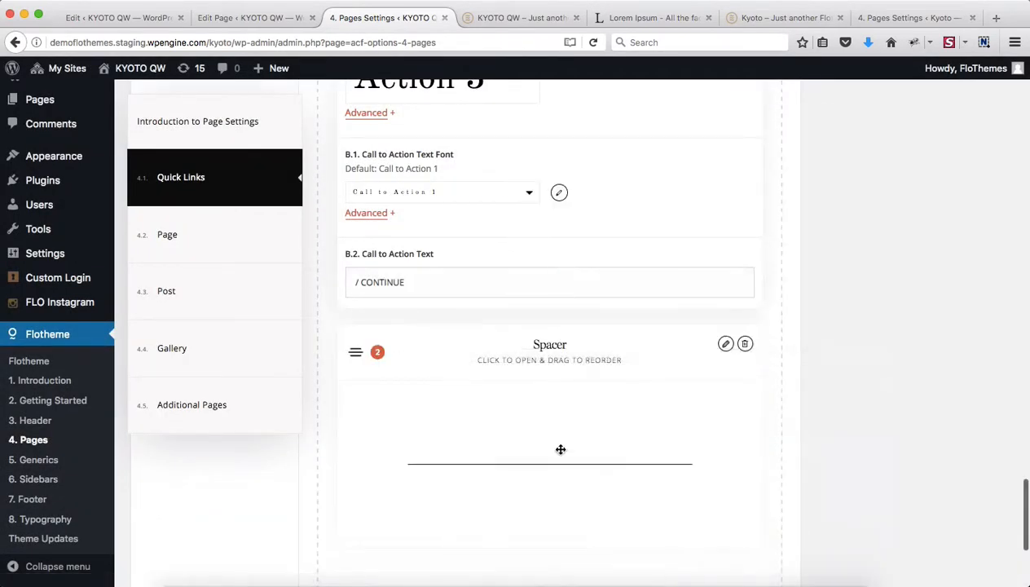
# Add a Text block below the Spacer block in the Second Area
pyautogui.scroll(-5, 563, 440)
pyautogui.click(553, 414)
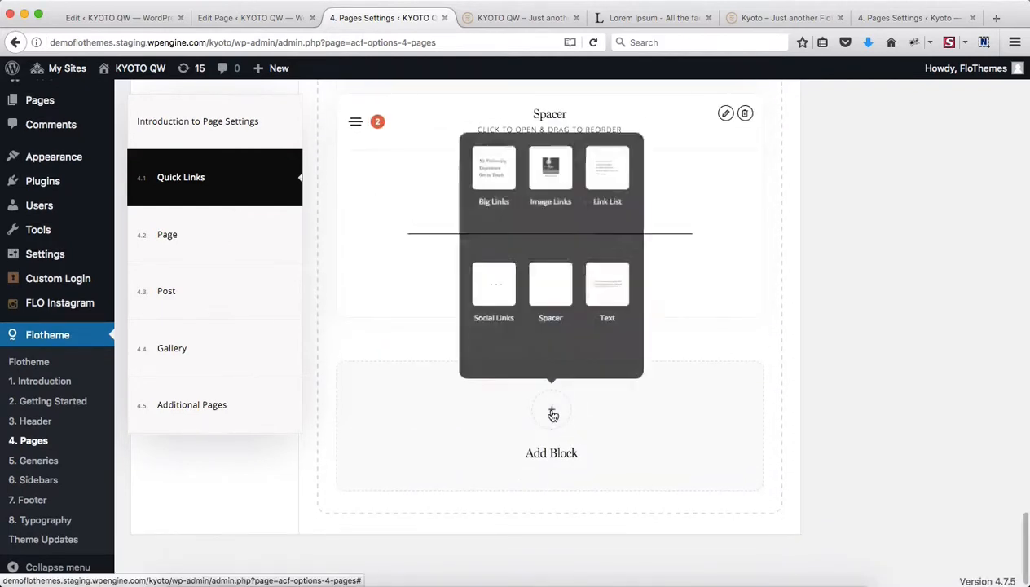
pyautogui.click(620, 285)
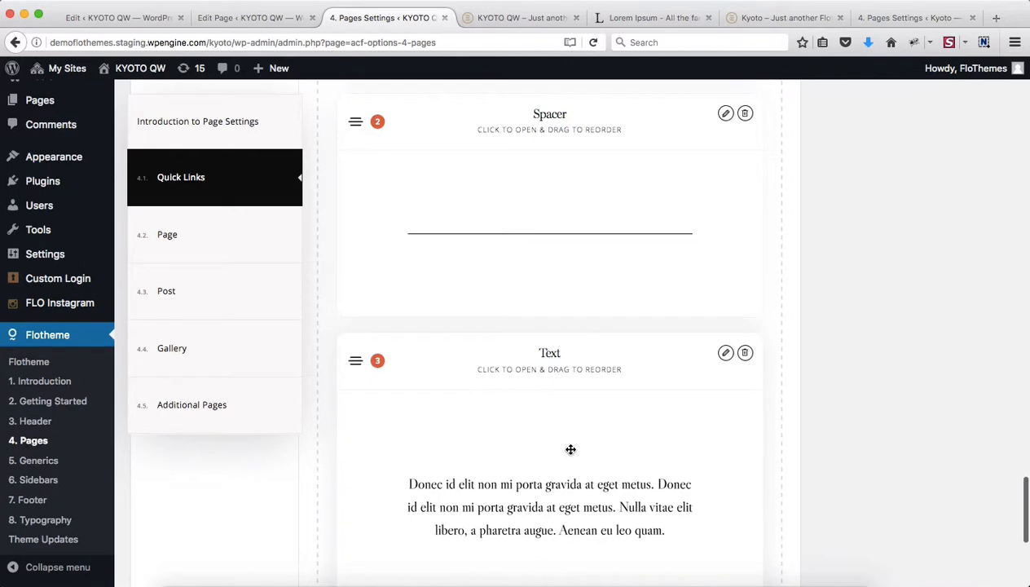
# Fill the new Text block with the copied paragraph starting "Welcome to my new site built on Kyoto theme" and remove the blank lines above it
pyautogui.click(570, 449)
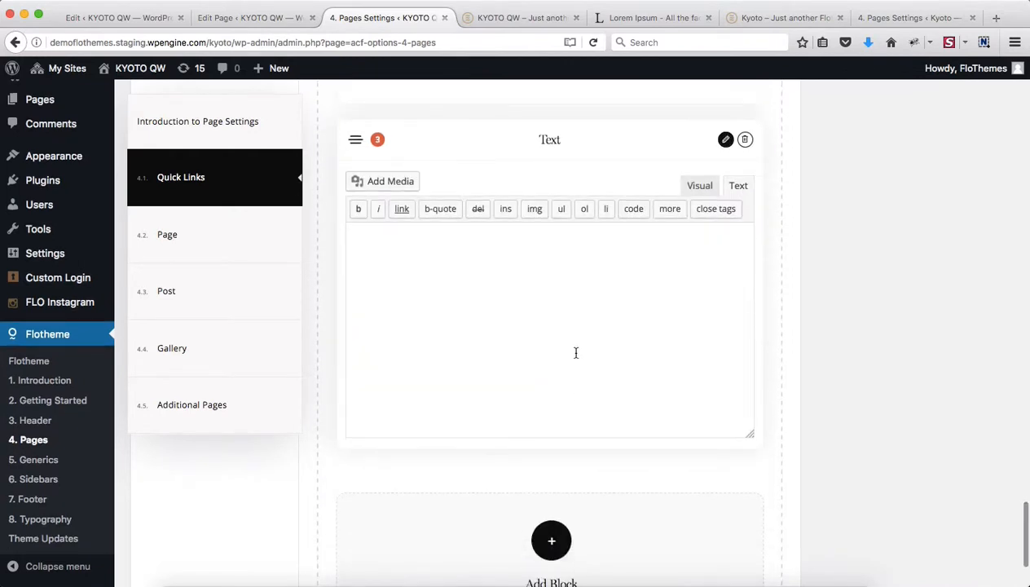
pyautogui.write("Welcome to my new site built on Kyoto theme. We believe it's the most flexible theme we have ever built, it will allow you to create custom pages and blocks, use various headers and footers, to make your new site look very unique!")
pyautogui.press('Up')
pyautogui.press('Up')
pyautogui.press('Up')
pyautogui.press('Up')
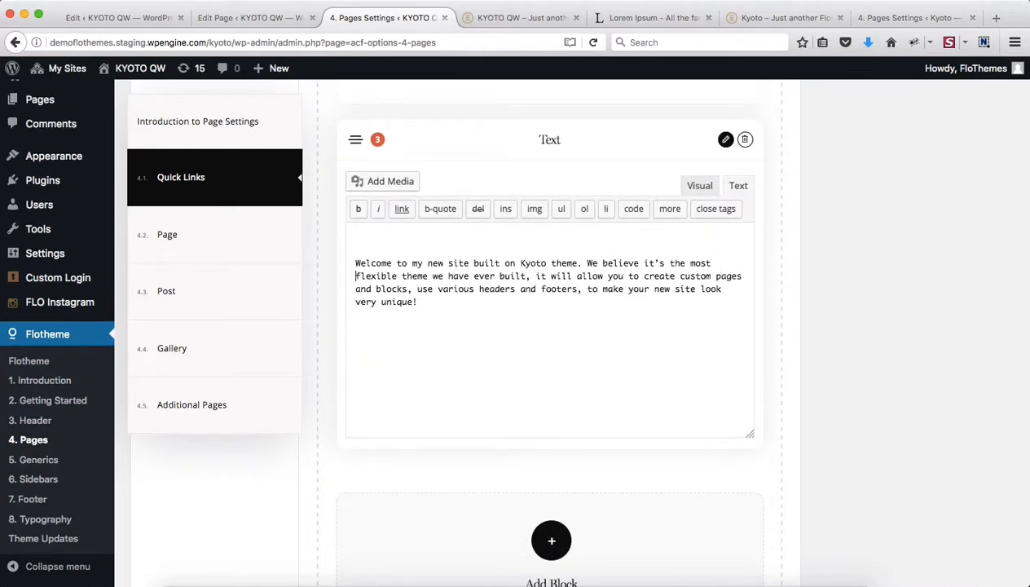
pyautogui.press('BackSpace')
pyautogui.press('BackSpace')
# Open the Spacer block and review its Display Line and Height options
pyautogui.scroll(5, 850, 428)
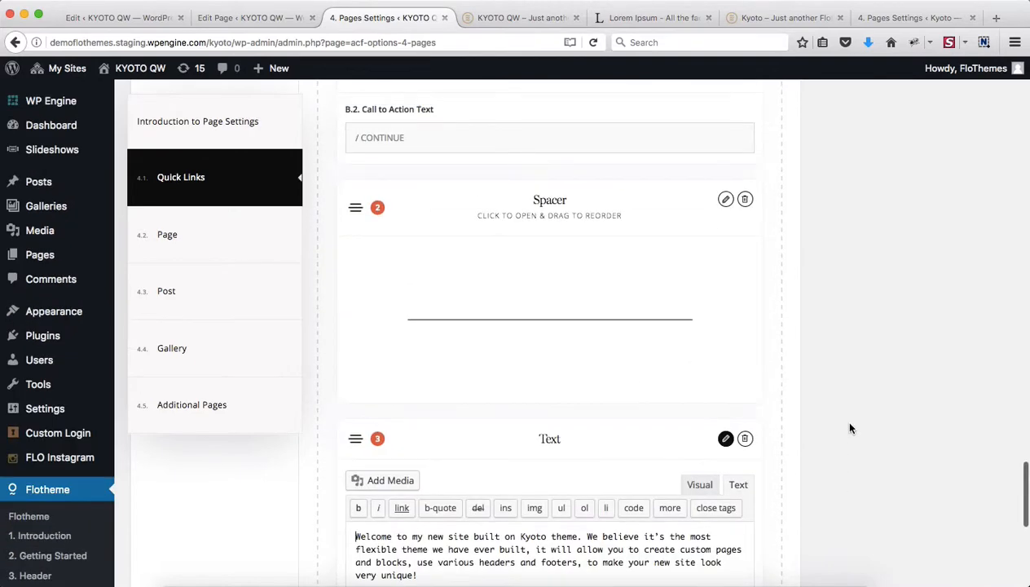
pyautogui.click(579, 317)
pyautogui.scroll(-2, 549, 335)
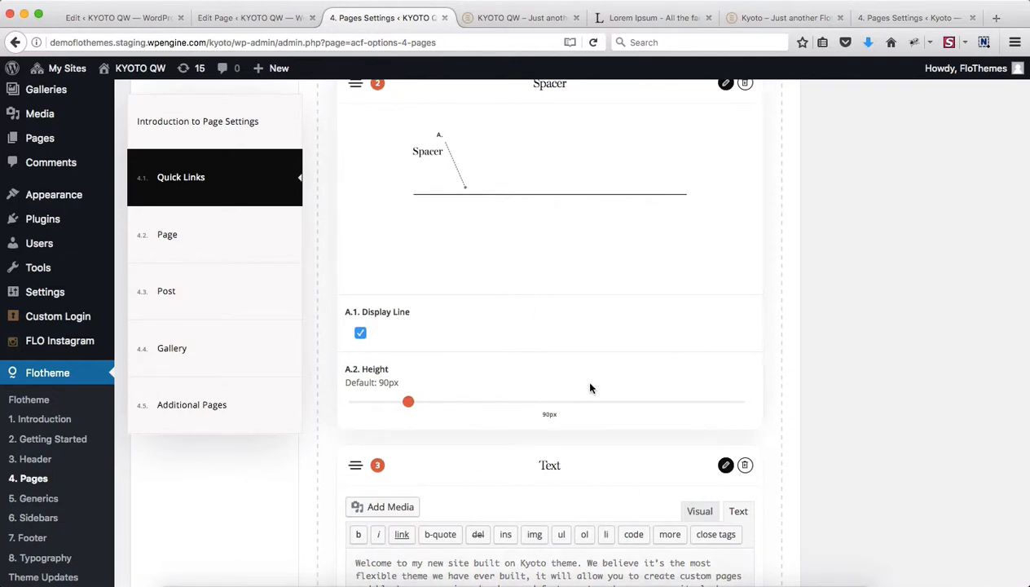
pyautogui.scroll(-5, 709, 370)
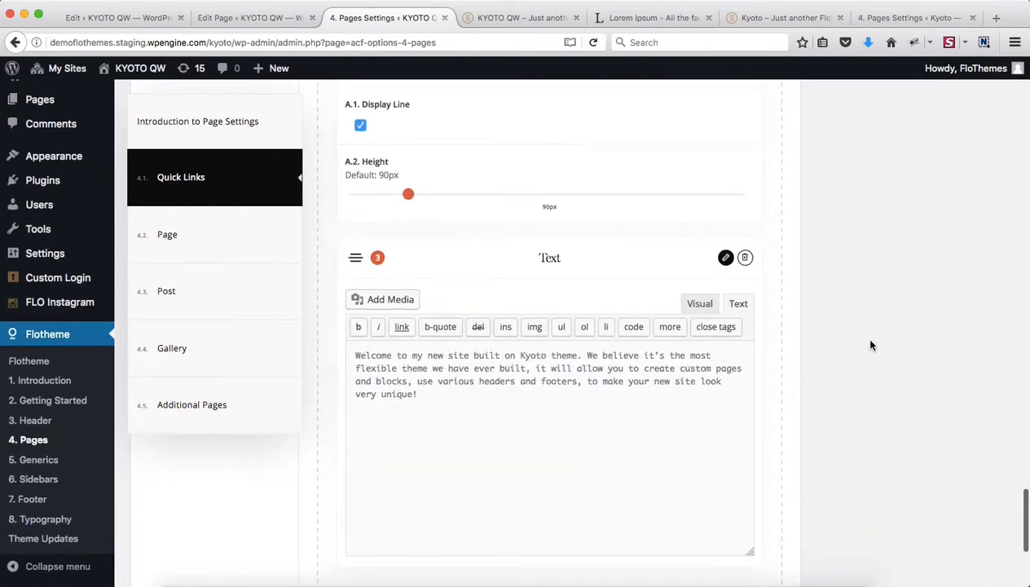
pyautogui.scroll(-3, 870, 345)
# Save the updated Quick Links page settings
pyautogui.scroll(20, 871, 345)
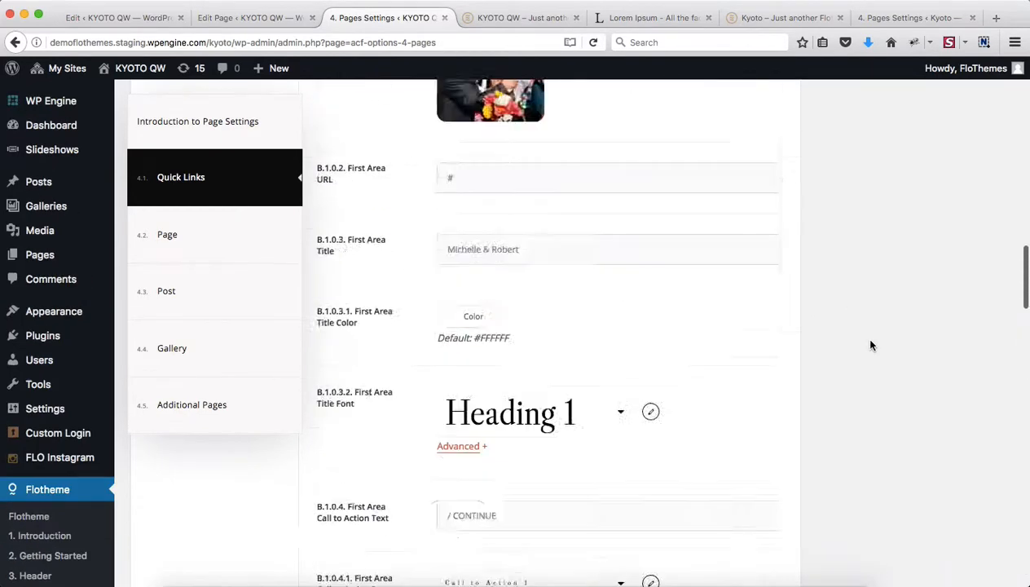
pyautogui.scroll(8, 870, 346)
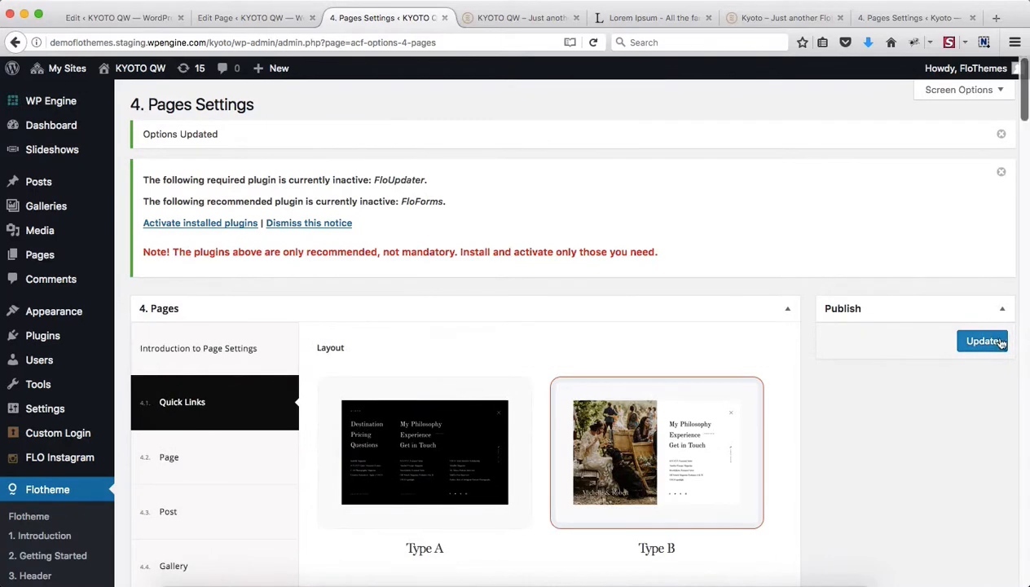
pyautogui.click(1001, 343)
# Reload the KYOTO QW homepage after the settings are saved and open its Quick Links overlay to check the new layout
pyautogui.hotkey('ctrl', 'Tab')
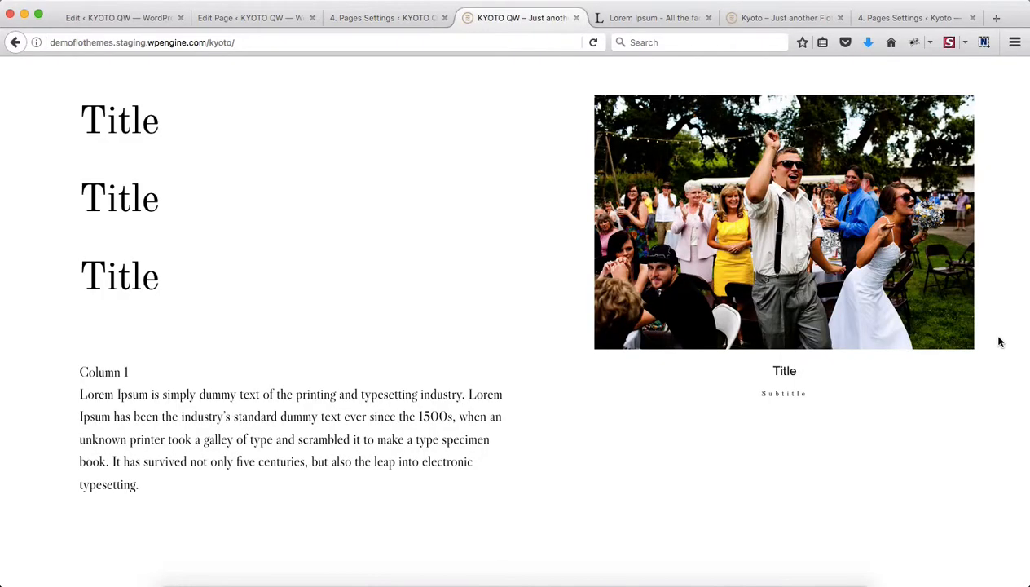
pyautogui.press('super+r')
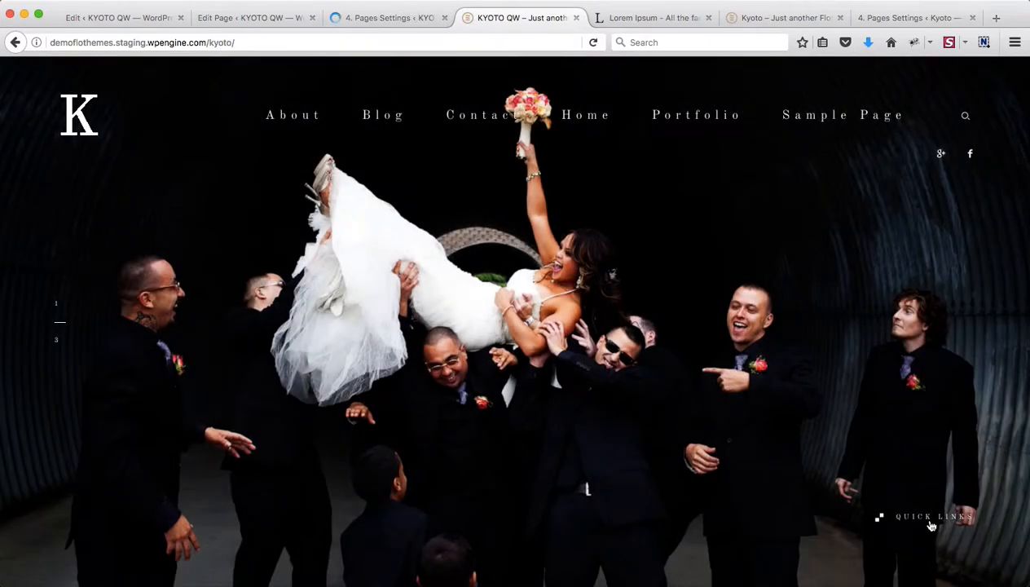
pyautogui.click(932, 522)
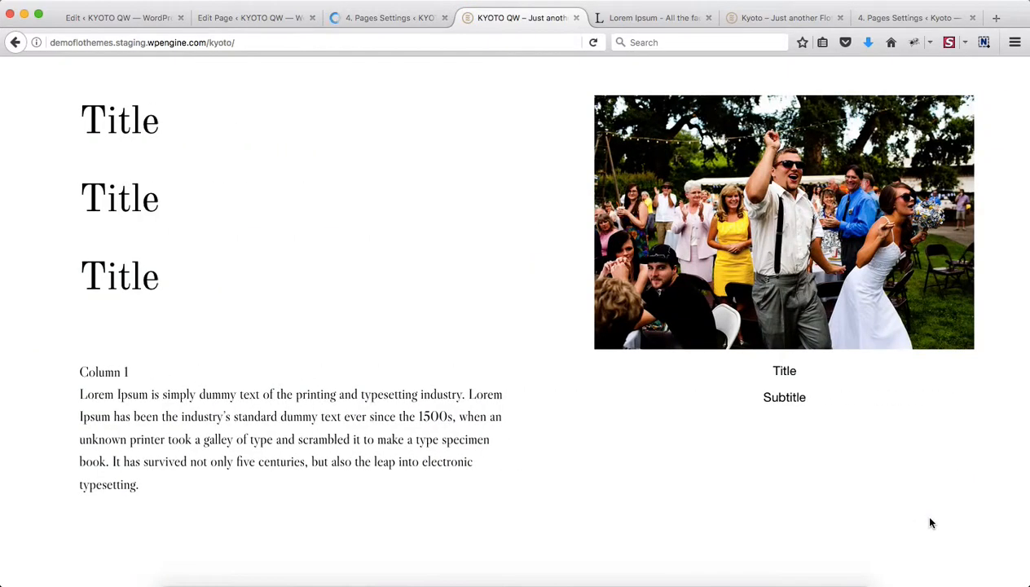
pyautogui.press('super+r')
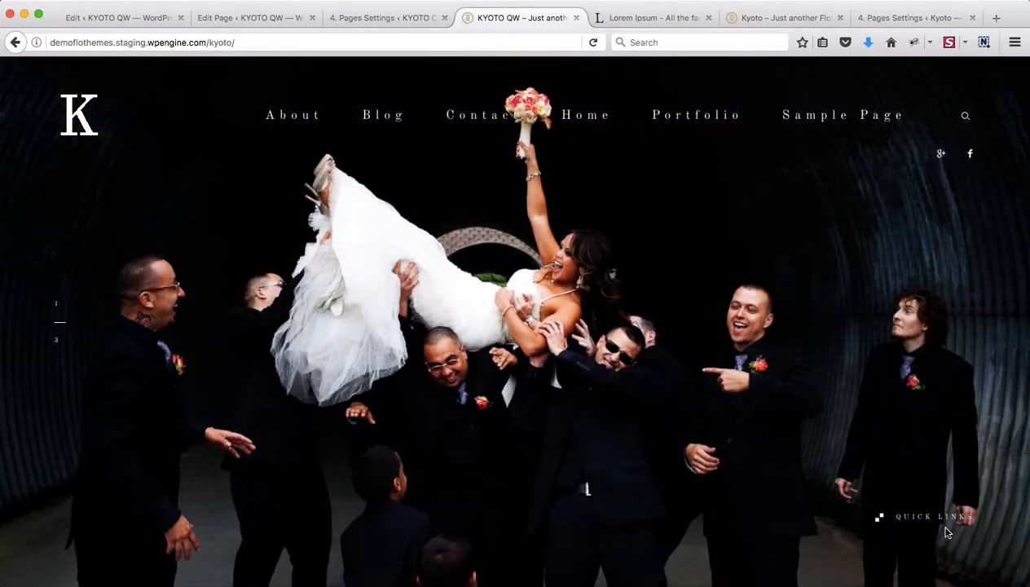
pyautogui.click(952, 517)
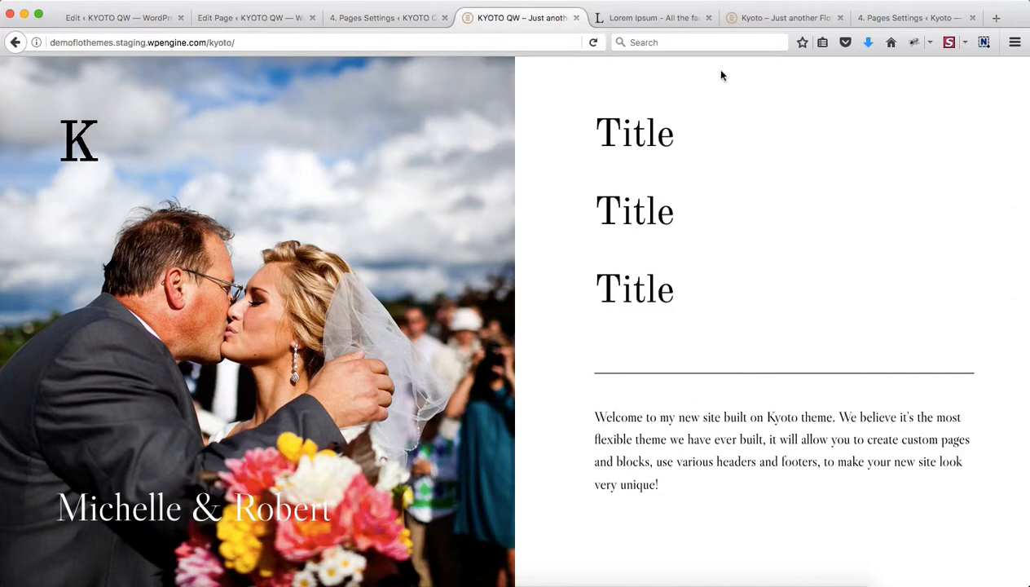
# Close the Lorem Ipsum tab and compare the Kyoto demo's Quick Links overlay with the one on the KYOTO QW site
pyautogui.click(710, 27)
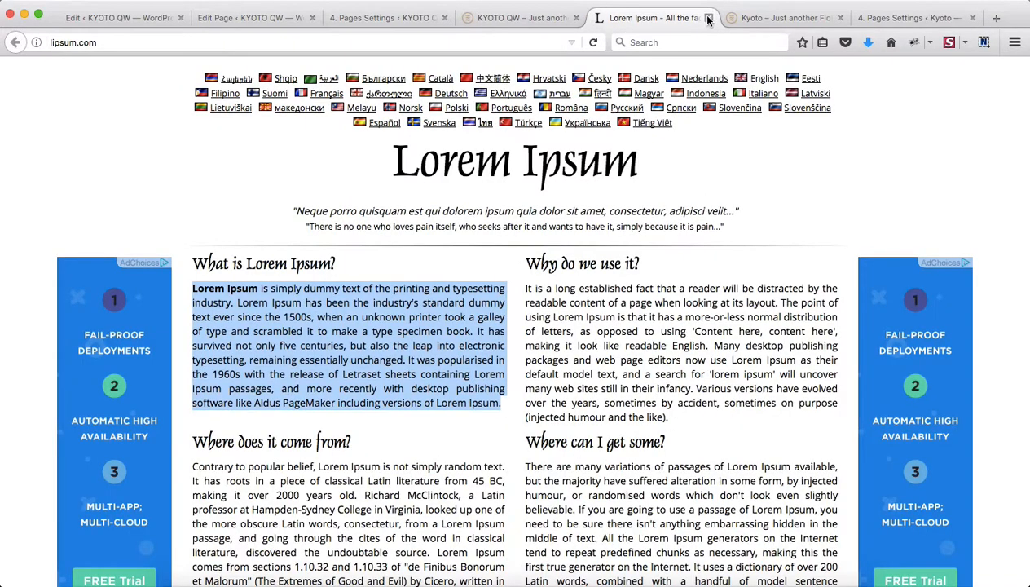
pyautogui.click(708, 17)
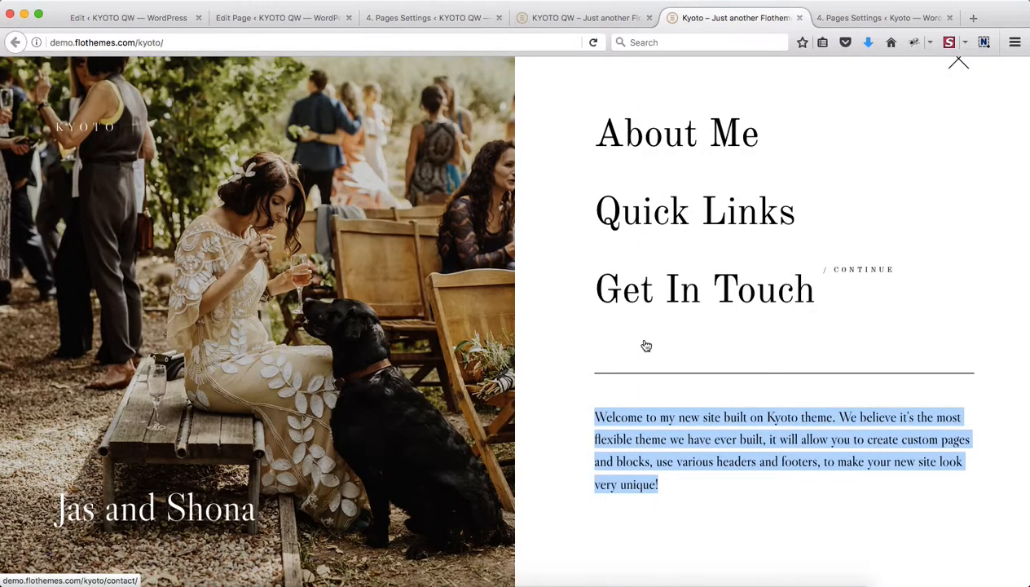
pyautogui.hotkey('ctrl', 'shift', 'Tab')
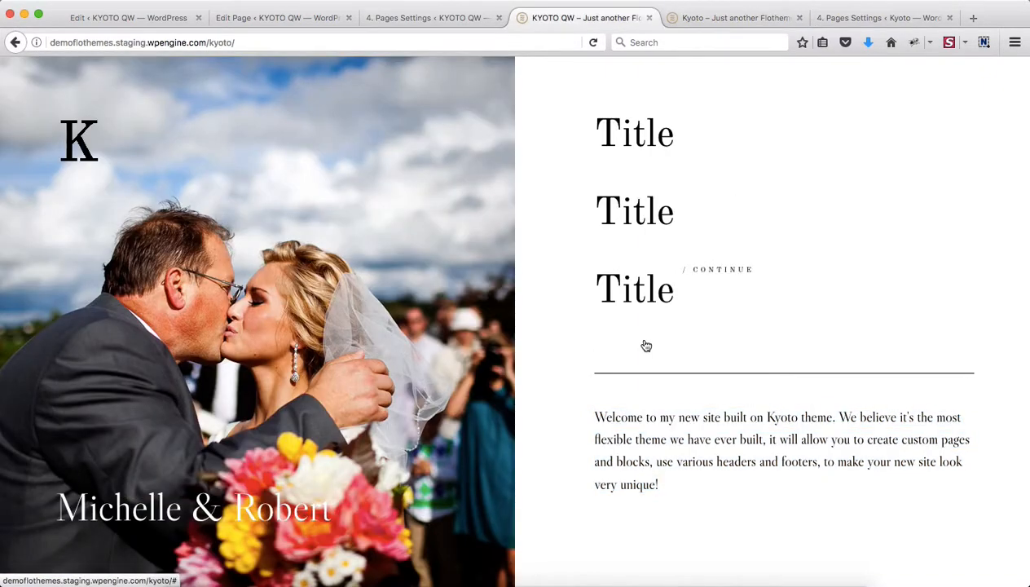